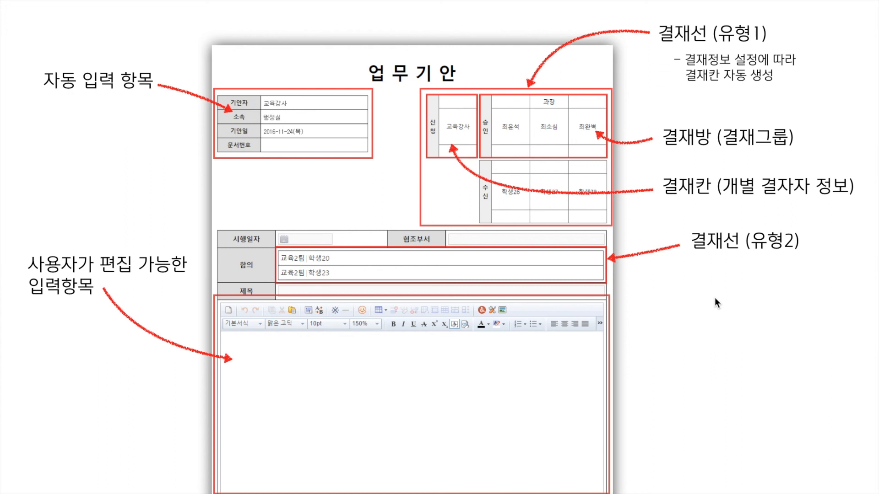
key(Right)
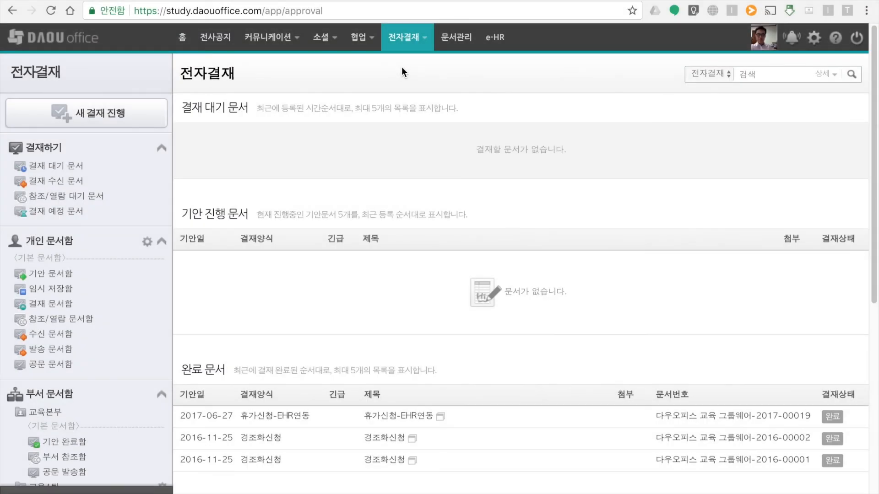
Step: Open the administrator page and go to the 전자결재 설정 page of the electronic approval section
click(813, 39)
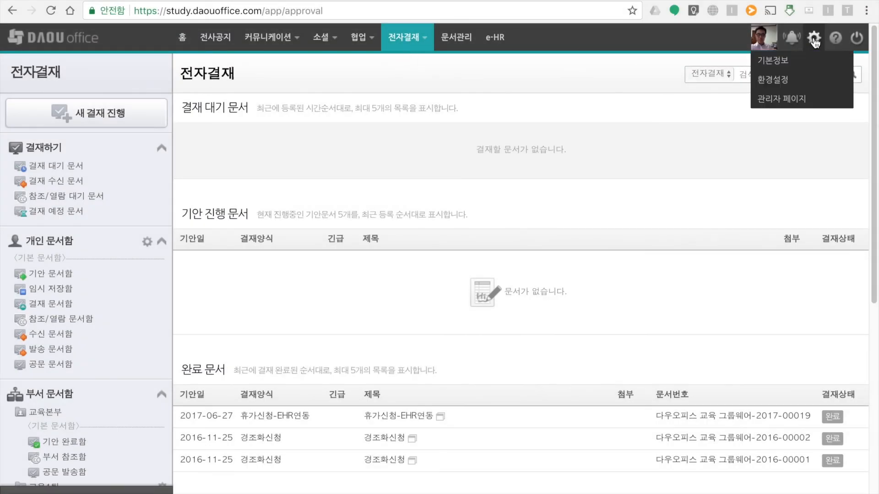
click(810, 100)
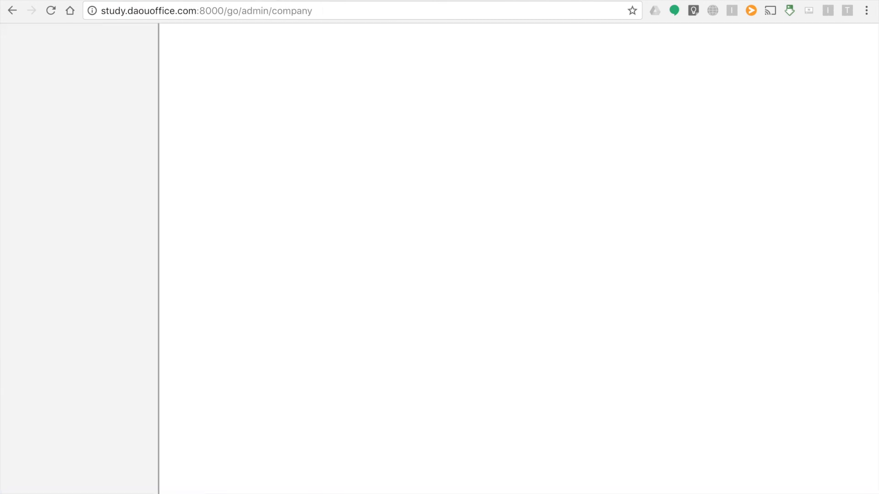
mouse_move(365, 38)
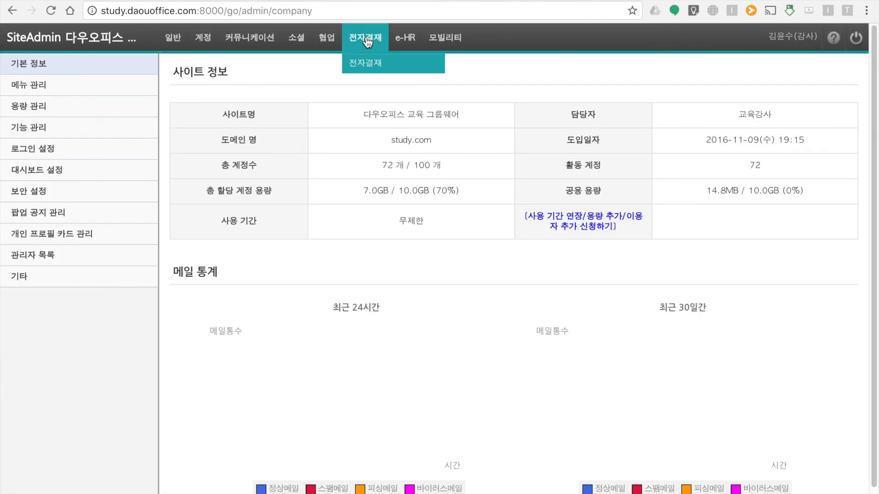
click(369, 64)
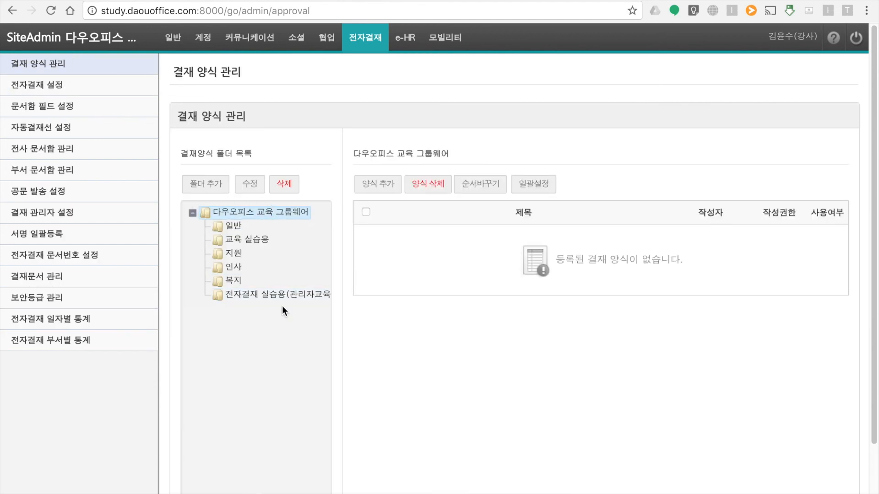
click(35, 87)
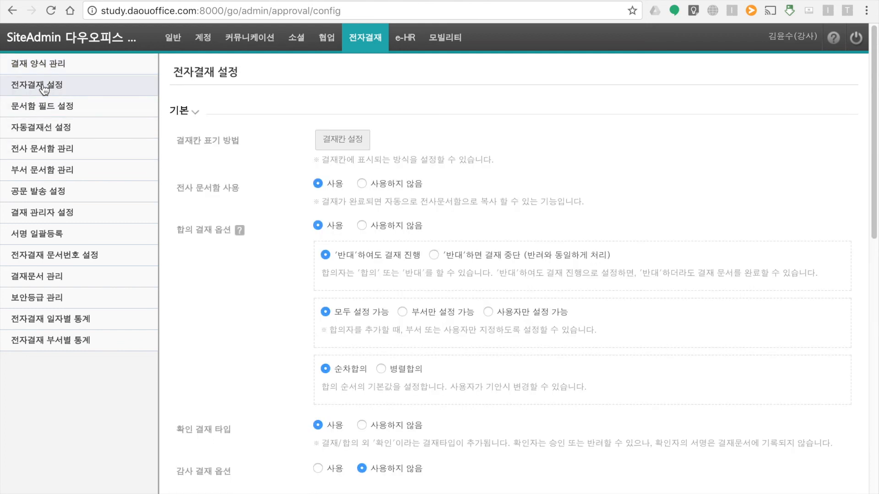
Step: Collapse the 프로세스 and 기타 sections of the approval settings, leaving only the 기본 section expanded
click(193, 114)
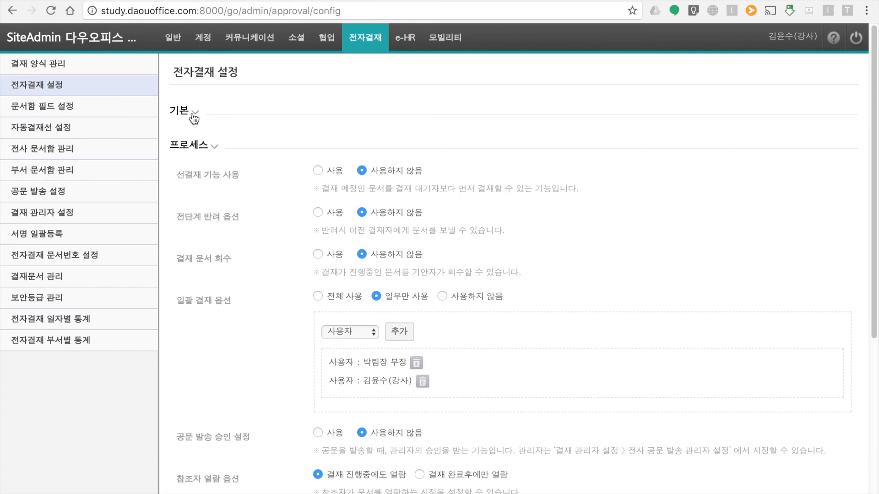
click(205, 147)
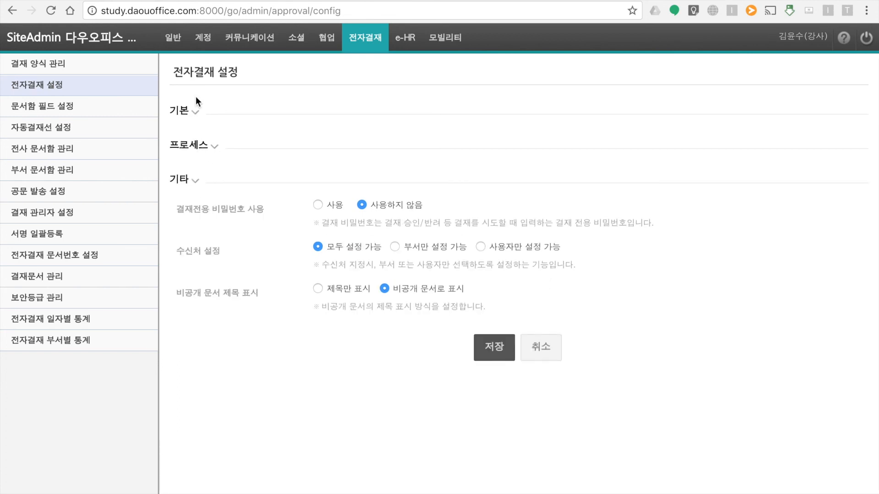
click(195, 182)
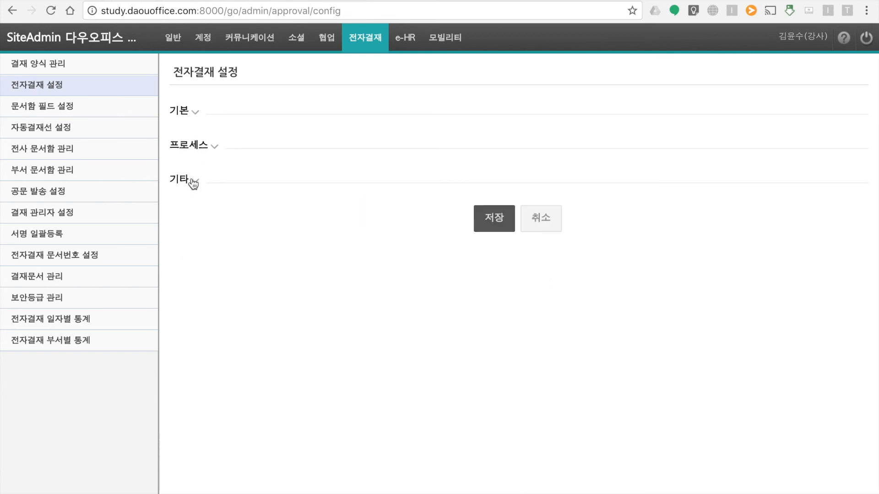
click(191, 113)
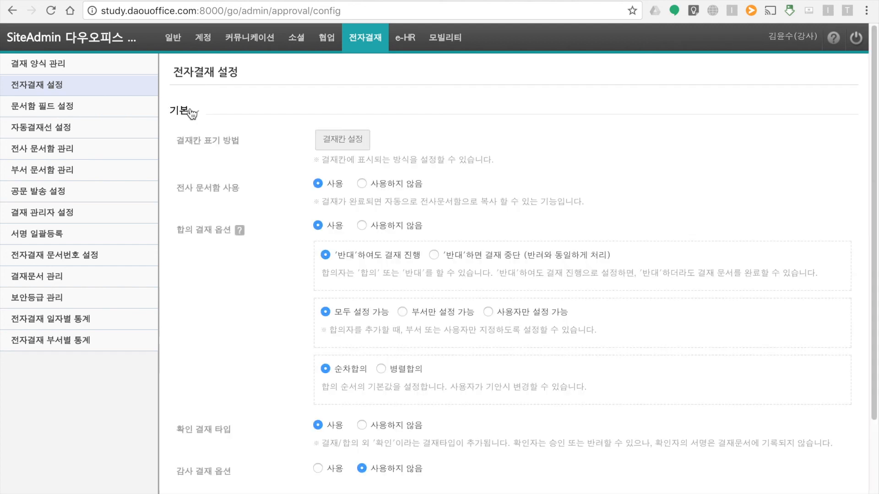
click(193, 114)
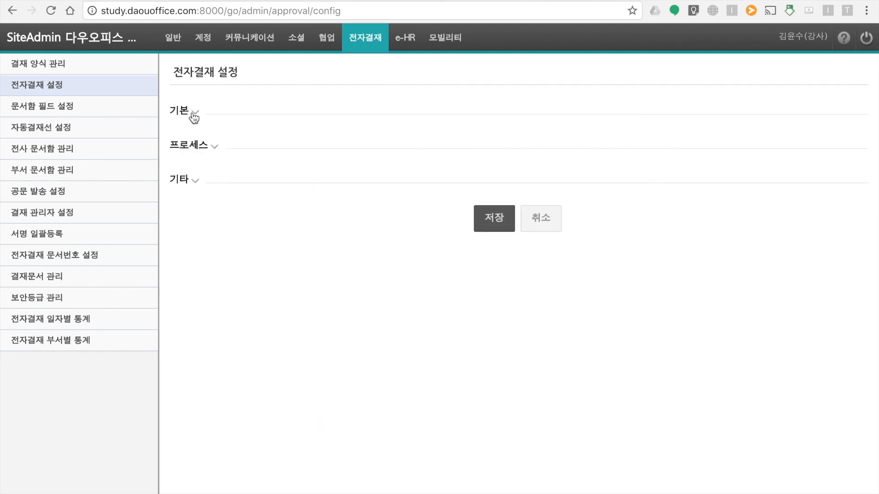
click(195, 117)
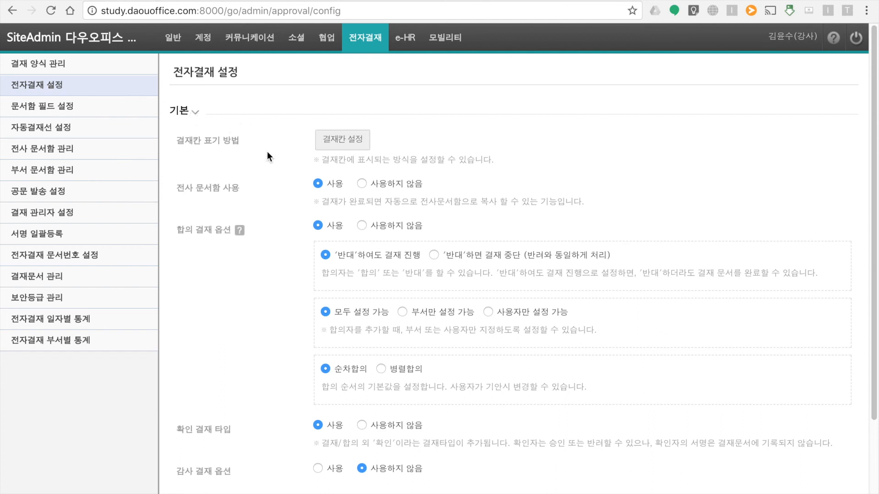
Step: Examine the 결재칸 설정 display options, close them without changes, and review the remaining options in the 기본 section
click(341, 140)
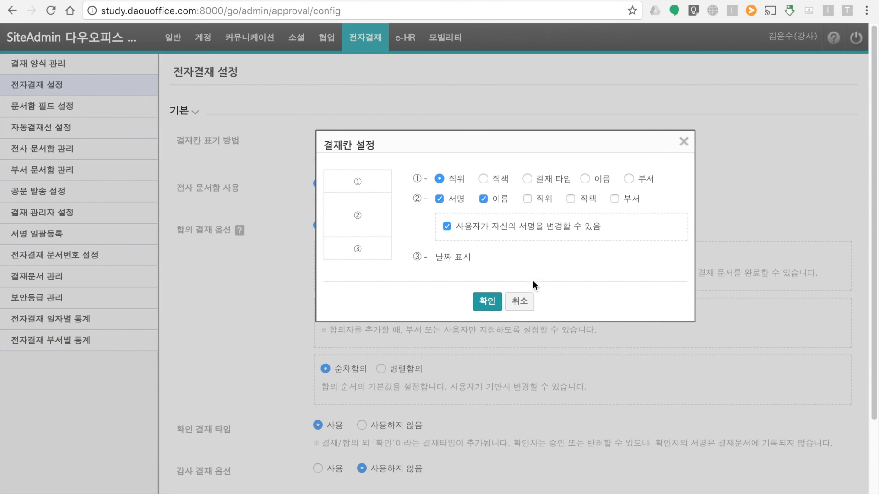
click(525, 303)
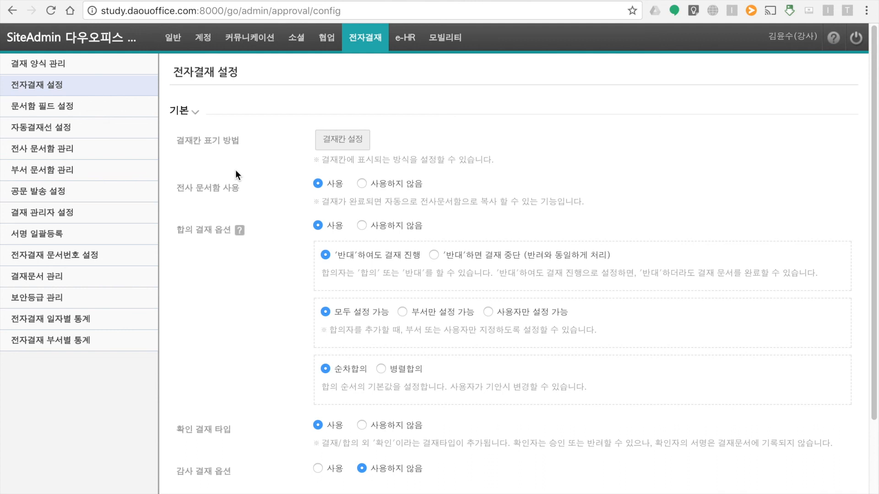
click(364, 183)
scroll(215, 220, down, 2)
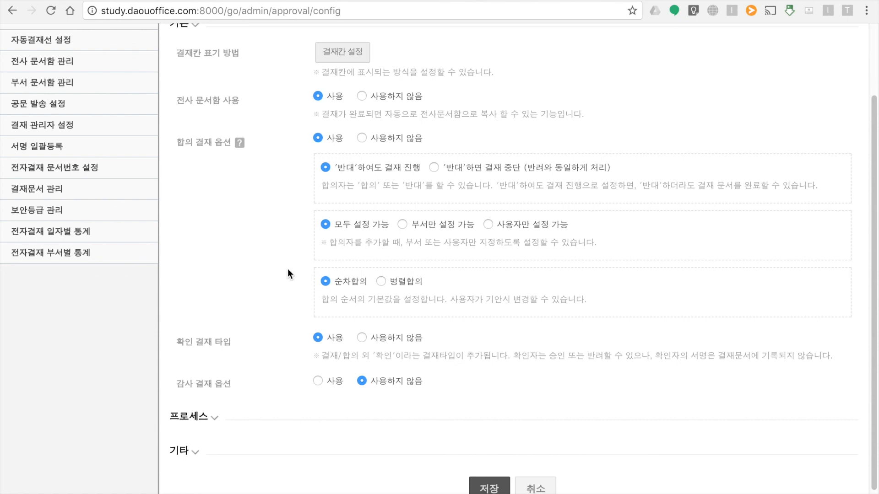
scroll(288, 270, down, 1)
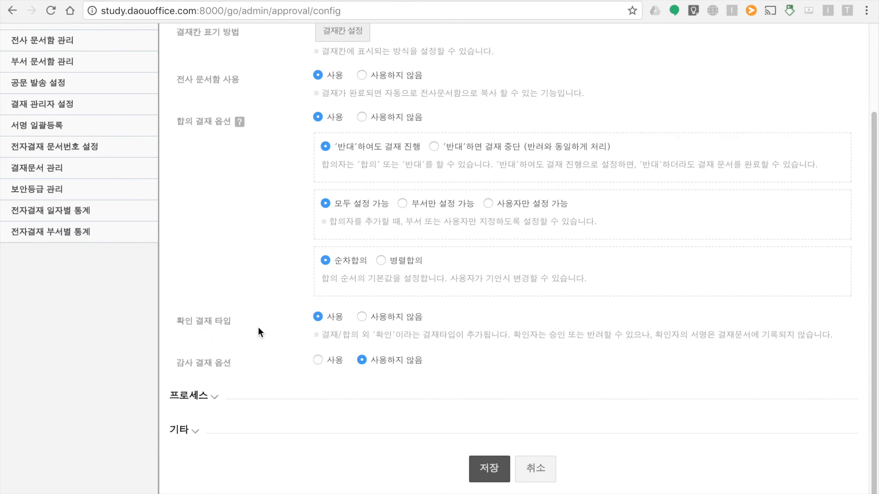
scroll(259, 330, down, 1)
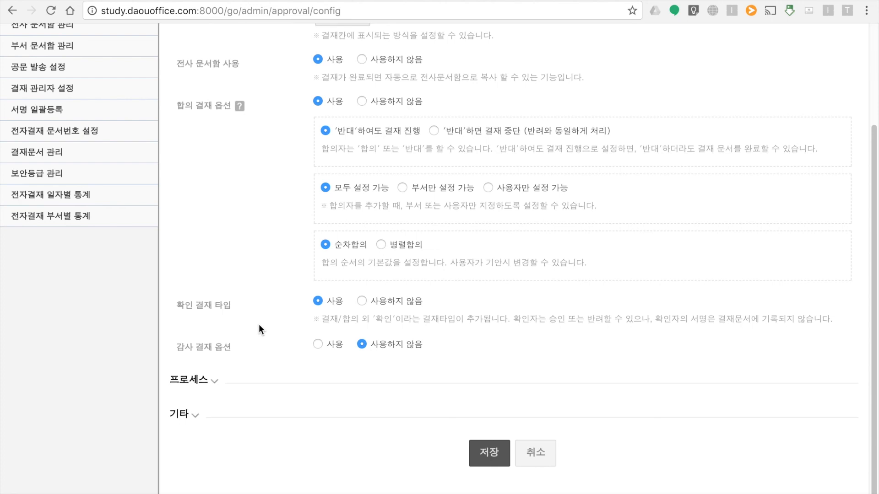
Step: Expand the 프로세스 section and review its options, including 결재 문서 회수 and 일괄 결재 옵션, keeping their current settings
click(214, 382)
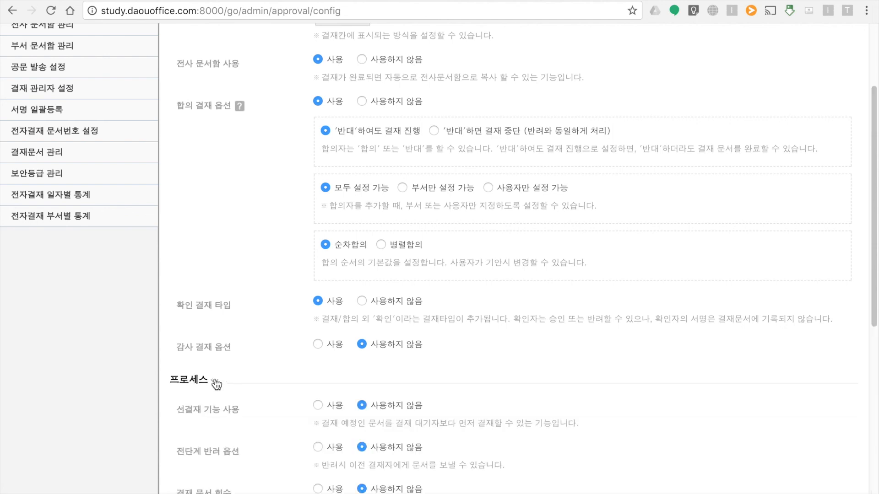
scroll(244, 313, down, 5)
scroll(244, 308, down, 2)
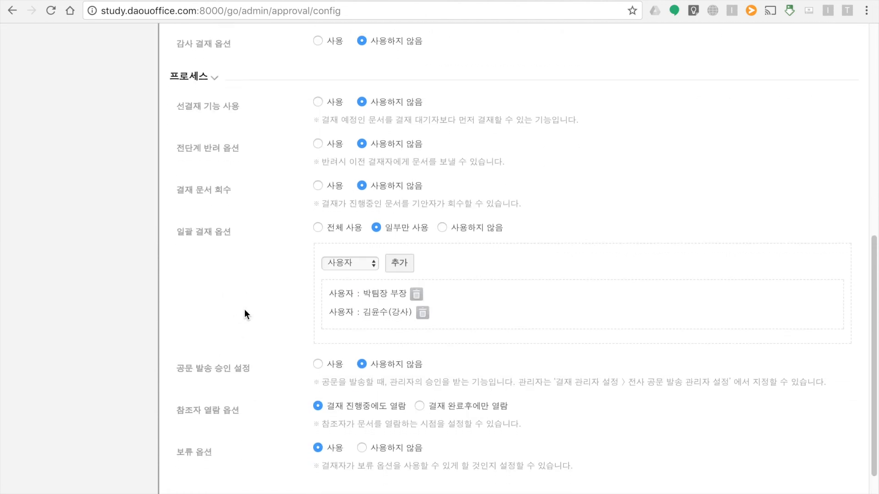
scroll(244, 310, down, 1)
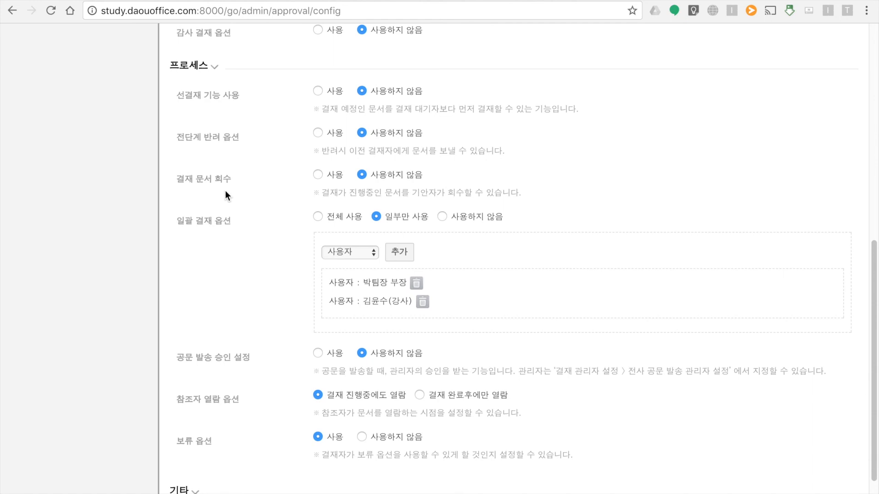
click(318, 175)
click(362, 175)
scroll(230, 203, down, 1)
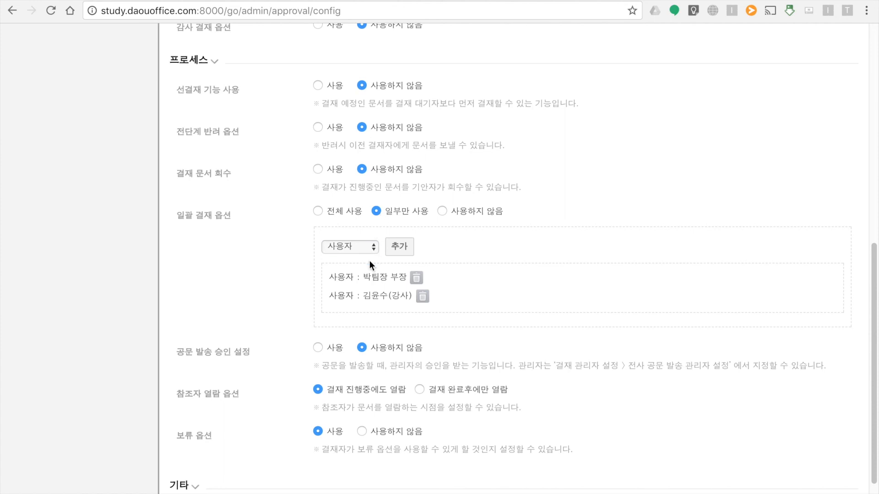
click(301, 238)
scroll(301, 237, down, 3)
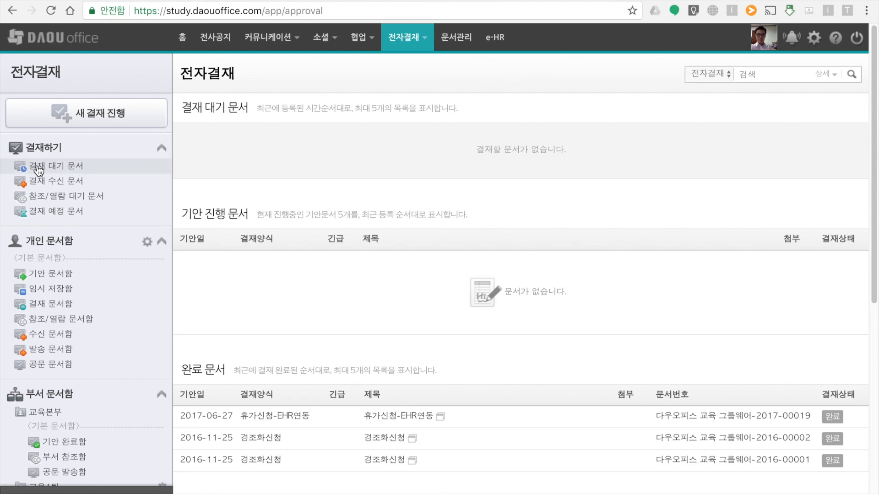
Step: Switch to the user's electronic approval page and view the on-hold (보류) list of 결재 대기 문서
click(54, 171)
click(260, 138)
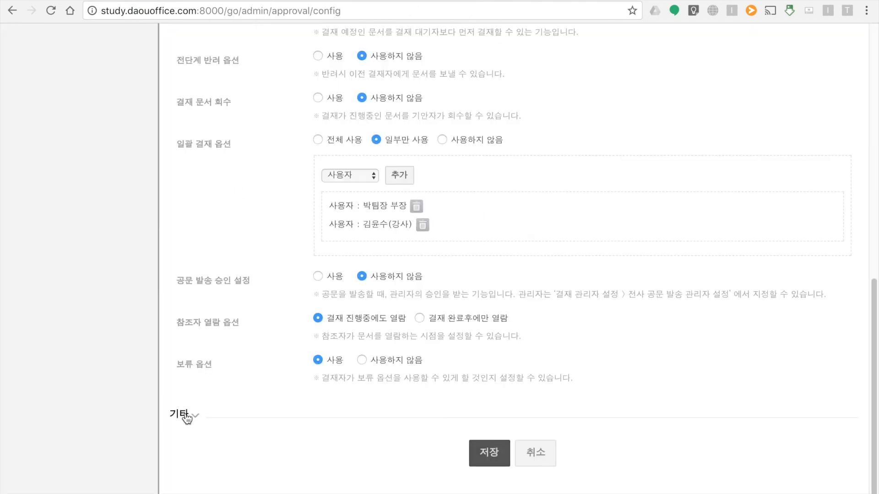
Step: Back in the admin approval settings, set 결재전용 비밀번호 사용 to 사용 in the 기타 section and save
click(186, 416)
scroll(203, 365, down, 3)
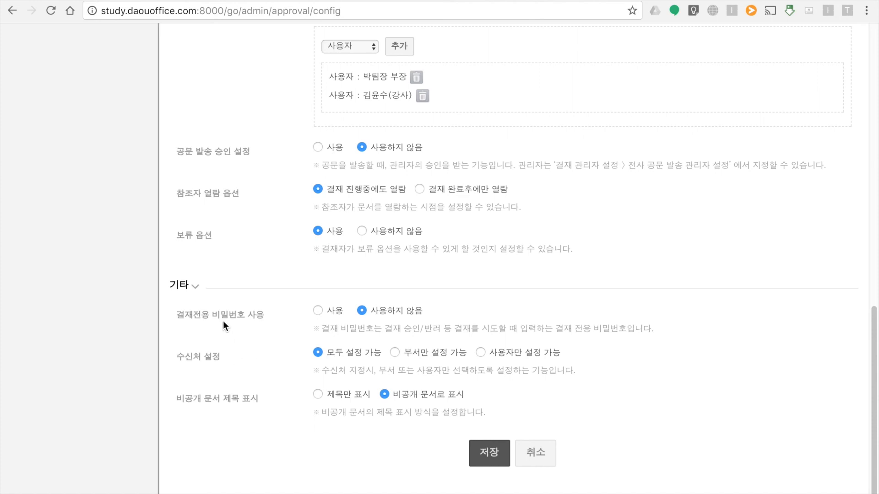
click(317, 311)
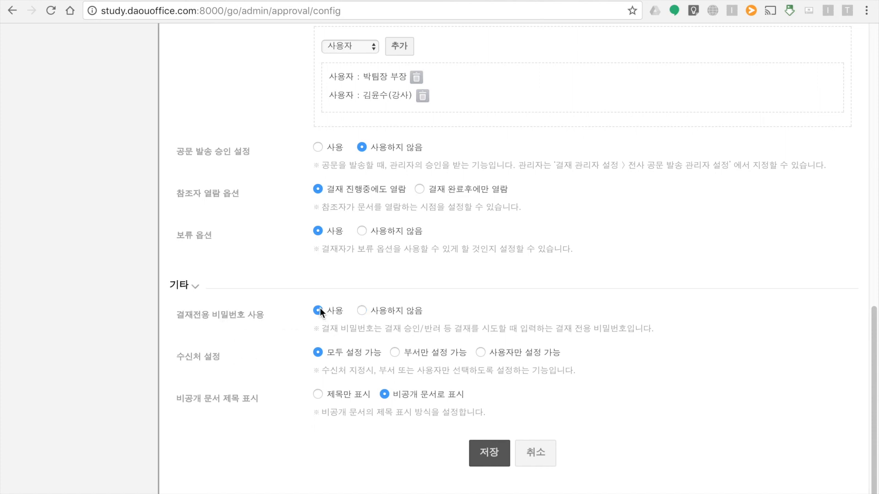
click(478, 456)
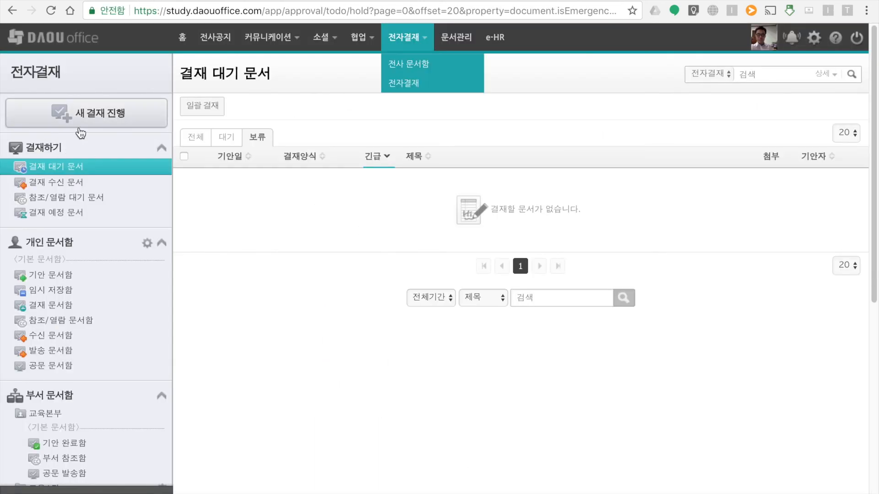
Step: In the user's 결재환경설정, view the approval password change form and close it without changing anything
scroll(80, 137, down, 10)
click(75, 405)
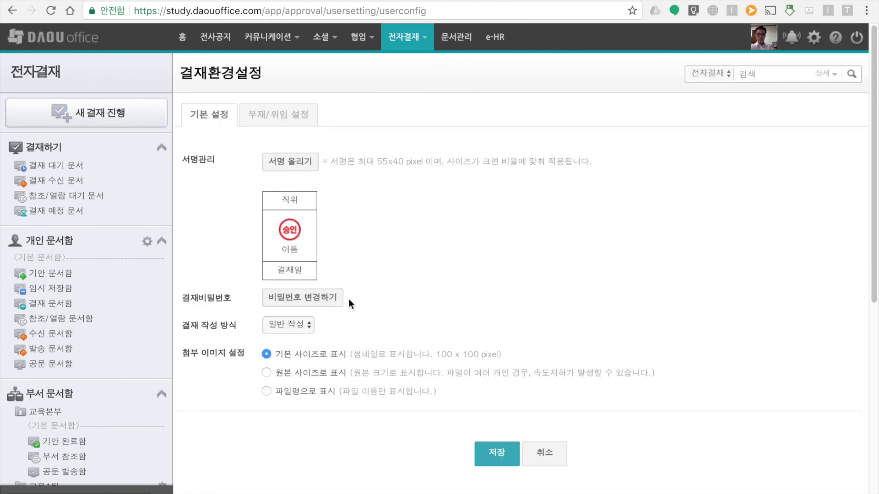
click(295, 299)
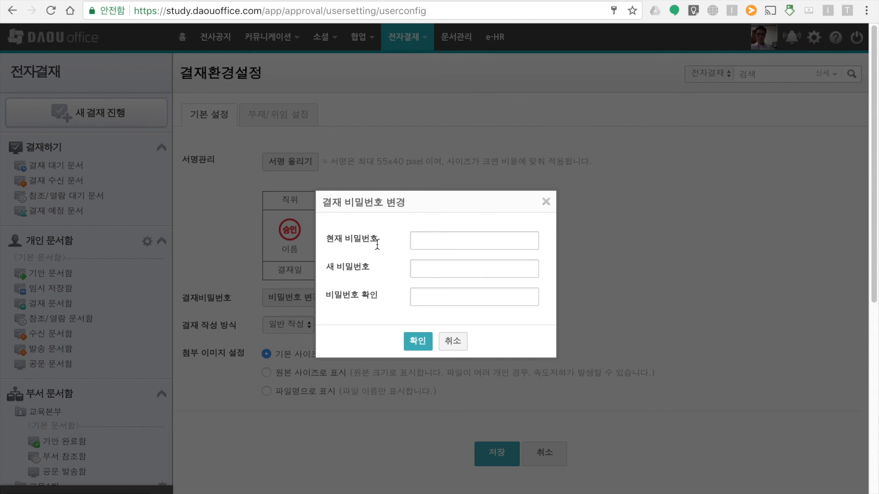
click(453, 341)
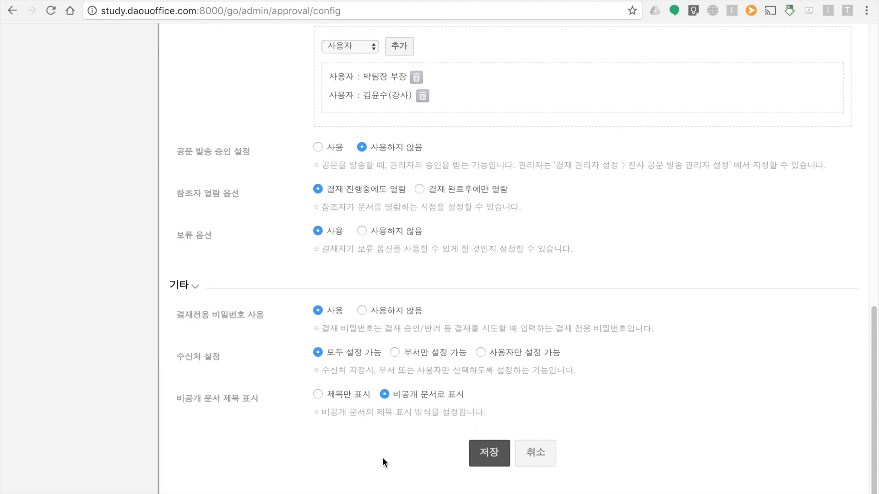
Step: Return to the admin approval settings, look back over the options, and open the 문서함 필드 설정 page
scroll(632, 411, up, 10)
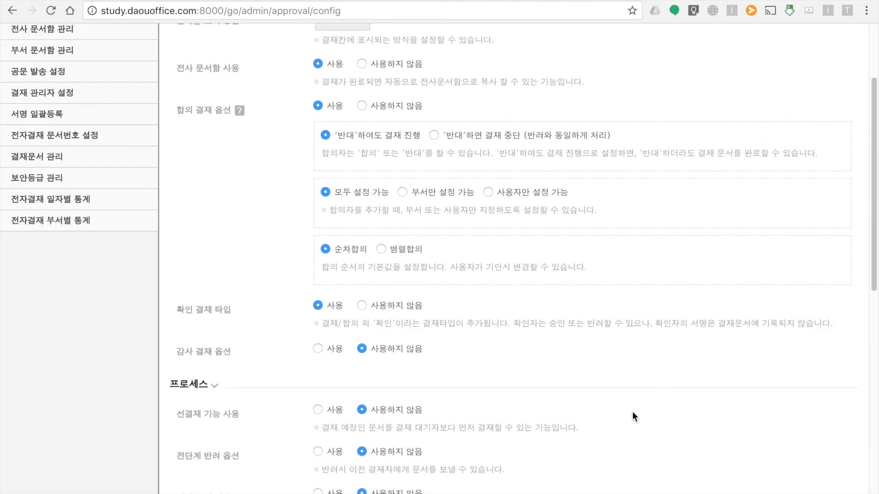
scroll(412, 394, down, 9)
scroll(282, 387, up, 10)
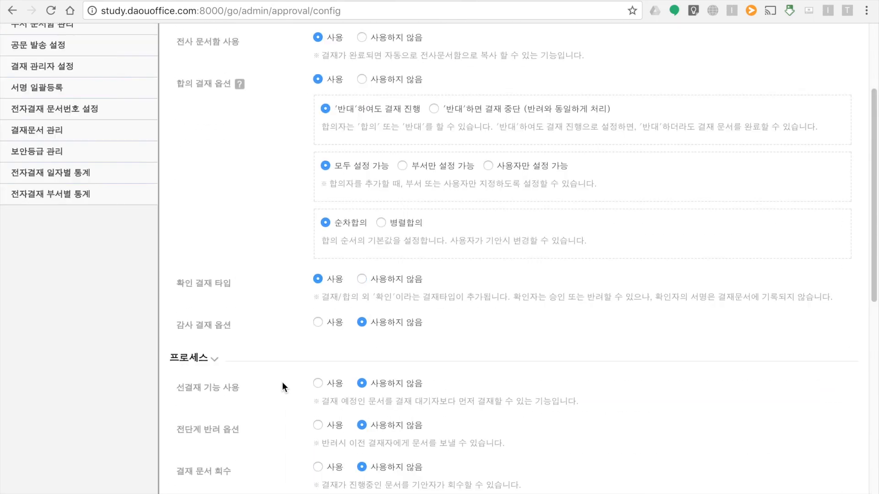
scroll(283, 386, up, 3)
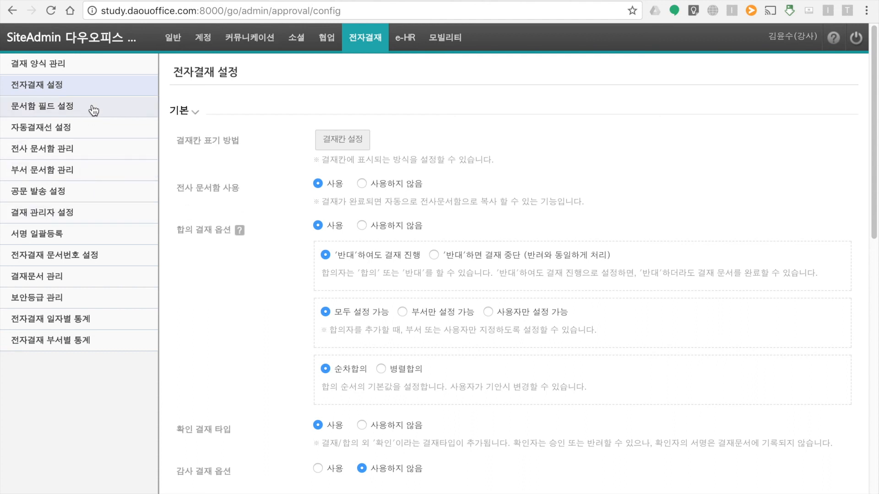
click(43, 112)
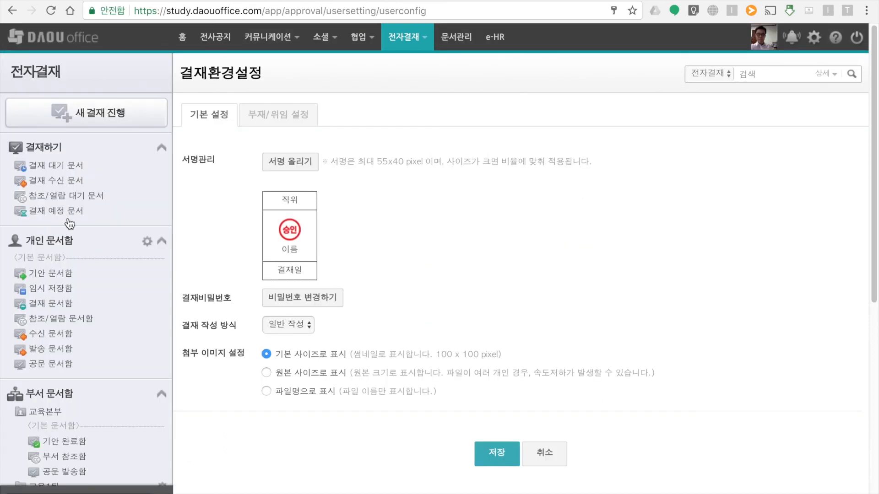
Step: View the user's 결재 대기 문서 list and examine the field selections for every document box in 문서함 필드 설정
click(53, 167)
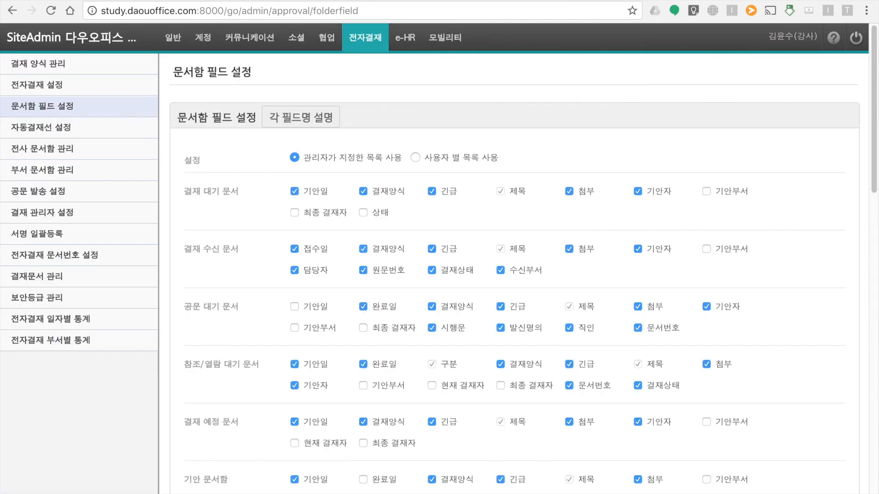
scroll(242, 133, down, 1)
scroll(242, 133, down, 15)
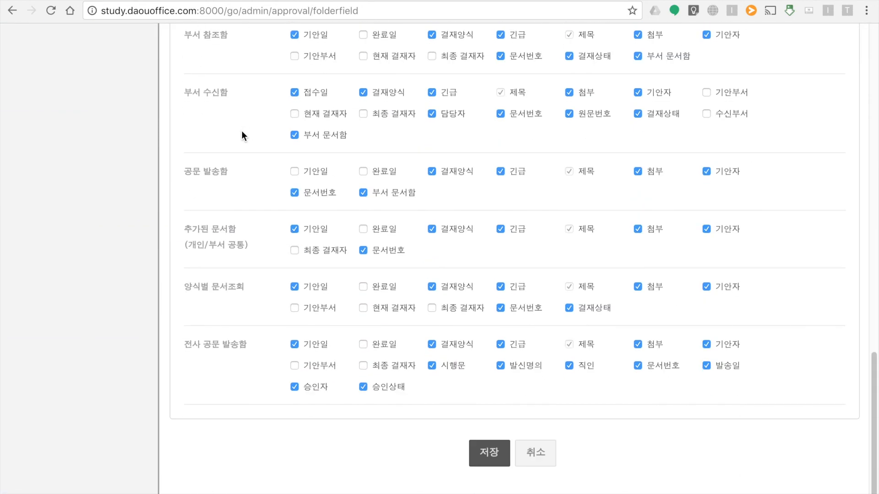
Step: View the 전사 문서함 관리 and 부서 문서함 관리 pages, check the 부서 일괄 셋팅 options, and cancel without changes
scroll(268, 221, up, 15)
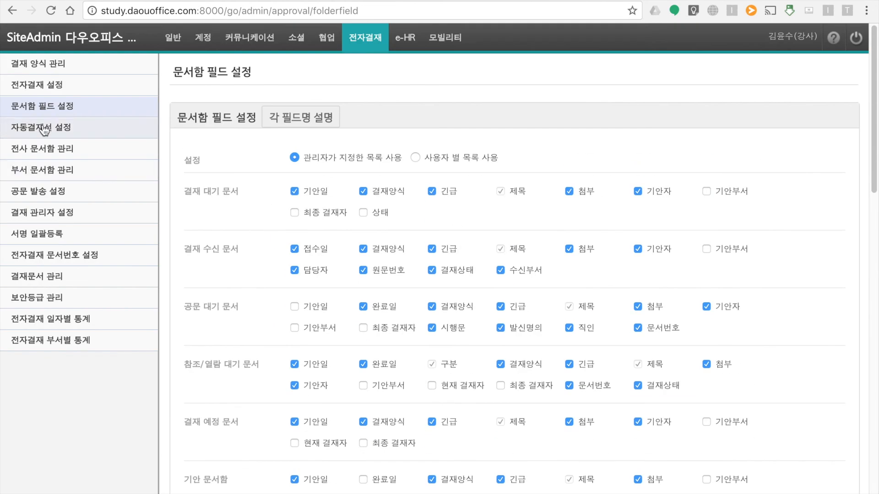
click(49, 156)
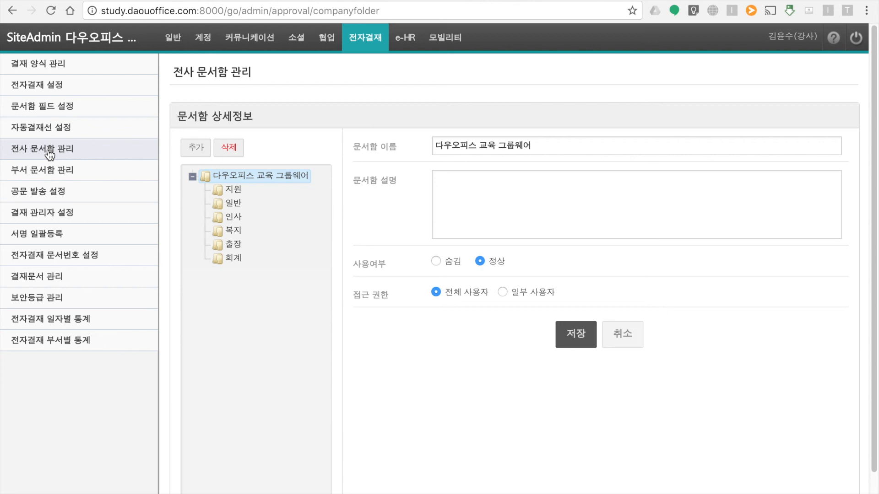
click(50, 173)
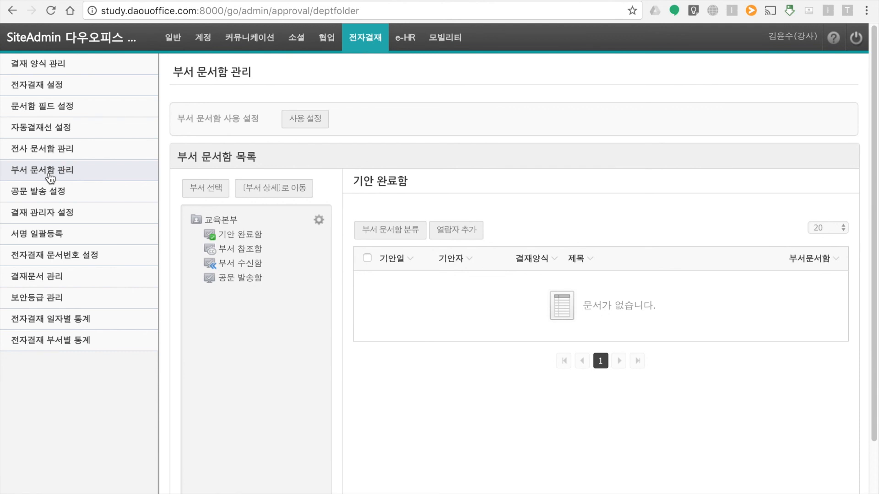
click(315, 119)
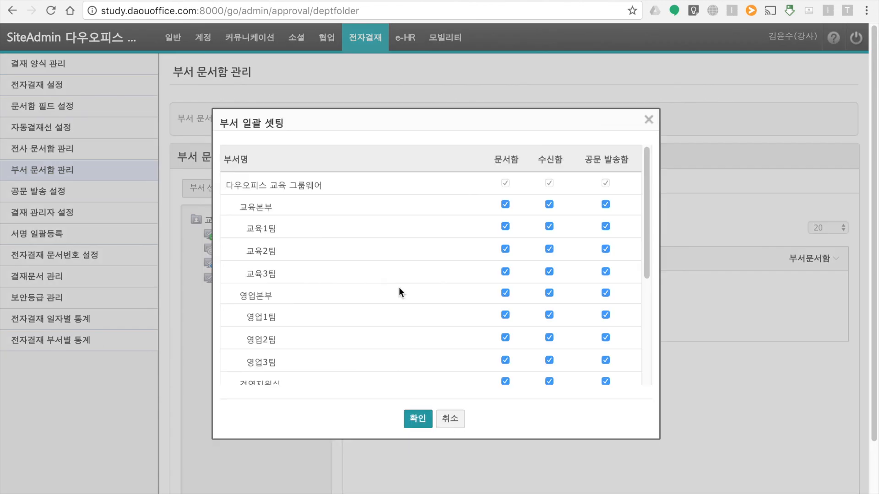
click(450, 418)
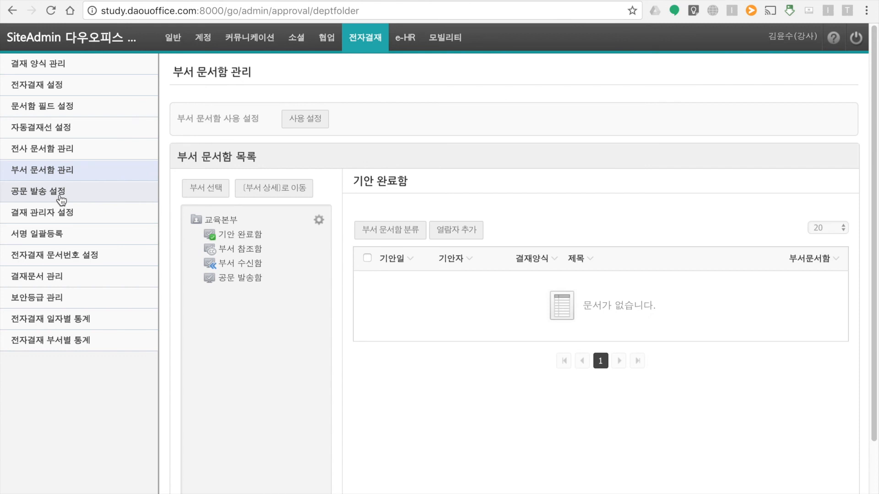
Step: Look through 결재 관리자 설정, 서명 일괄등록, 전자결재 문서번호 설정, 결재문서 관리 and 보안등급 관리
click(47, 217)
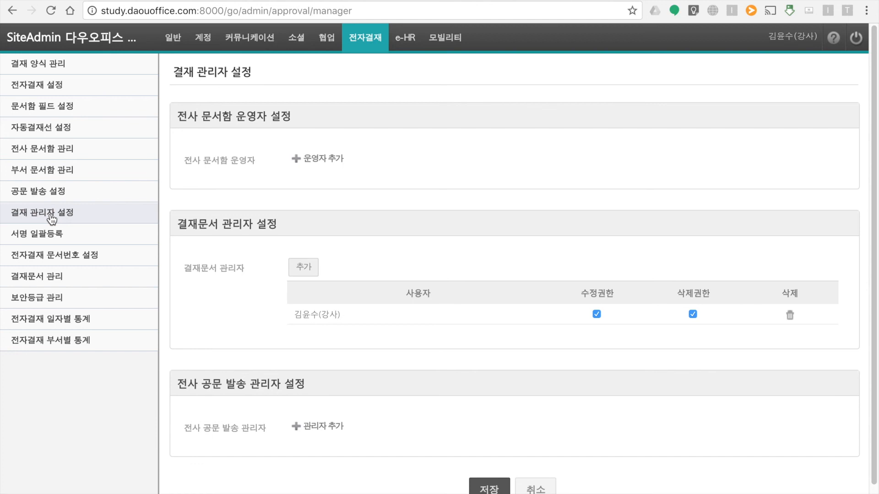
click(50, 235)
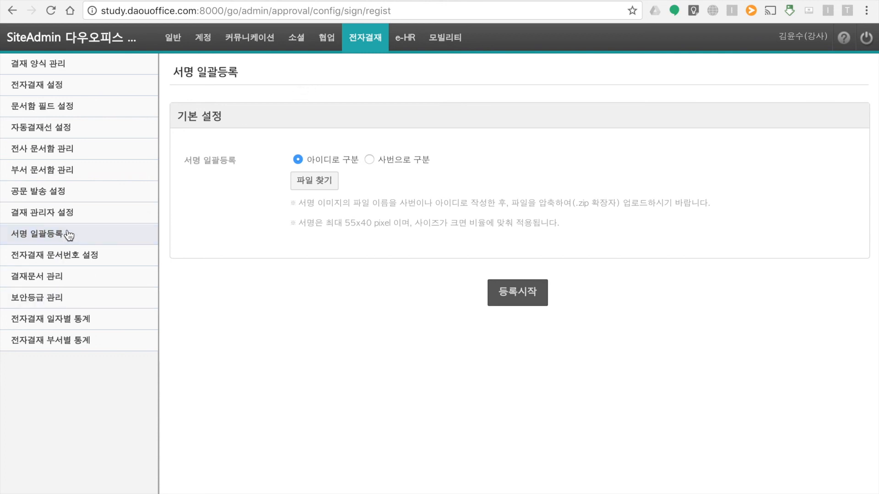
click(71, 255)
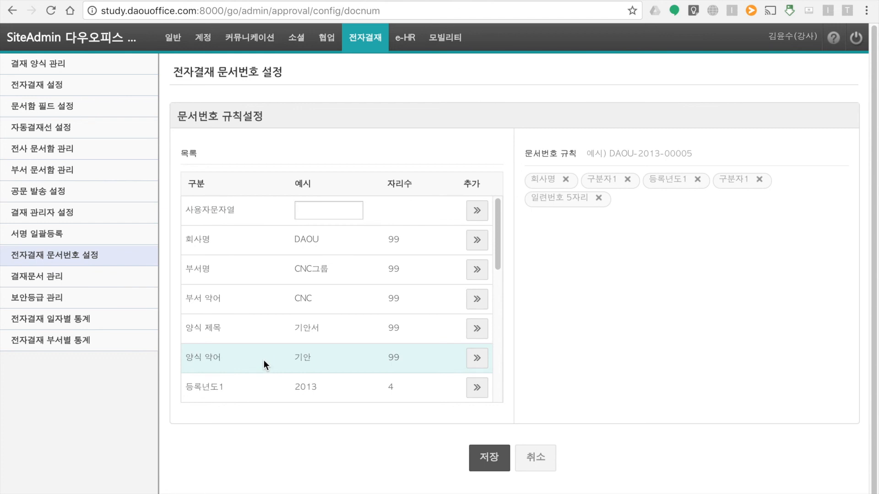
click(76, 283)
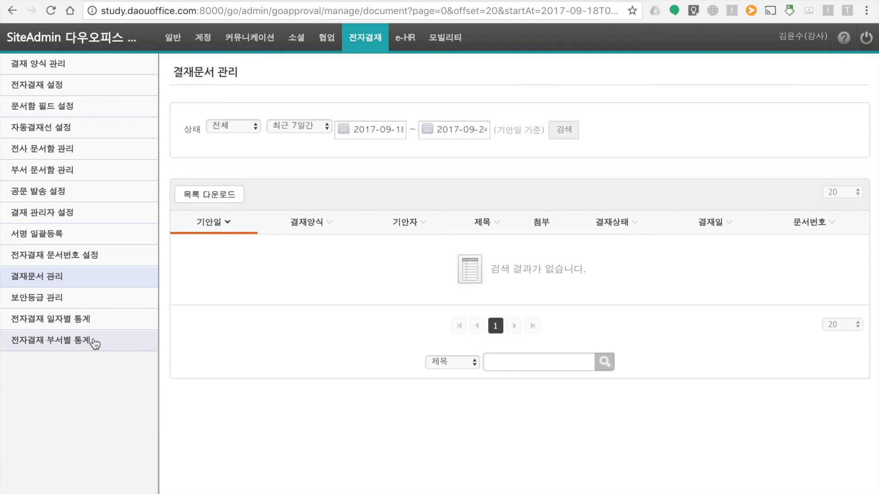
click(62, 303)
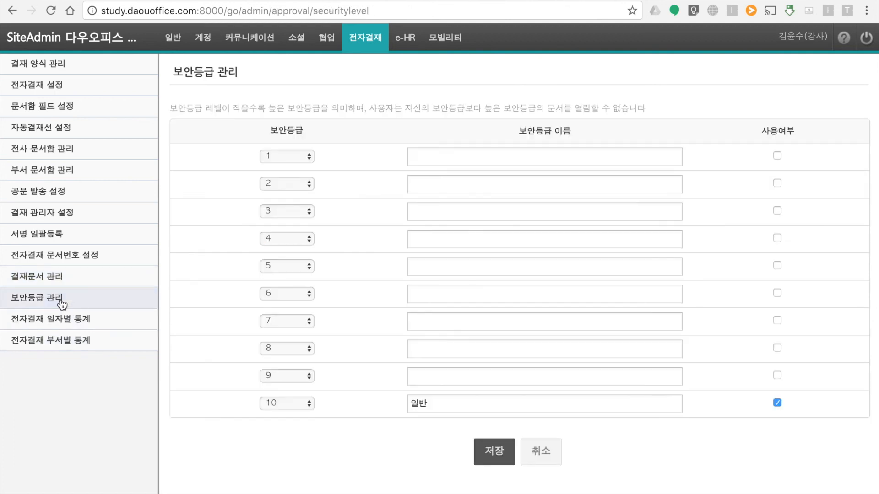
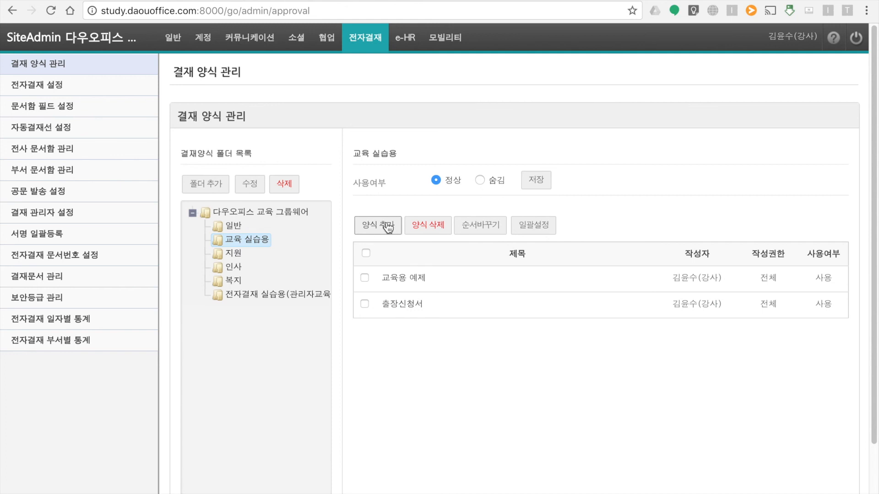
Step: Add a form in 교육 실습용 titled 동영상 교육용 양식 with abbreviation 동영상 and 일반 as its 전사 문서함 보관 폴더
click(366, 139)
text(동영상 교육용 양식)
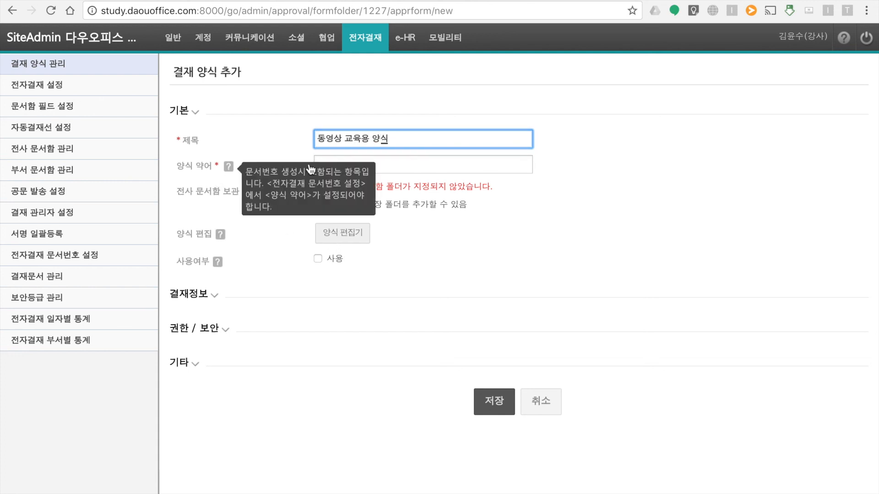
click(390, 164)
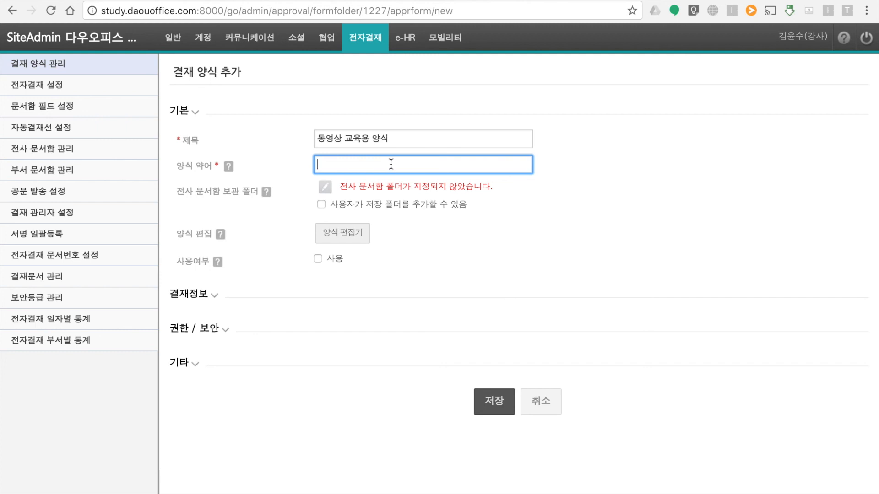
text(동영사ㅇ)
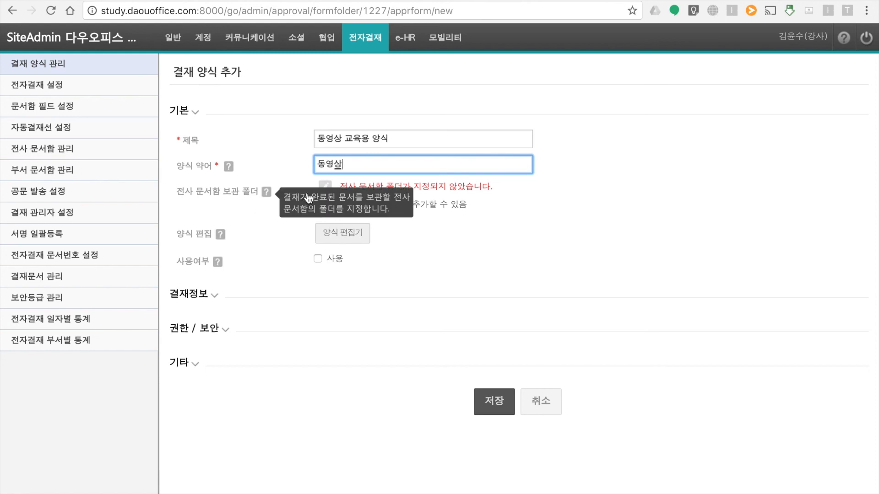
click(324, 187)
click(423, 395)
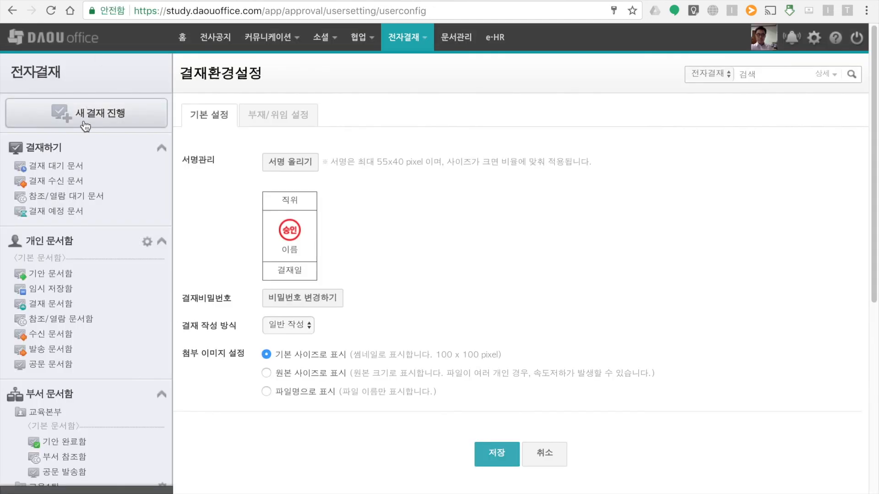
Step: On the user's approval site, view the form selection for a new approval and cancel it
click(85, 122)
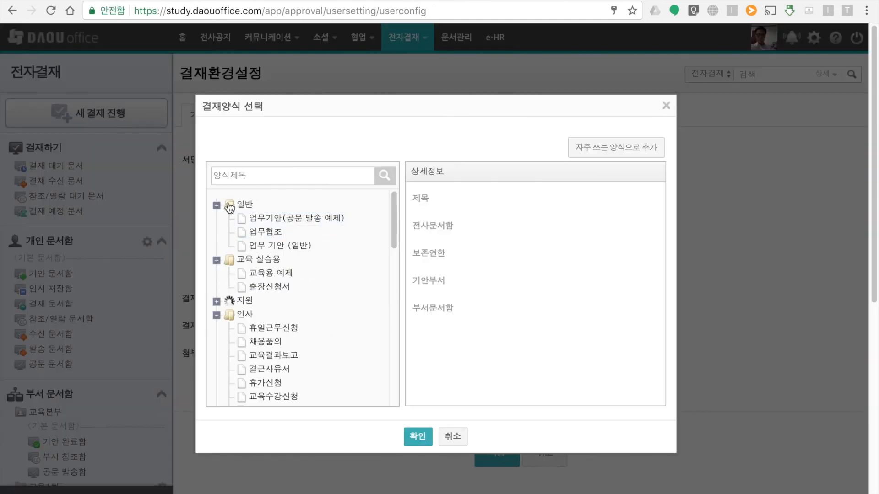
click(453, 437)
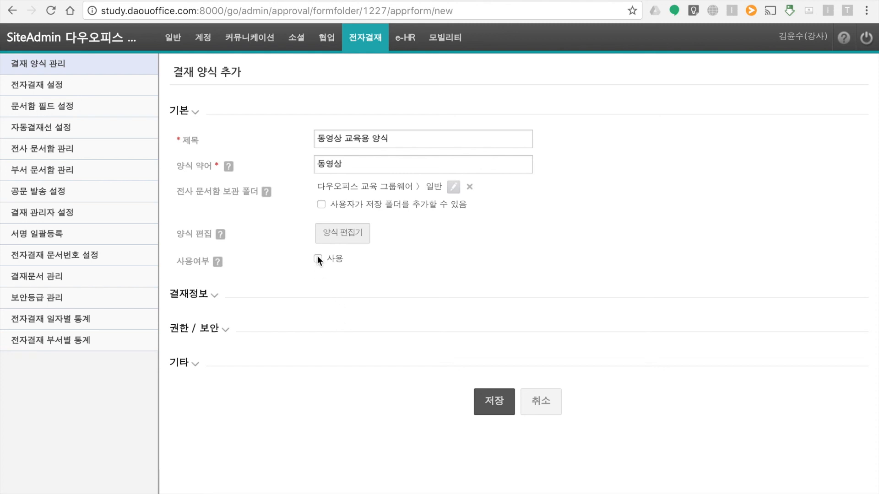
Step: Back in the new form's settings, expand the 결재정보 section and enable 문서 수신
click(207, 298)
scroll(285, 275, down, 3)
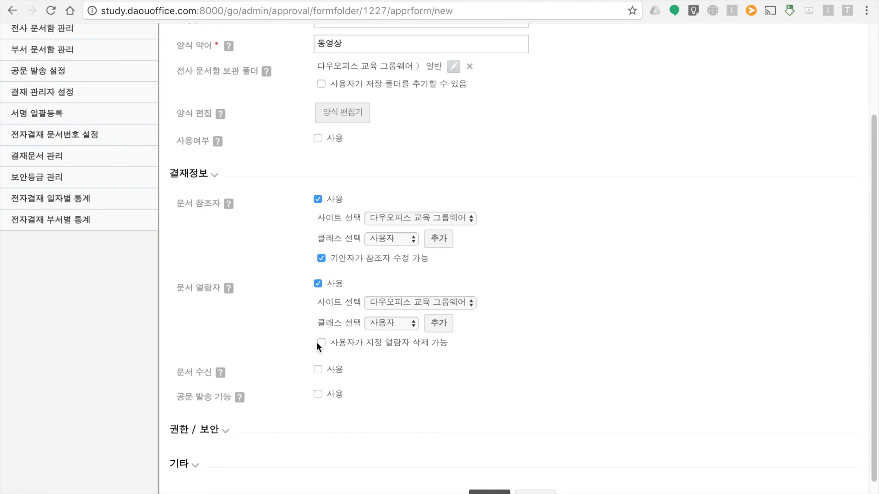
scroll(216, 316, down, 2)
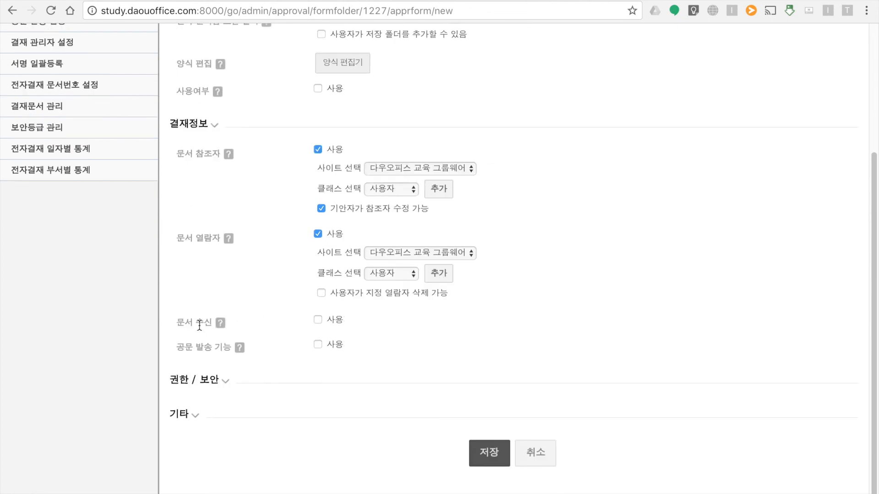
mouse_move(220, 322)
click(318, 319)
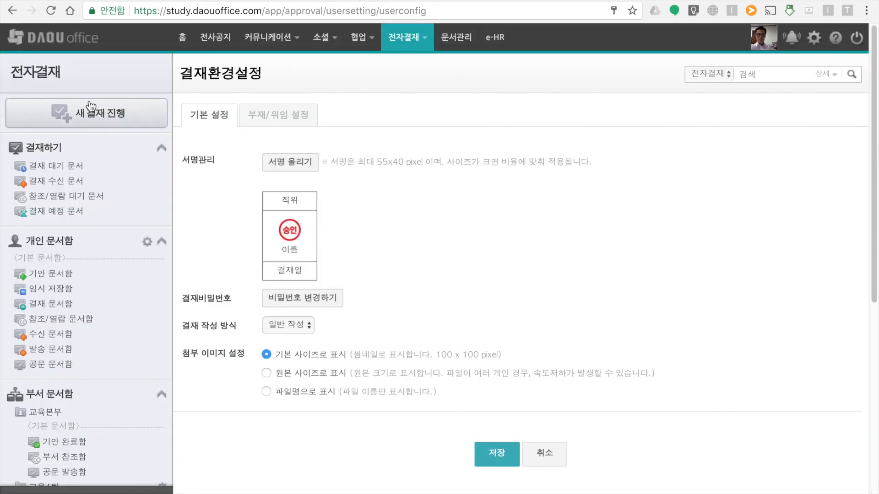
Step: On the user's site, start a 업무 기안 (일반) document, view its 결재 정보, and cancel that dialog
click(85, 114)
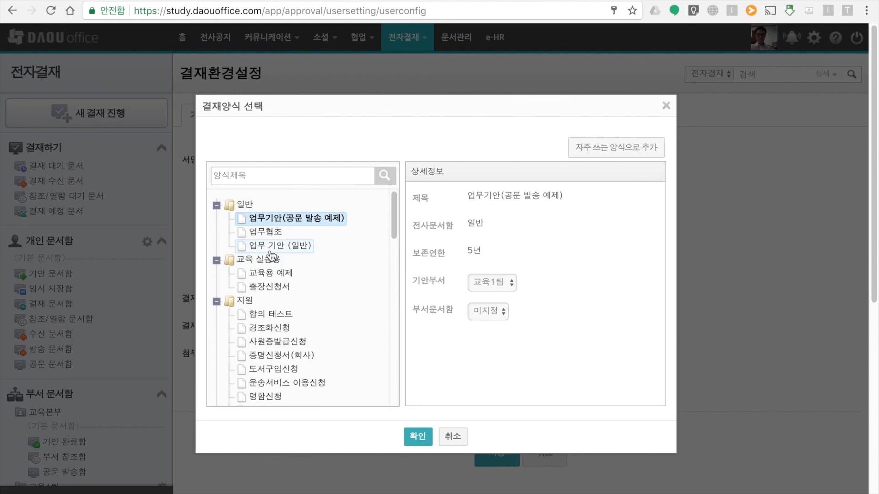
click(280, 245)
click(417, 436)
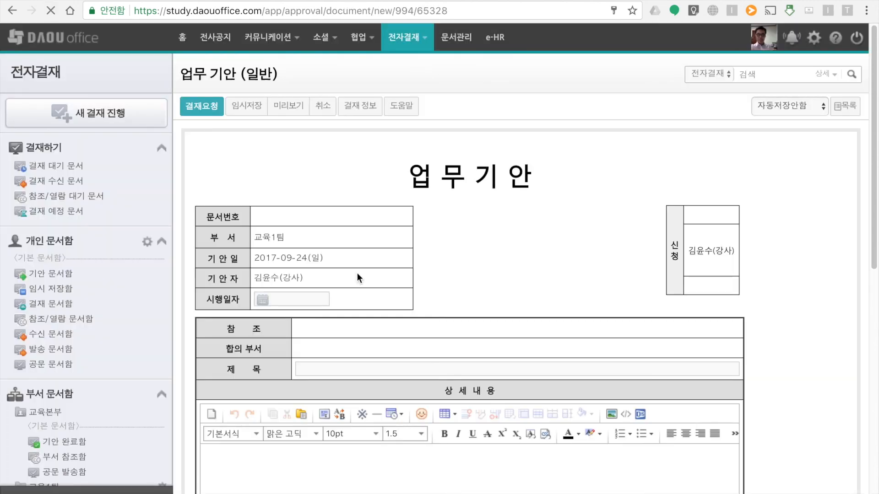
click(355, 100)
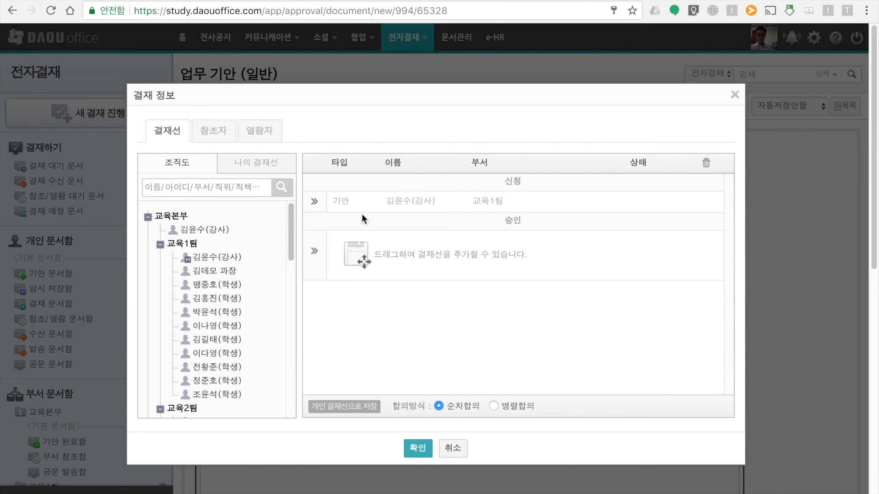
click(452, 448)
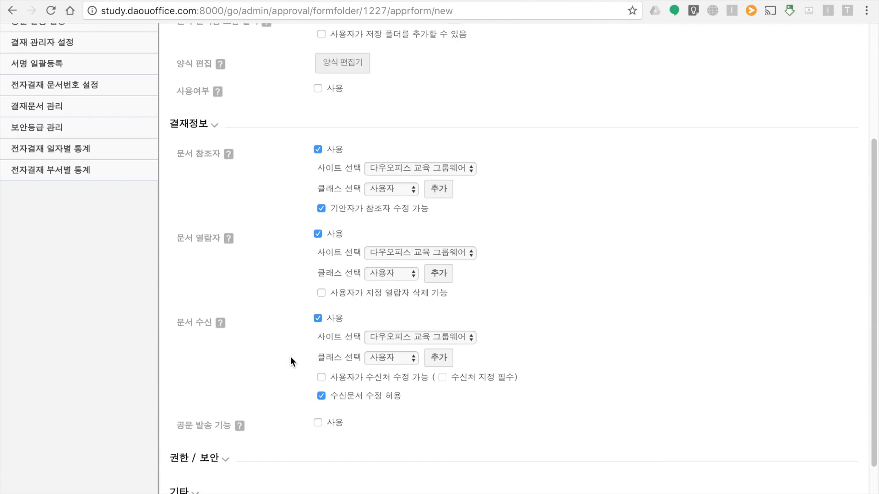
Step: Return to the new form's settings, expand 권한 / 보안, keep 작성 권한 at 전체 사용자, and allow approvers to modify the 결재선
scroll(288, 353, down, 3)
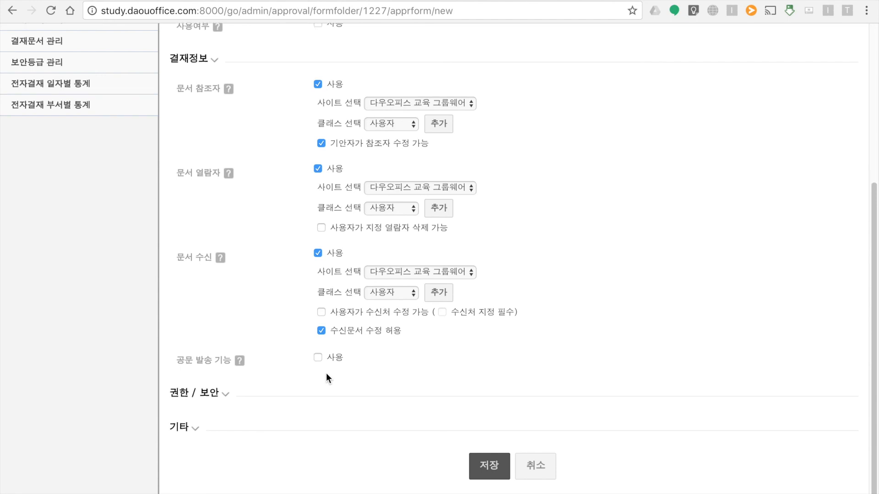
scroll(326, 372, down, 1)
click(213, 389)
scroll(334, 329, down, 10)
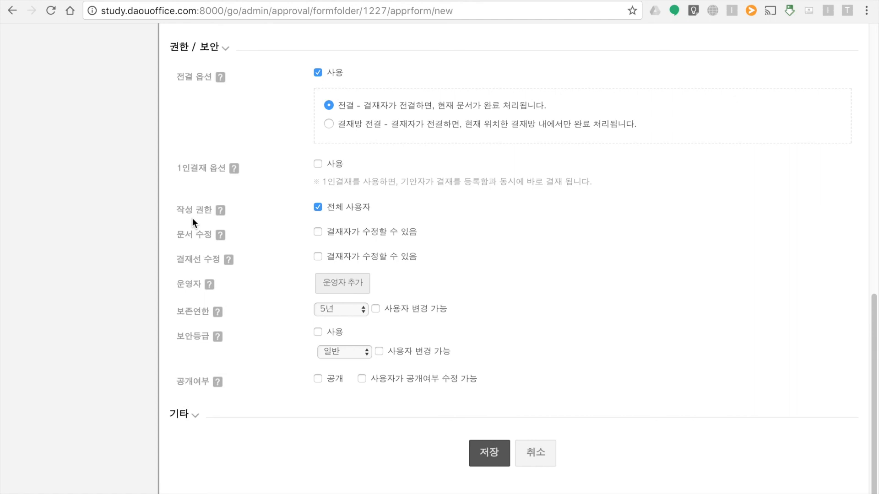
click(317, 207)
click(317, 206)
click(318, 256)
Step: Expand the new form's 기타 section and try to save the form
click(192, 415)
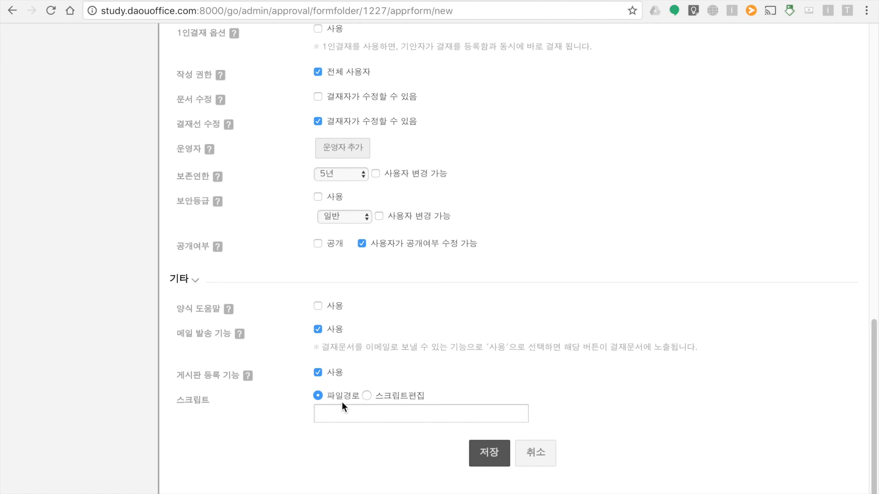
click(502, 455)
scroll(515, 152, up, 15)
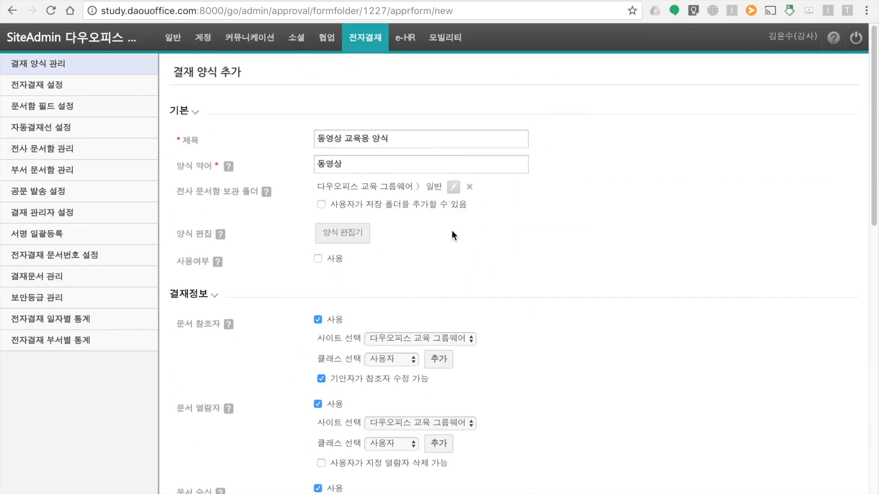
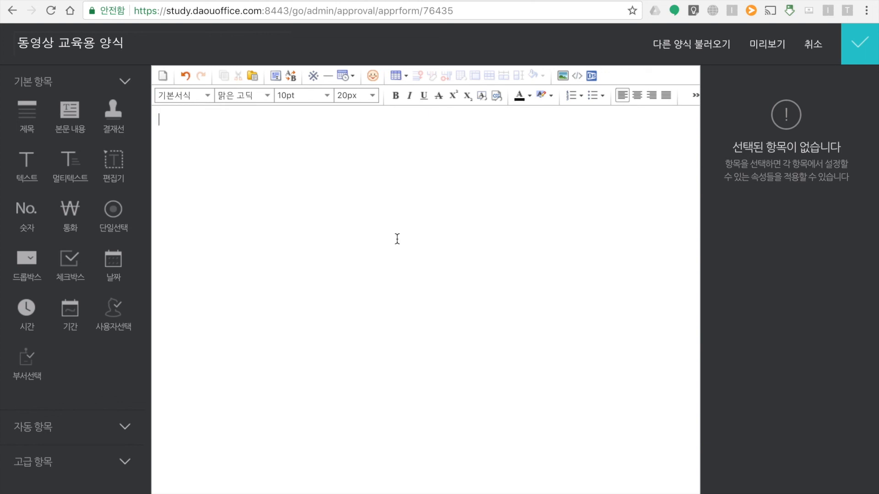
Step: In the form editor, insert a 제목 item at the start of the blank form and a 본문 내용 item below it
click(126, 83)
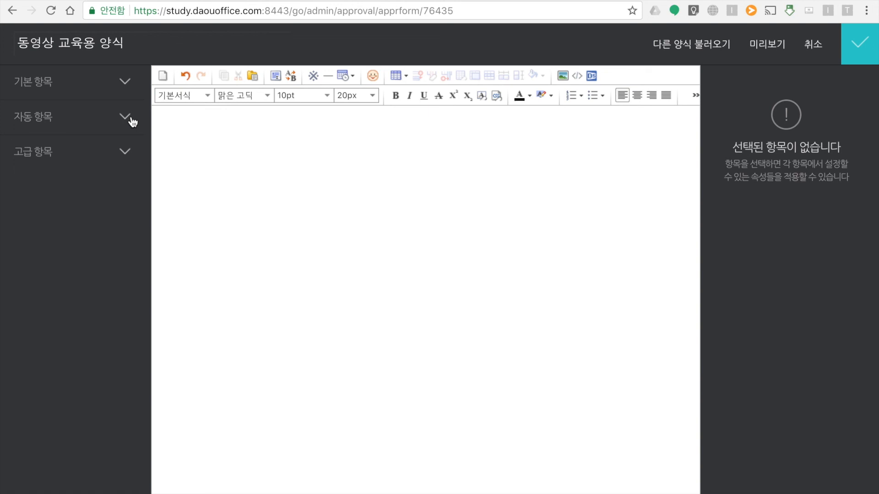
click(129, 81)
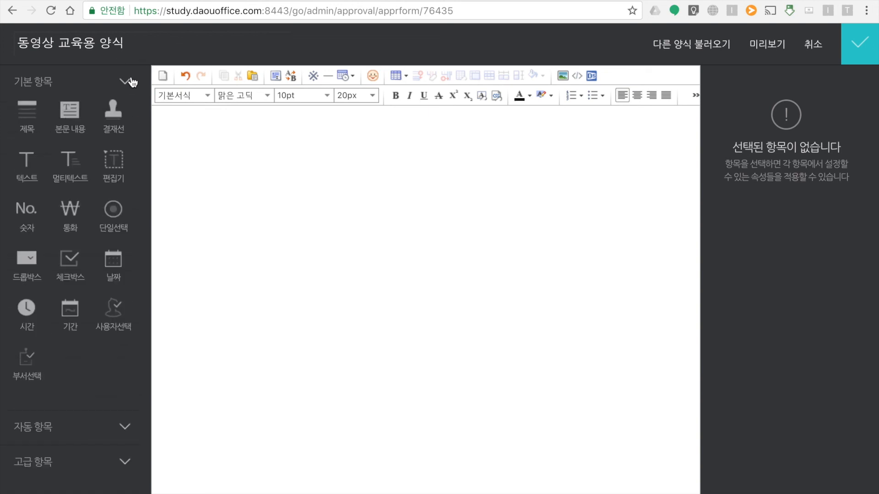
click(220, 121)
click(33, 114)
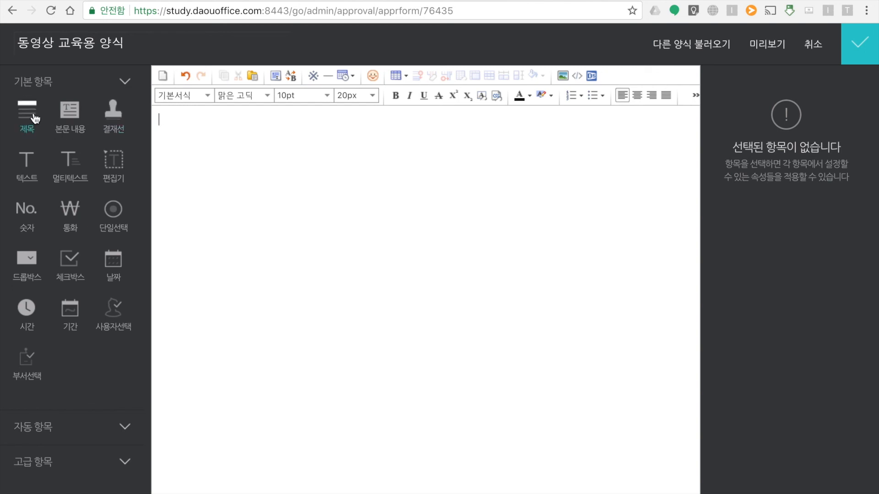
click(175, 149)
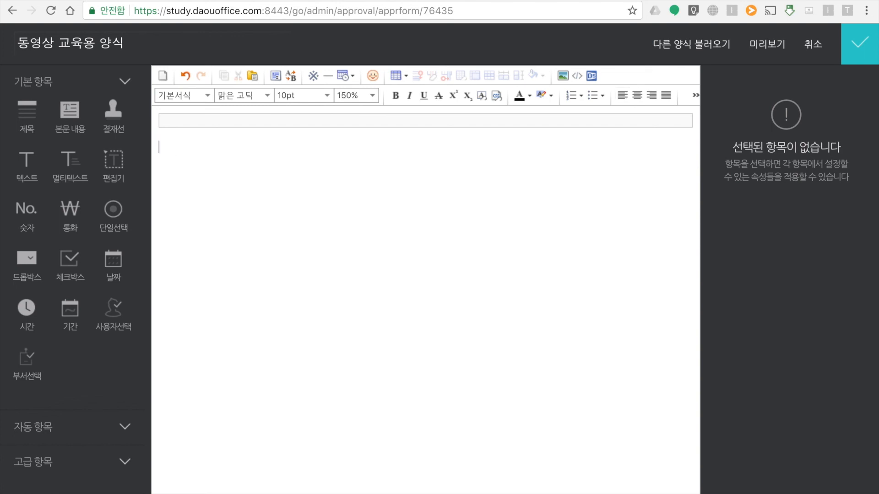
click(70, 112)
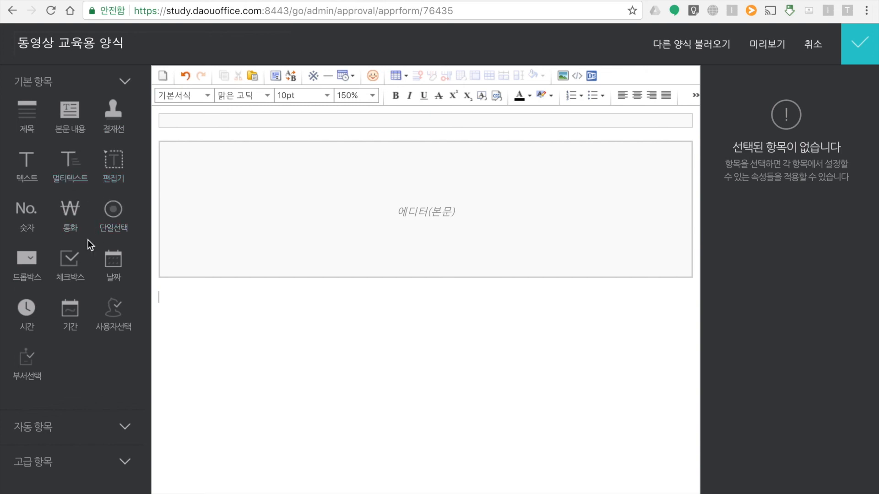
Step: Examine the available form items in the 자동 항목 and 고급 항목 groups, then collapse all the item groups
click(126, 83)
click(126, 120)
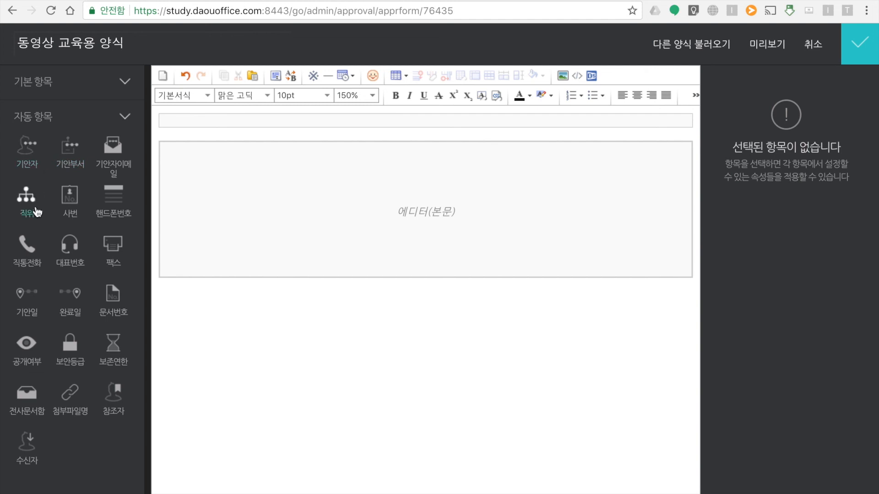
click(125, 117)
click(125, 151)
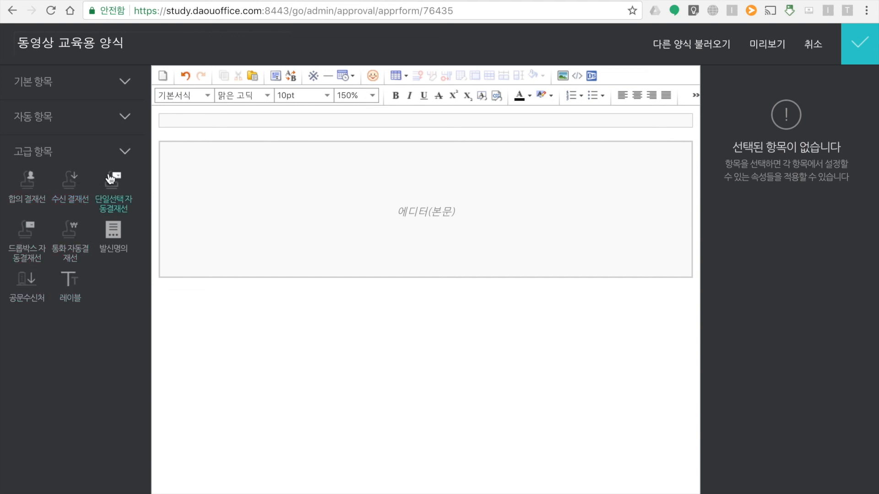
click(126, 152)
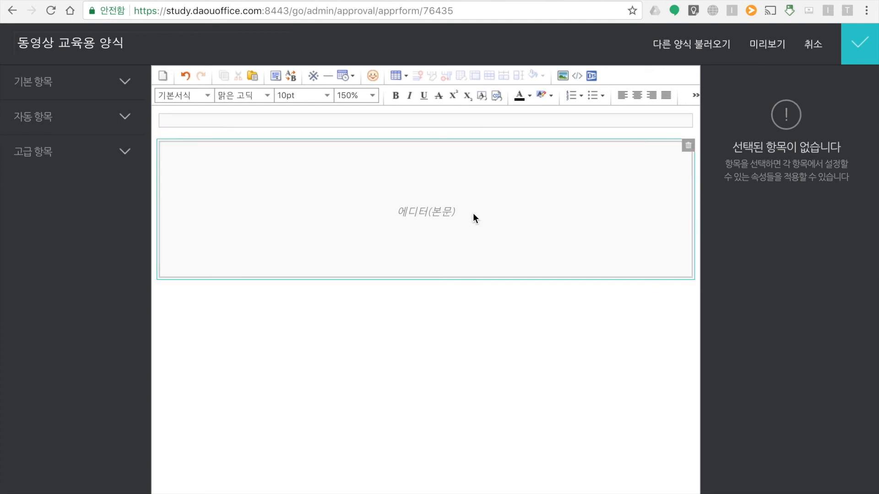
Step: Set the 제목 item's 입력 너비 조정 to 200
click(473, 119)
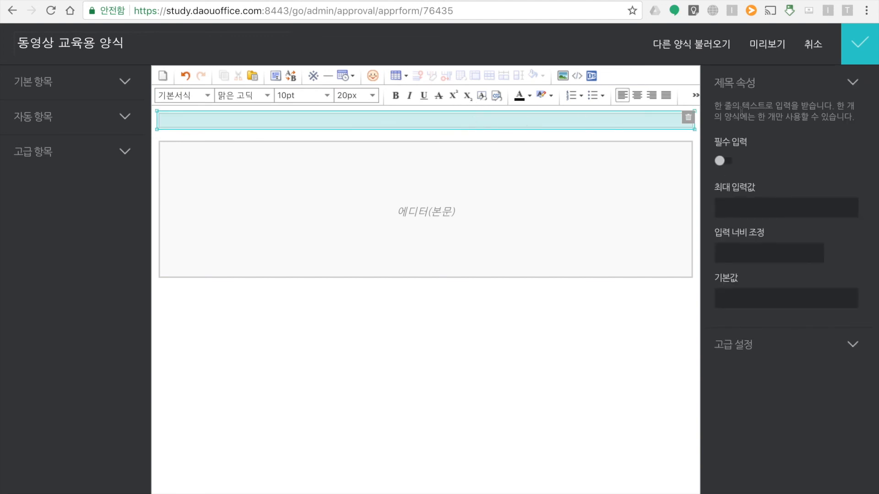
click(771, 303)
click(847, 244)
click(779, 255)
text(200)
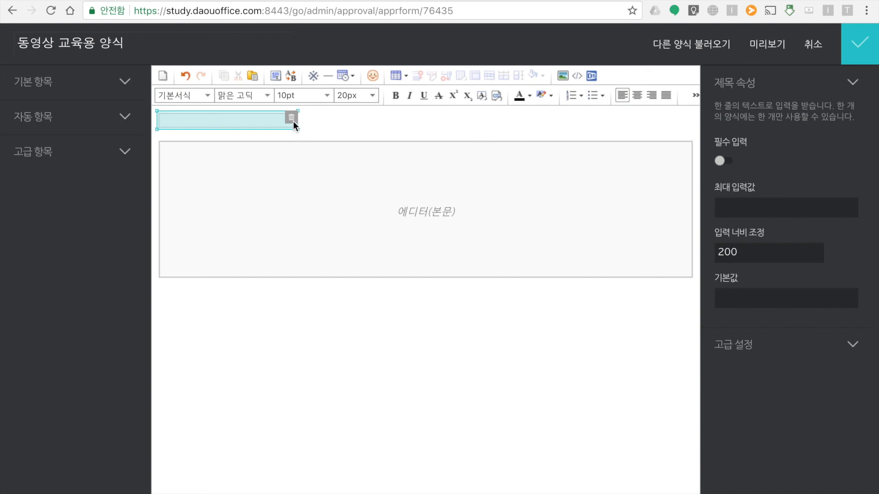
Step: Delete the 제목 and 본문 items from the form and enter the heading 직원채용 품의서 on its first line
click(292, 119)
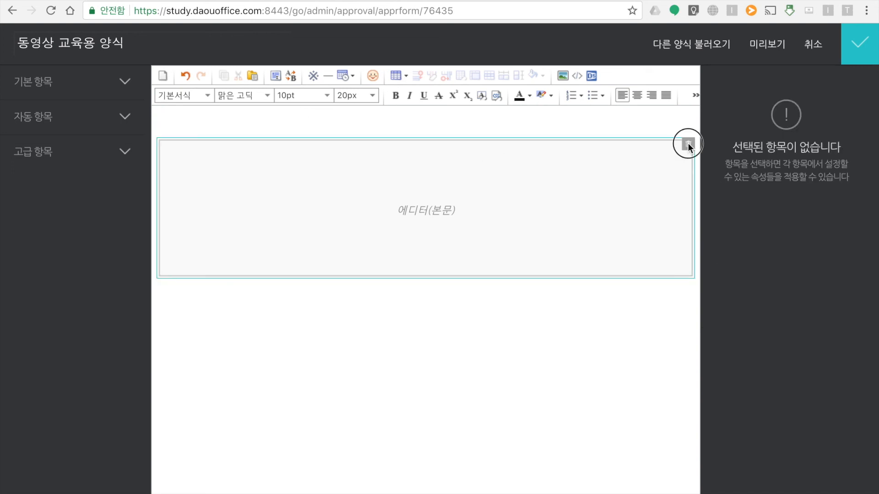
click(688, 144)
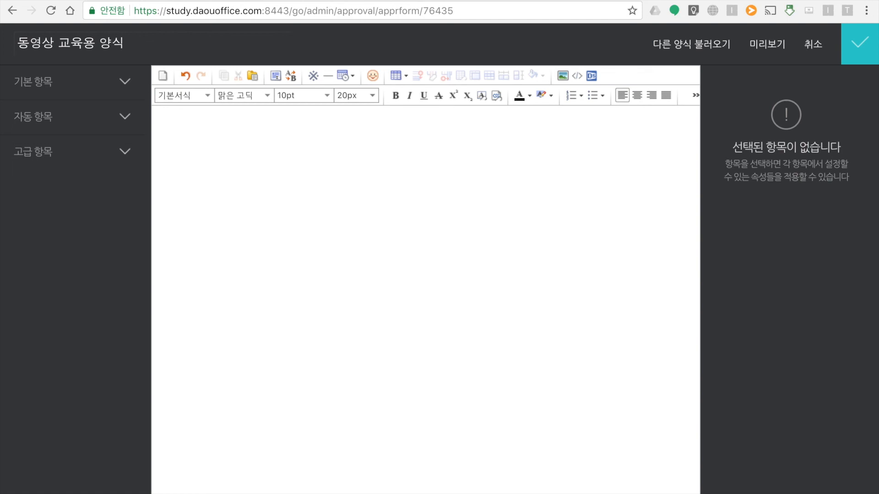
text(직원채용 품의서)
key(Return)
Step: Insert a table of three rows and two columns below the heading, labelling its first column 작성자, 소속부서 and 기안일
click(397, 75)
click(416, 136)
click(221, 147)
text(ㅈ작성자)
key(Down)
text(소속부서)
key(Down)
text(기안일)
Step: Narrow the 작성자 table and its label column, and increase the table's height
drag(416, 164, 229, 164)
drag(674, 162, 339, 163)
click(248, 186)
drag(248, 188, 248, 209)
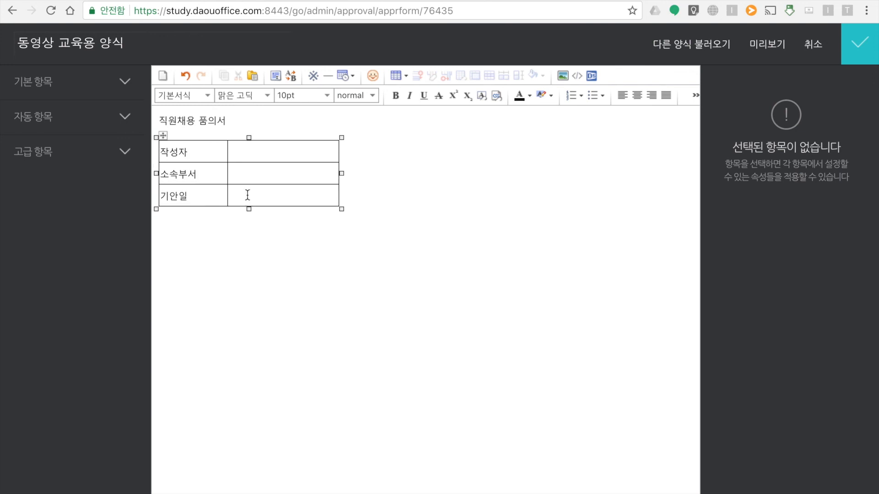
Step: Increase the 셀 안쪽 여백 of the 작성자 table in its table properties
right_click(247, 194)
click(245, 482)
click(533, 312)
click(533, 311)
click(532, 312)
click(477, 442)
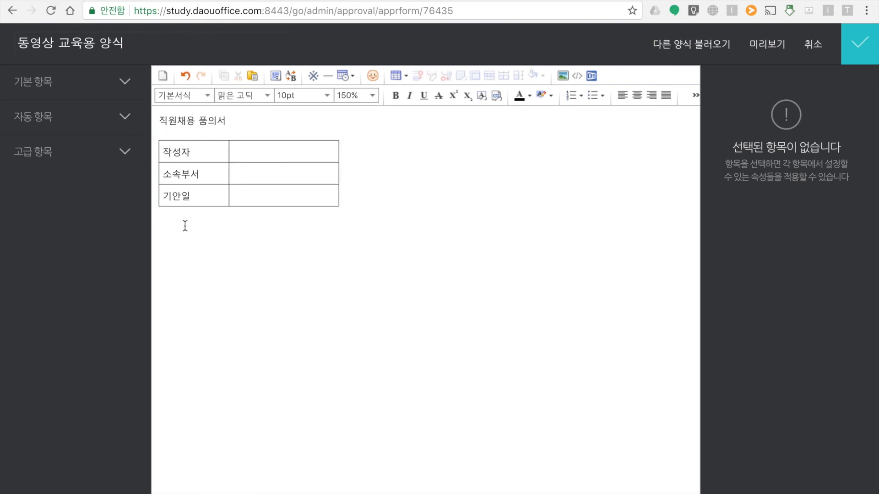
Step: Insert a one-row, two-column table below the 작성자 table, label its first cell 인사팀 합의 and narrow that column
click(397, 75)
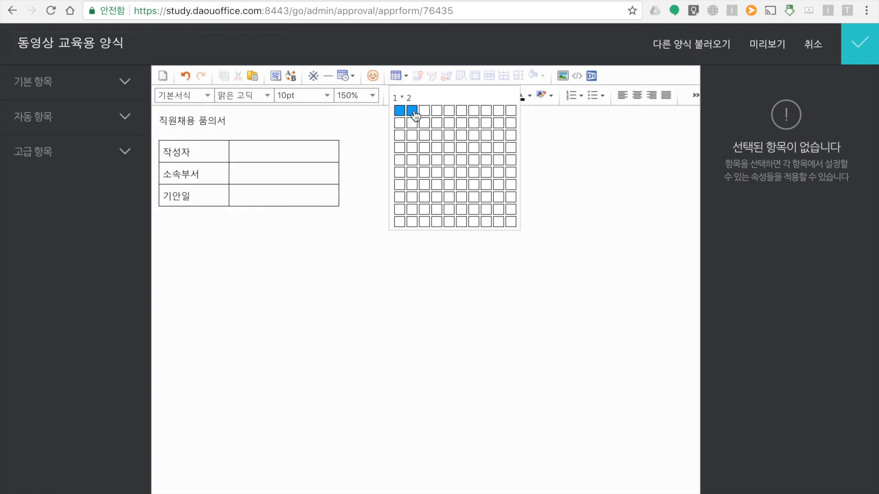
click(409, 109)
text(인사팀 합의)
drag(417, 228, 255, 247)
Step: Set the 인사팀 합의 table's 셀 안쪽 여백 to 5 and align its column divider with the table above
right_click(214, 233)
click(252, 473)
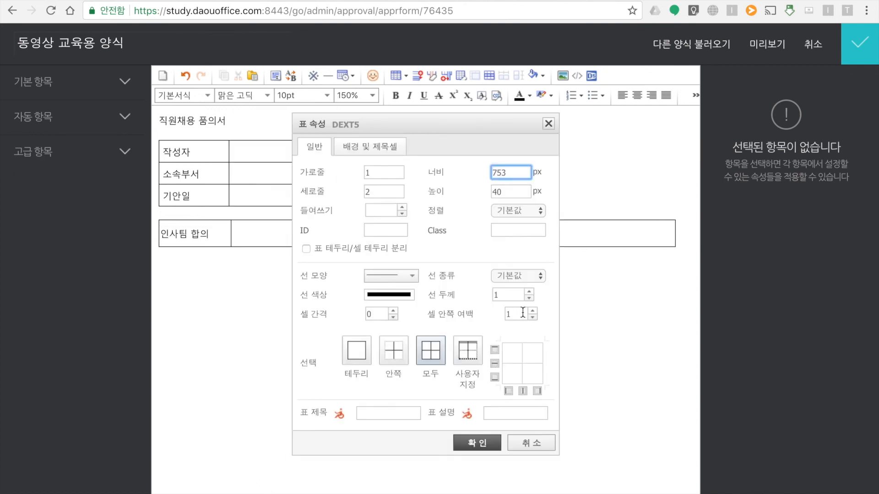
click(457, 442)
click(232, 226)
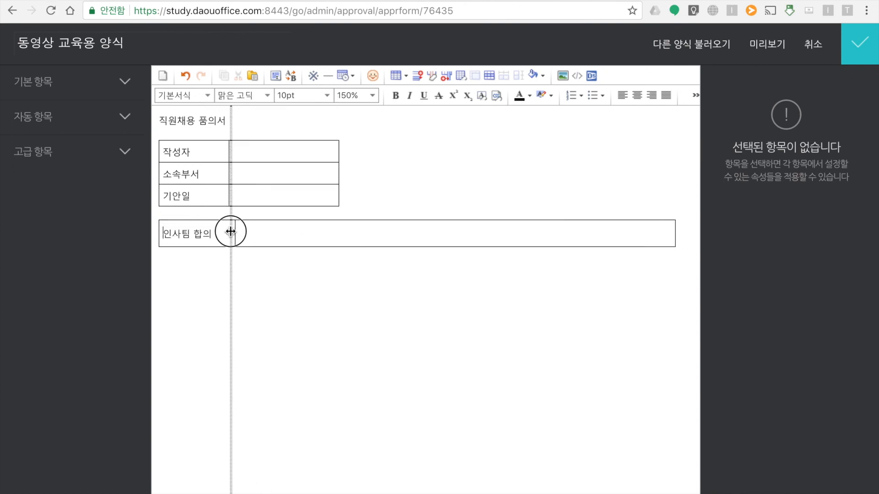
Step: Enter the section title 채용인원 상세정보 below the 인사팀 합의 table and start a new line
click(177, 272)
text(채용)
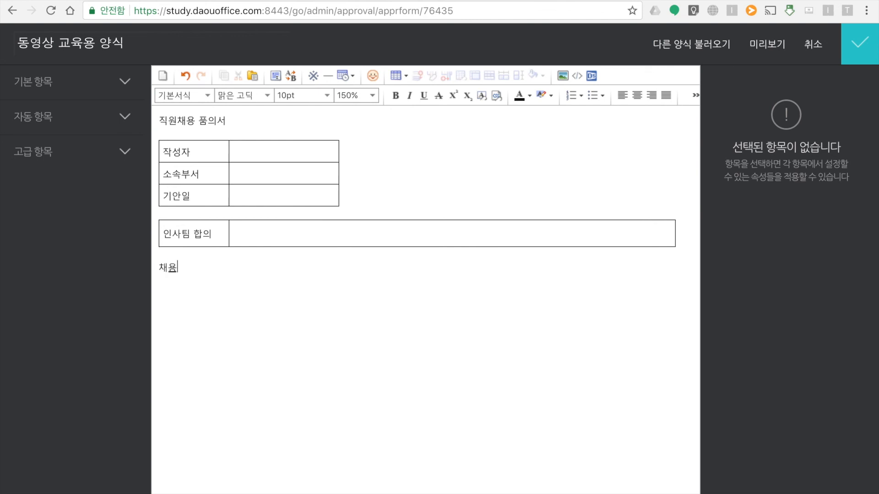
text(인원 상세정ㅂㅗ)
key(Return)
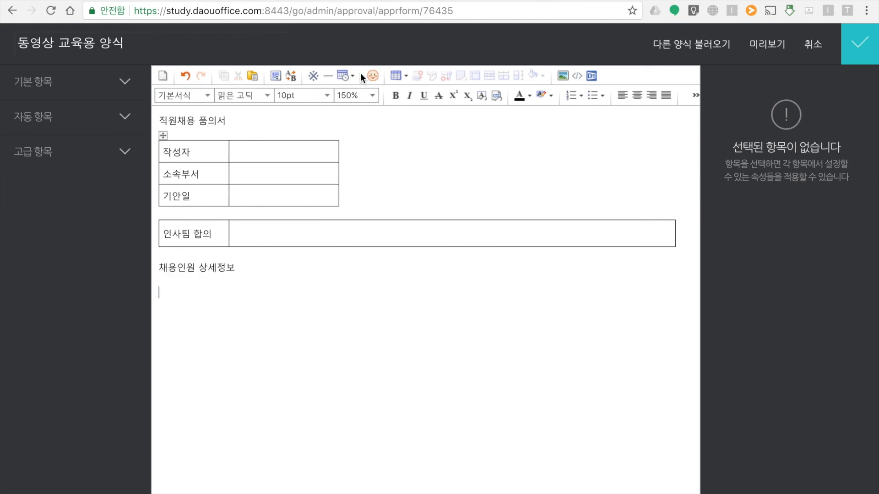
Step: Insert a table of six rows and four columns under 채용인원 상세정보 and increase its inner cell padding
click(396, 76)
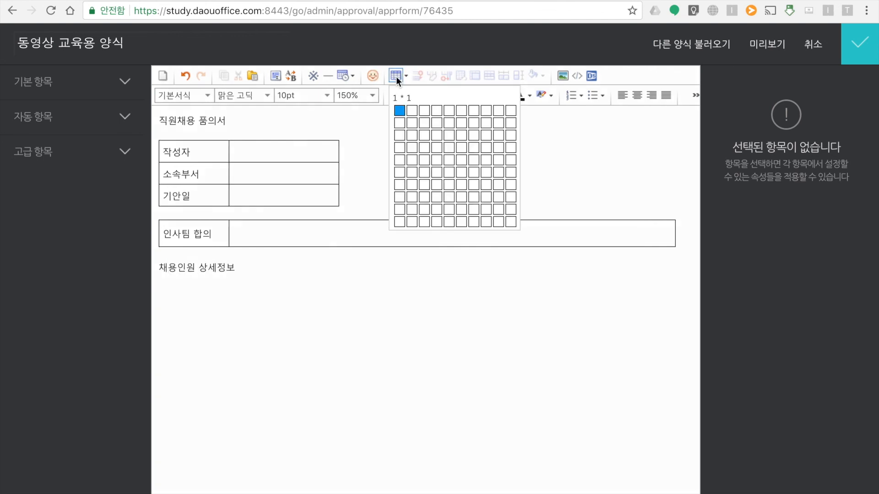
click(434, 171)
right_click(189, 293)
click(224, 474)
click(532, 311)
key(Return)
Step: Label the first column of the new table 이름, 나이, 희망연봉, 채용부서 and 주요이력
text(이름)
key(Down)
text(나이)
key(Down)
text(희망연봉)
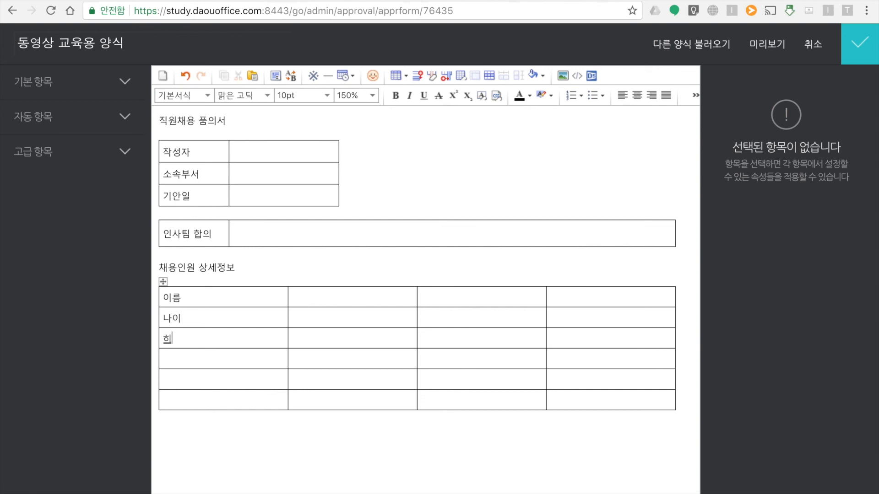
key(Down)
text(채용부서)
key(Down)
text(주요이력)
Step: Narrow the first and third columns, and label the third column 성별, 동일직종 경력, 채용직급 and 입사예정일
drag(289, 317, 232, 315)
drag(546, 320, 494, 319)
click(463, 292)
text(성별)
key(Down)
text(동일직종 경력)
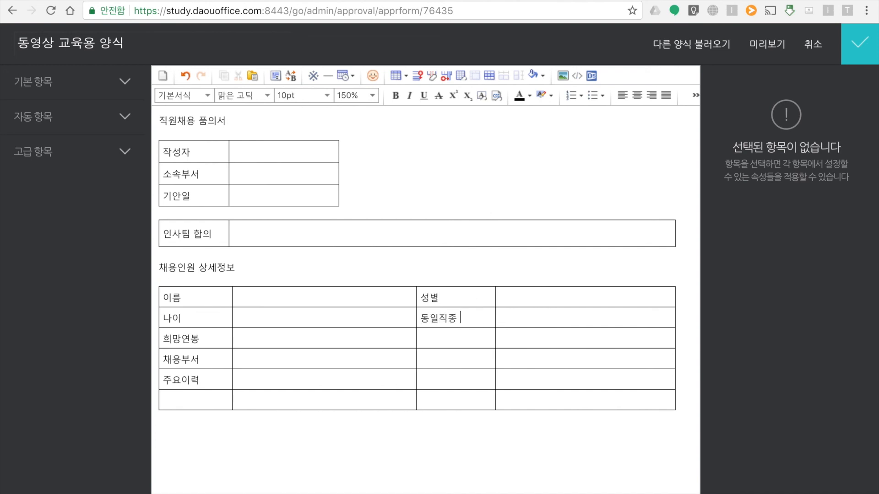
key(Down)
text(채용직급)
key(Down)
text(입사예정일)
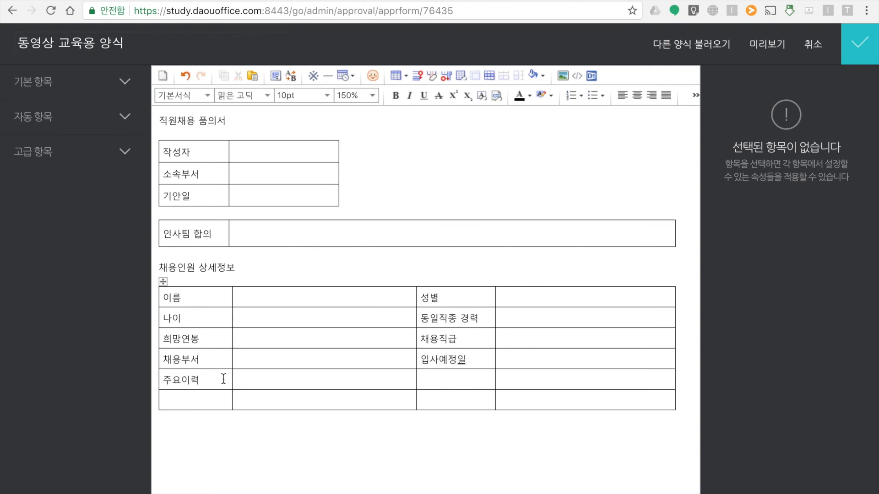
Step: Merge all cells of the 주요이력 row into one, and merge the cells of the empty row below it
drag(225, 380, 524, 380)
right_click(524, 381)
click(556, 388)
drag(207, 400, 534, 400)
right_click(533, 401)
click(565, 407)
Step: Enlarge the merged empty row below 주요이력 to a tall box and adjust its cell properties
drag(433, 410, 438, 493)
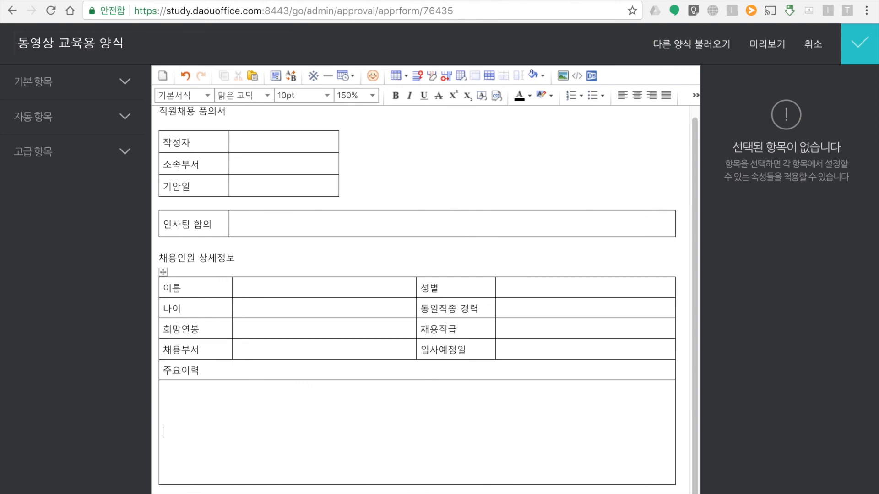
scroll(690, 319, down, 1)
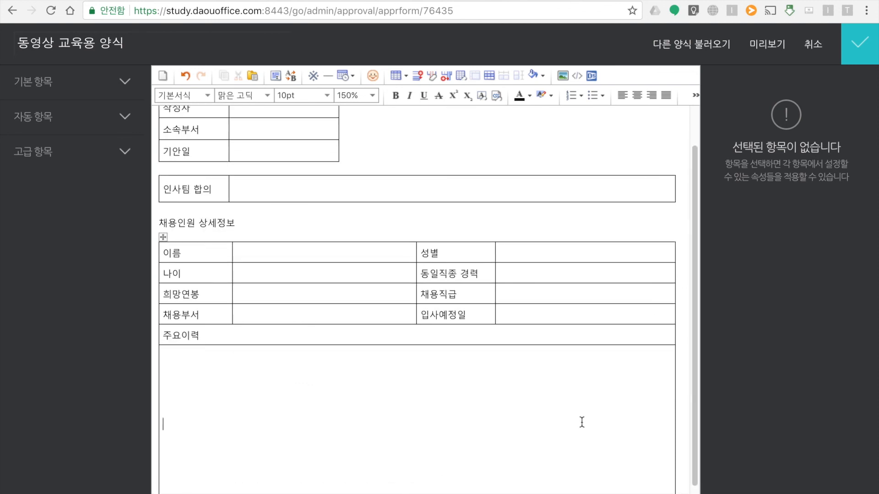
scroll(339, 418, up, 1)
right_click(364, 412)
click(389, 488)
click(405, 192)
click(397, 216)
click(477, 395)
click(129, 83)
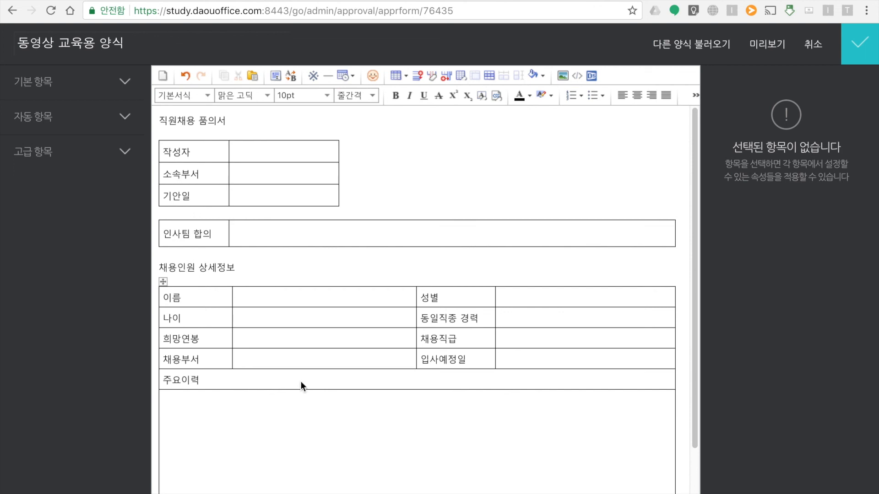
Step: Format the 직원채용 품의서 heading at 30 pt, centred, with line spacing 1.8
drag(225, 121, 159, 120)
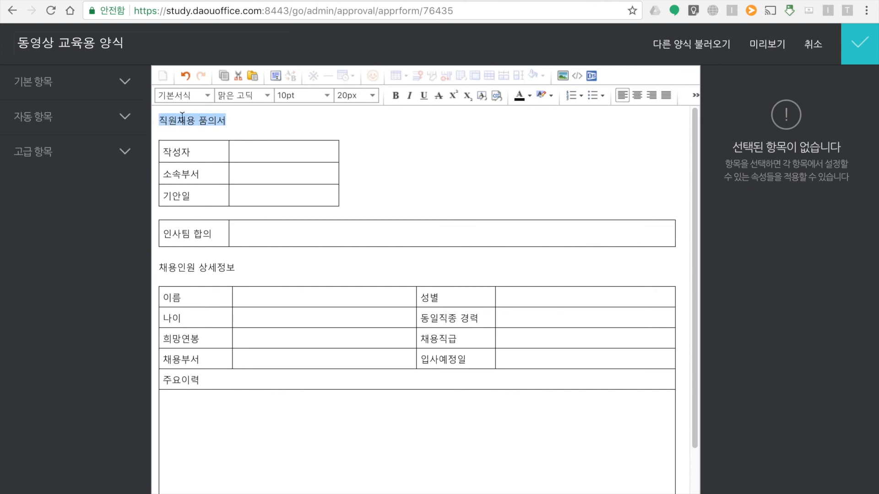
click(360, 95)
click(314, 96)
drag(372, 135, 375, 223)
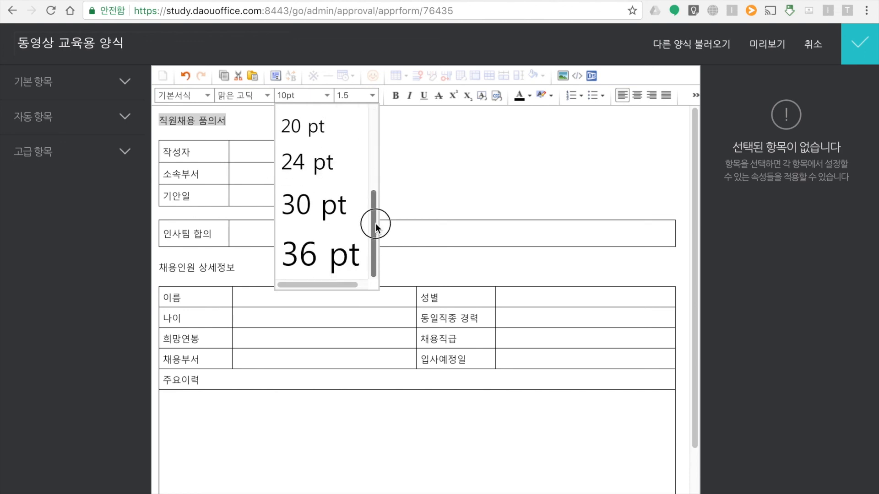
click(314, 205)
click(637, 95)
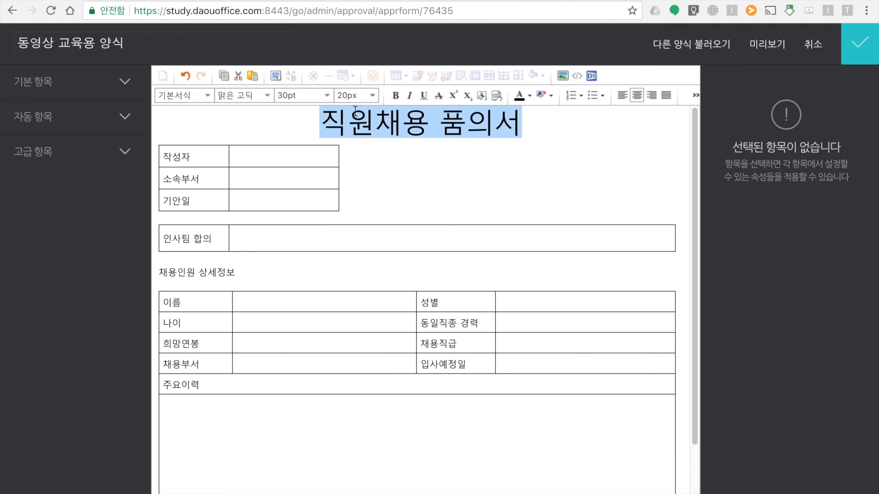
click(370, 94)
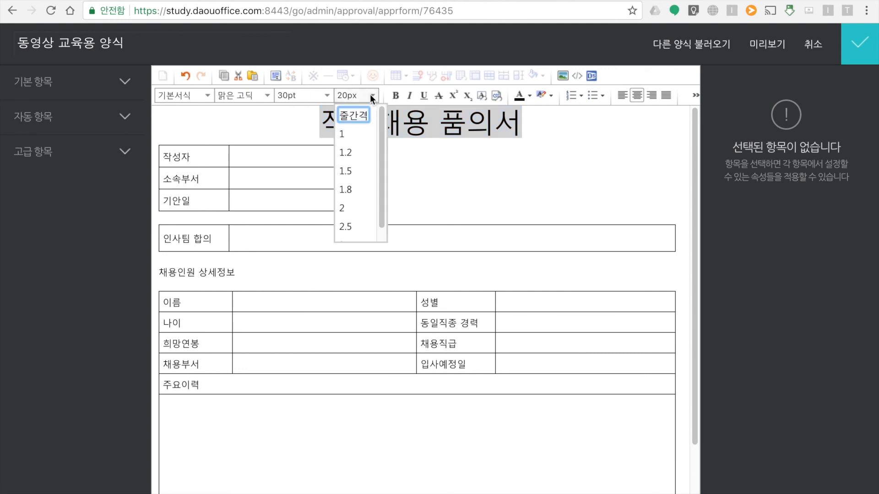
click(356, 190)
click(413, 188)
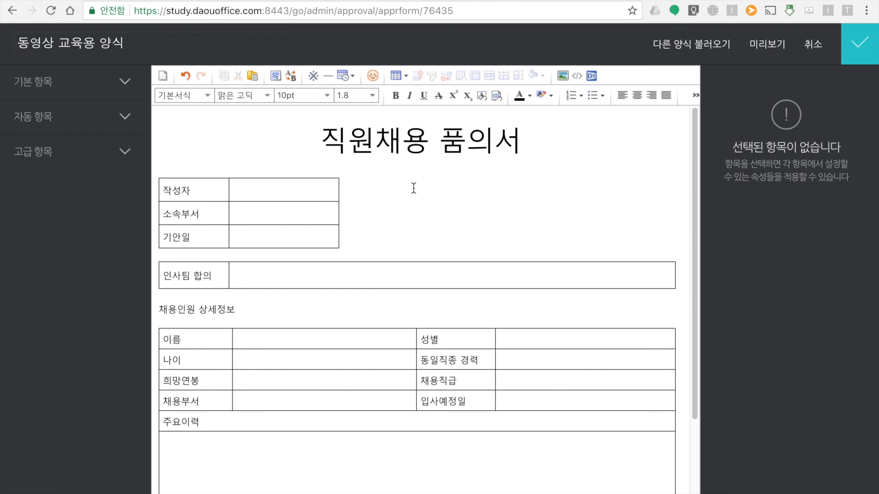
Step: Set the font size of the 채용인원 상세정보 section title to 16 pt
drag(236, 309, 158, 309)
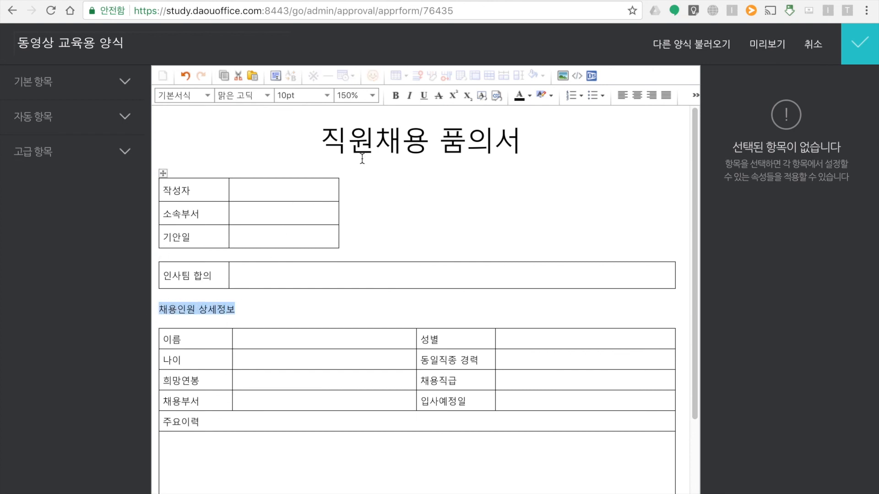
click(327, 95)
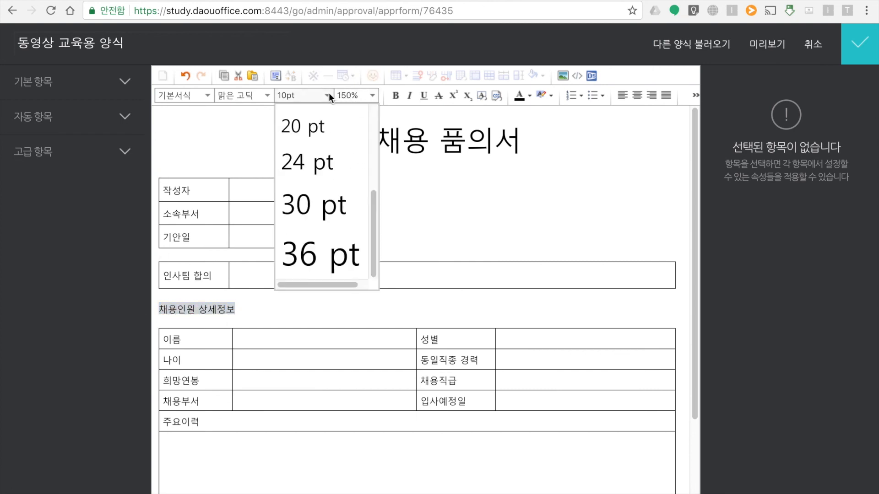
scroll(325, 165, up, 3)
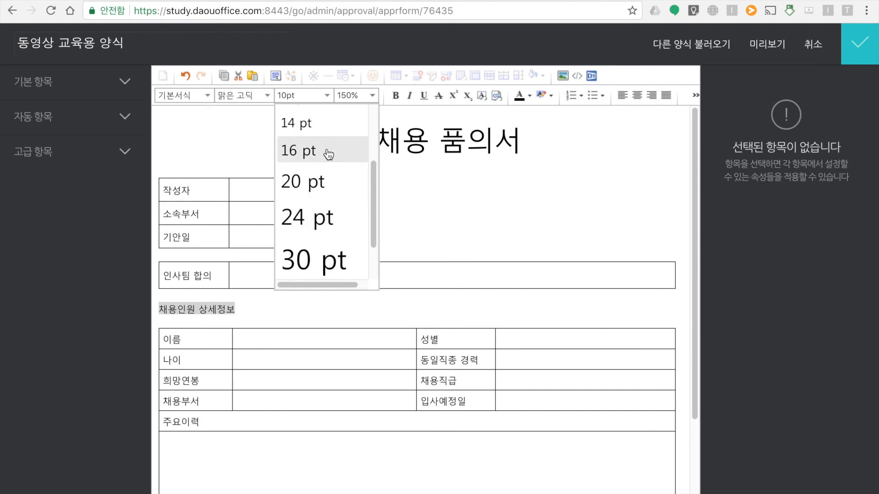
click(328, 151)
click(341, 309)
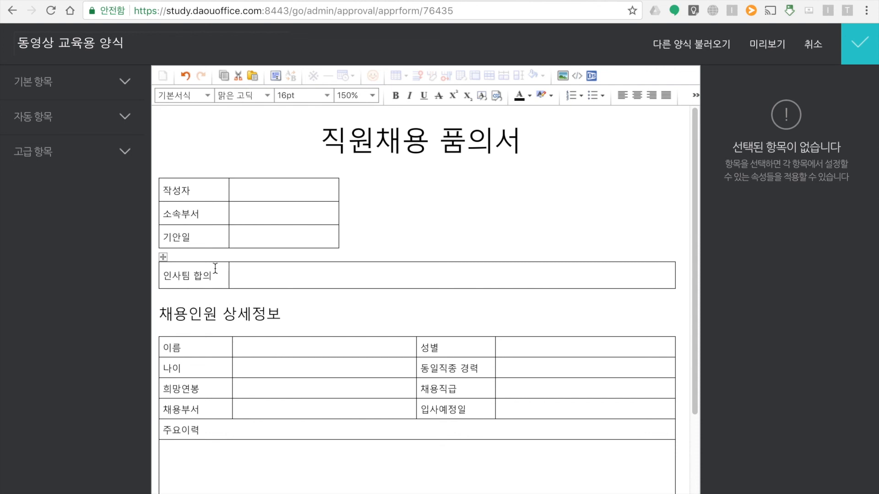
Step: Set the width of the 인사팀 합의 table to 800 px in its table properties
right_click(400, 272)
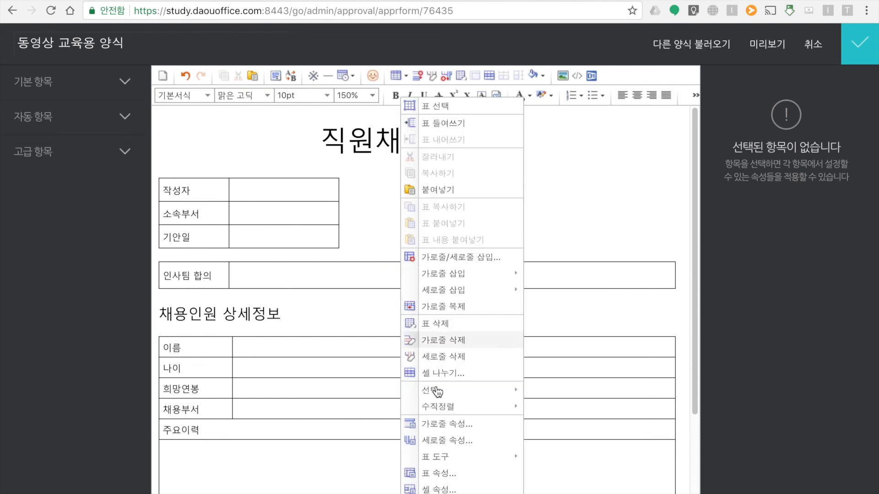
click(438, 474)
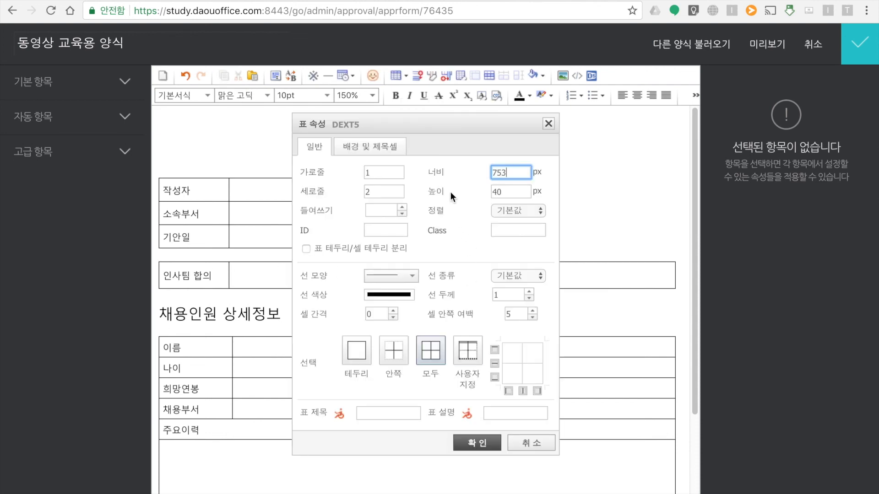
click(502, 172)
double_click(502, 172)
text(800)
click(486, 440)
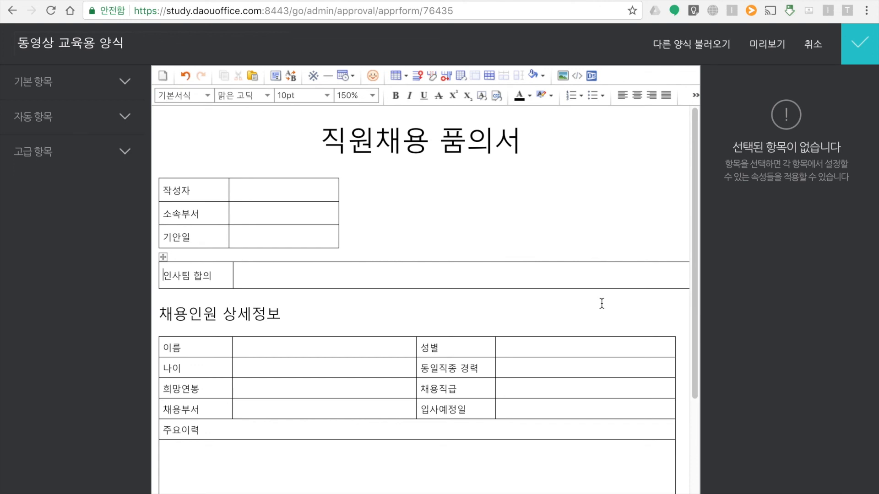
Step: Set the width of the 채용인원 상세정보 table to 800 px in its table properties and check its extent
scroll(601, 304, down, 2)
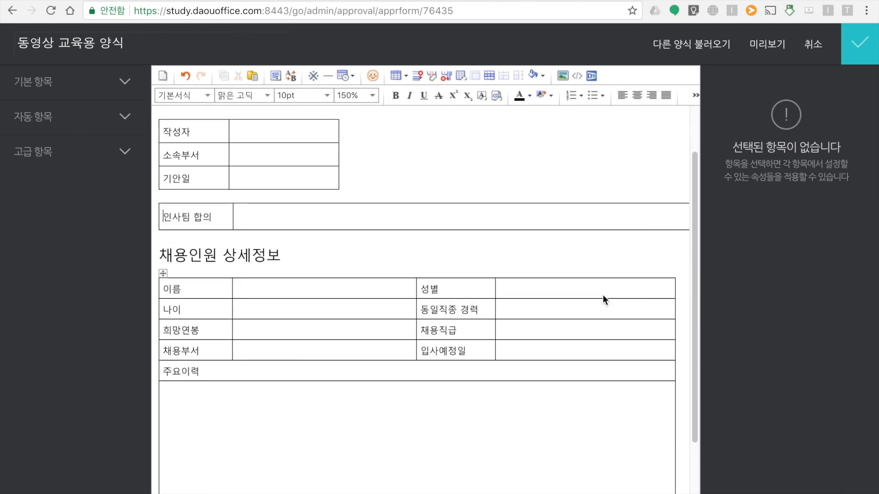
right_click(380, 289)
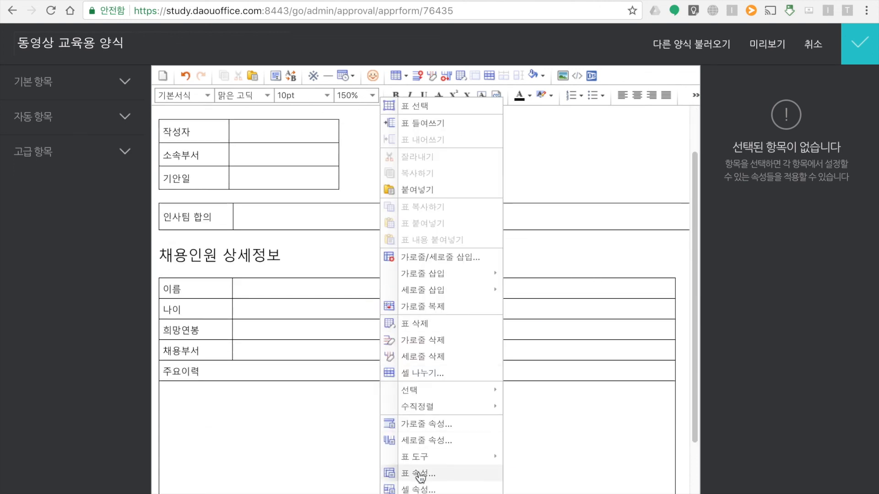
click(420, 475)
text(800)
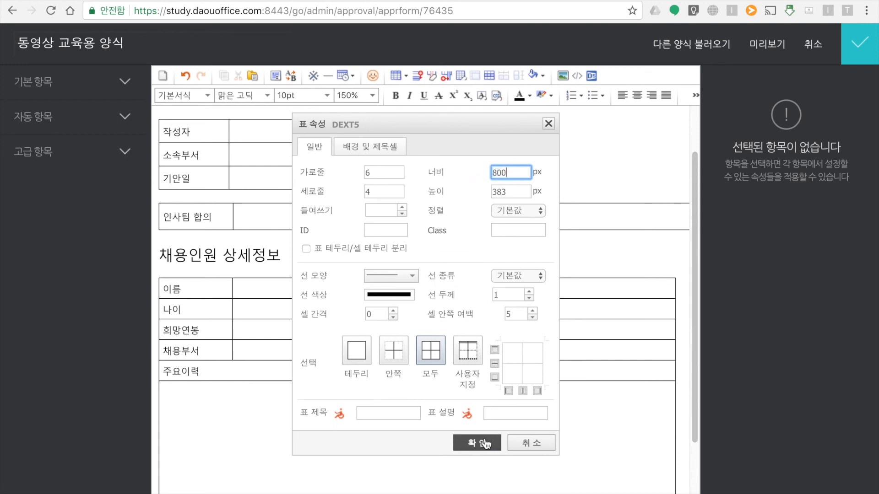
click(485, 443)
scroll(585, 489, right, 1)
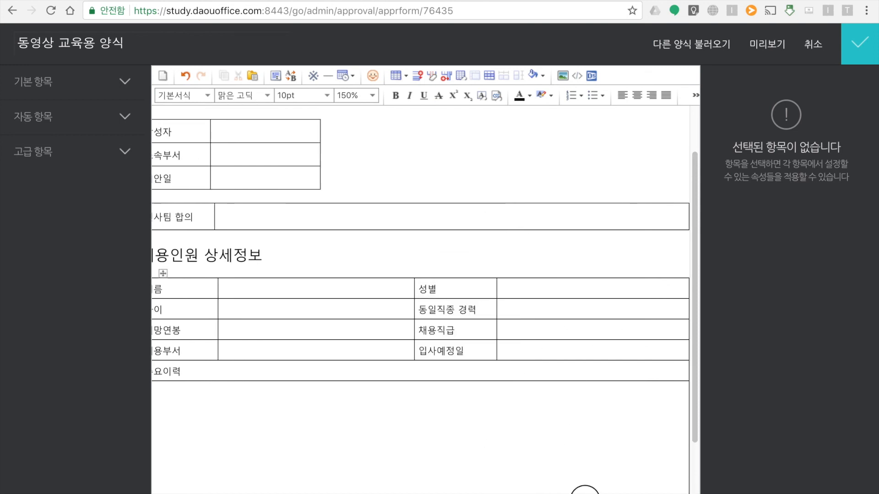
scroll(526, 490, left, 1)
scroll(494, 360, up, 2)
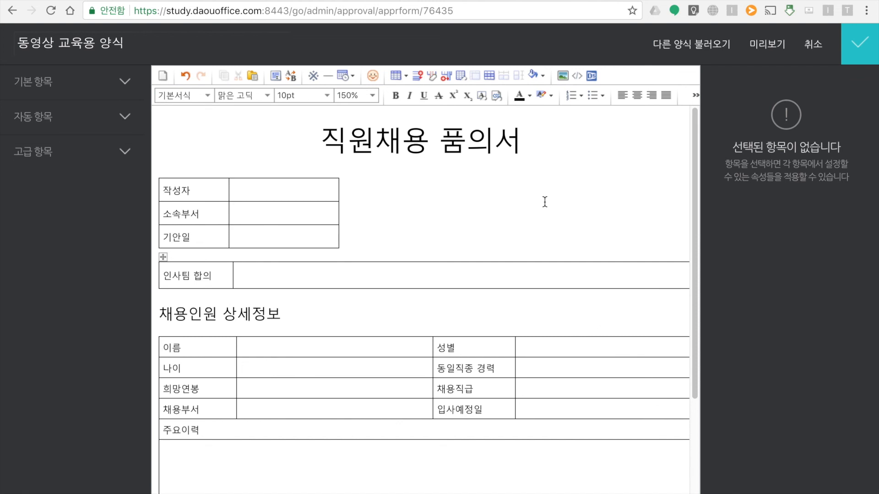
Step: Insert the automatic fields 기안자, 기안부서 and 기안일 in the cells beside 작성자, 소속부서 and 기안일
click(281, 233)
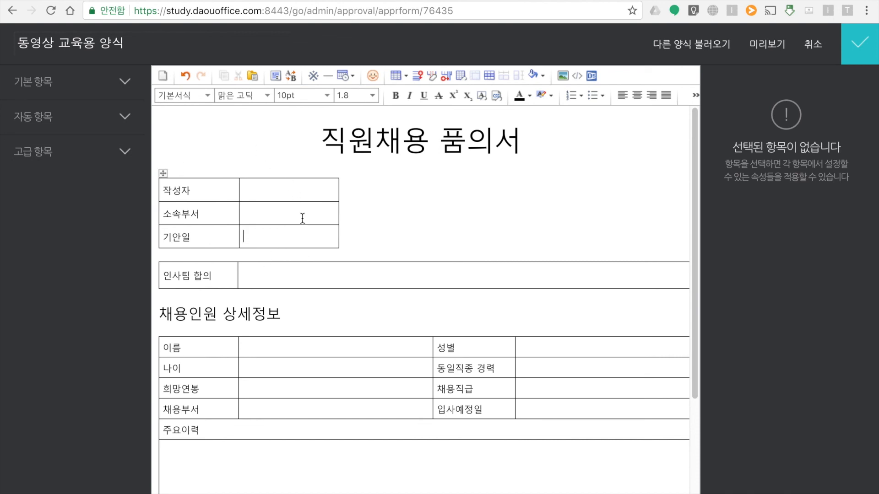
click(264, 193)
click(125, 118)
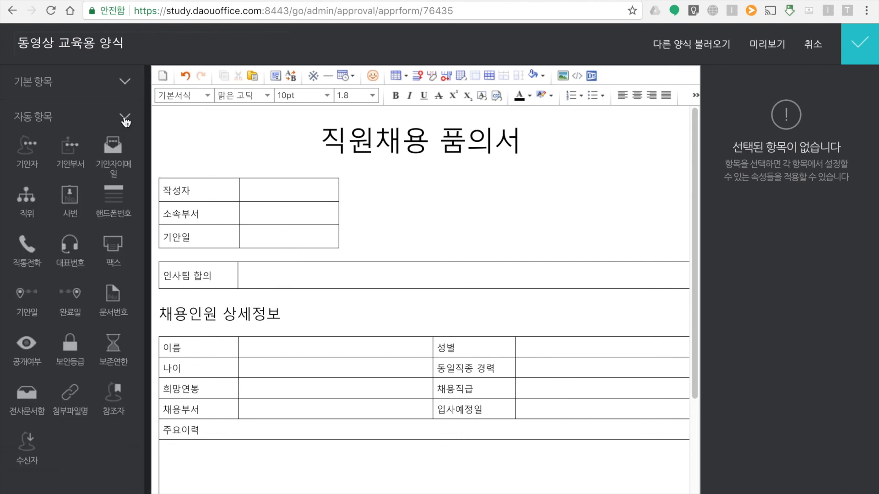
click(265, 193)
click(27, 146)
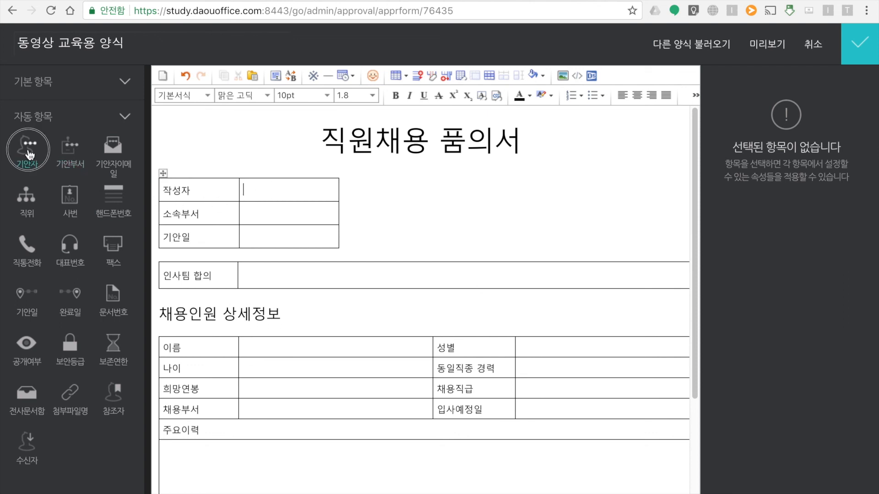
mouse_move(276, 199)
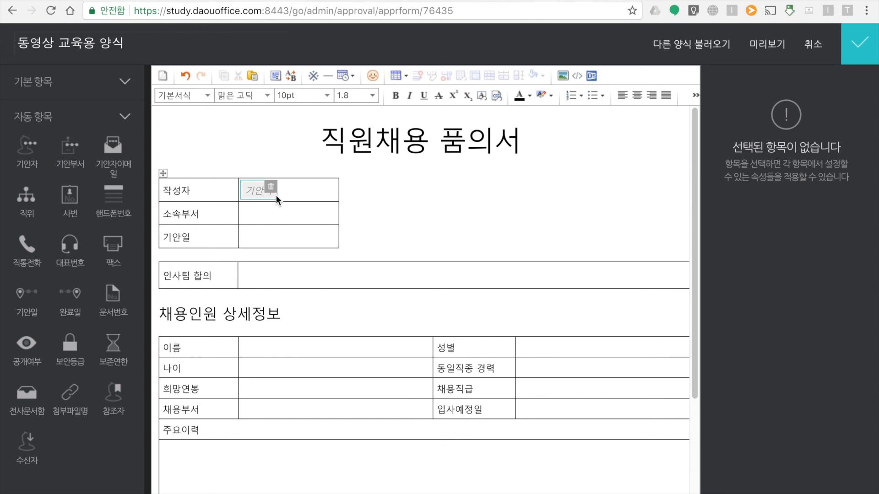
click(276, 214)
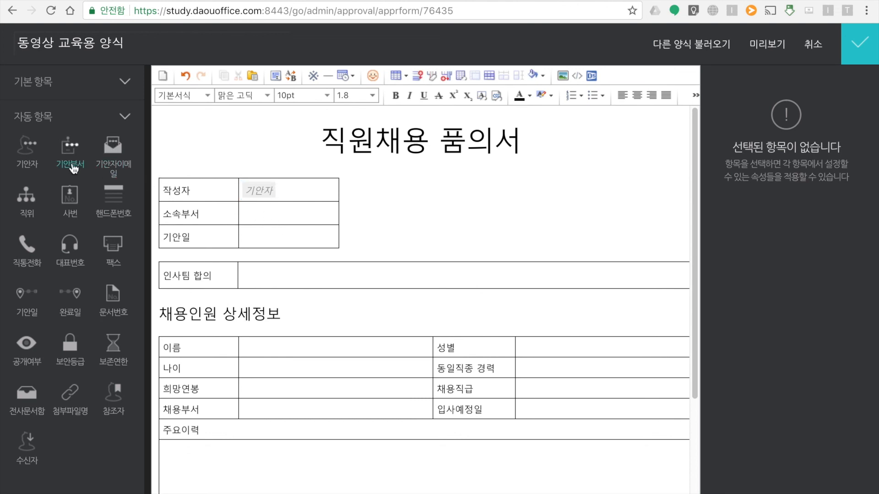
click(68, 161)
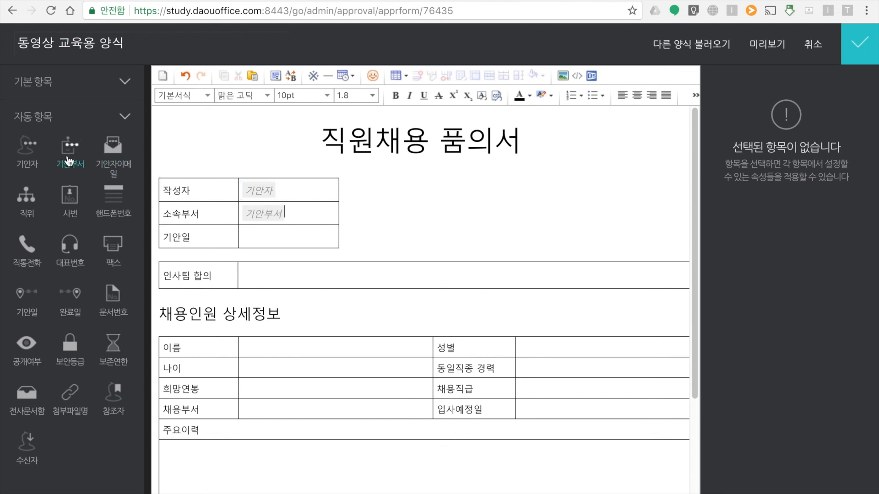
click(261, 236)
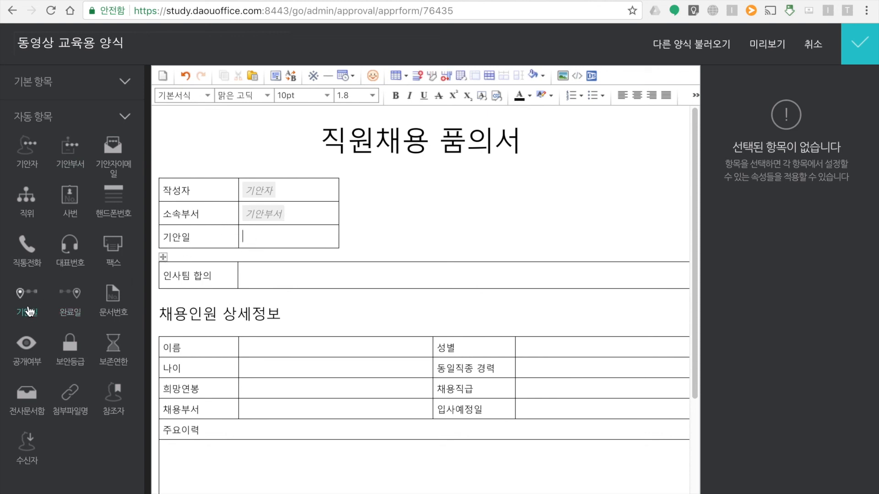
click(28, 294)
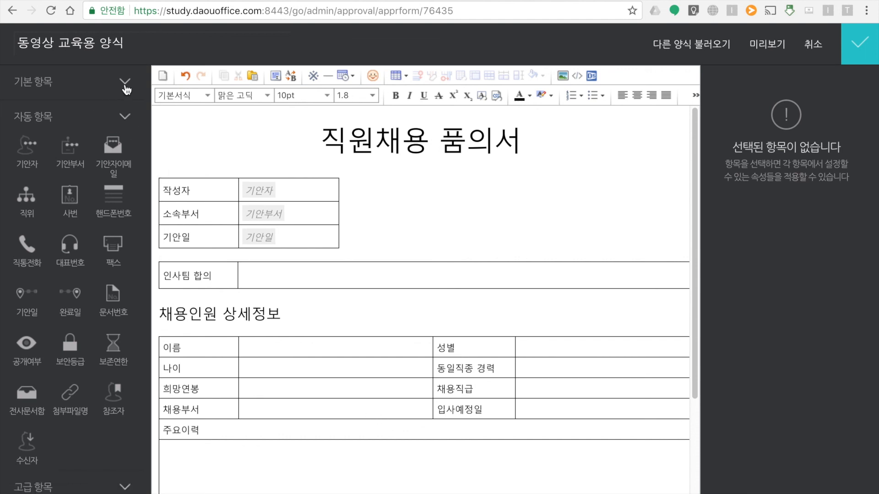
Step: Insert a basic text field (텍스트) in the cell beside 이름
click(125, 82)
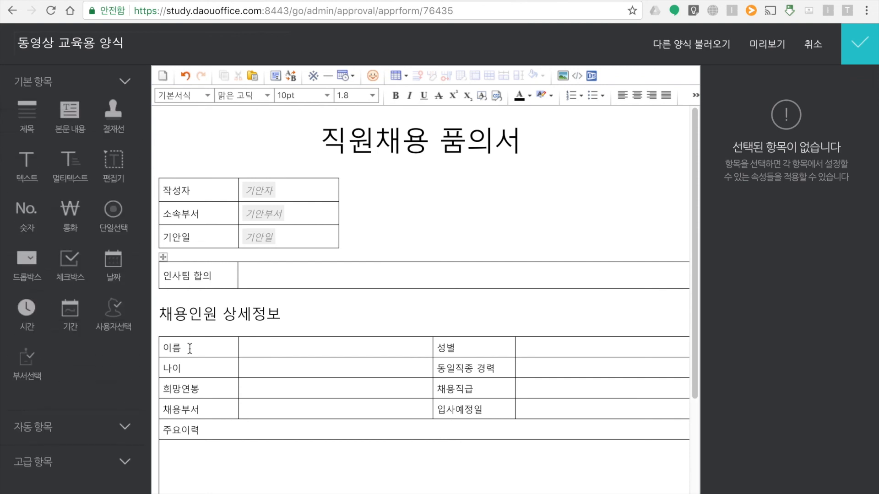
click(263, 349)
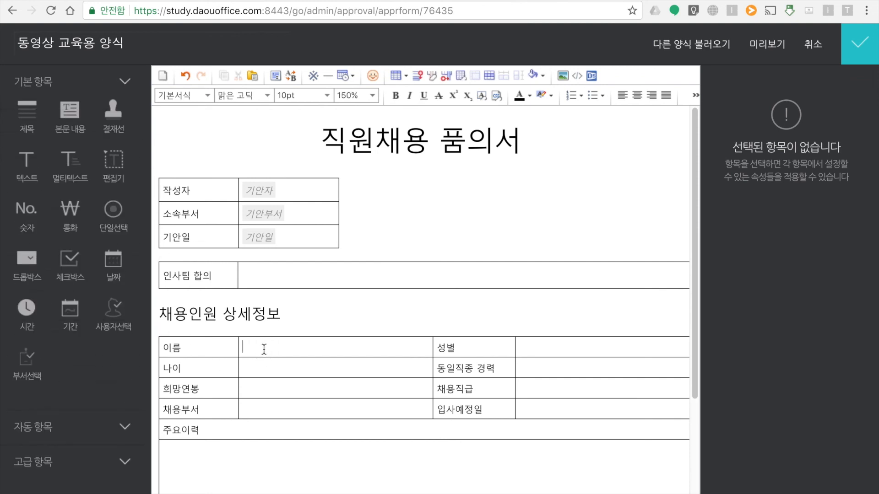
click(27, 168)
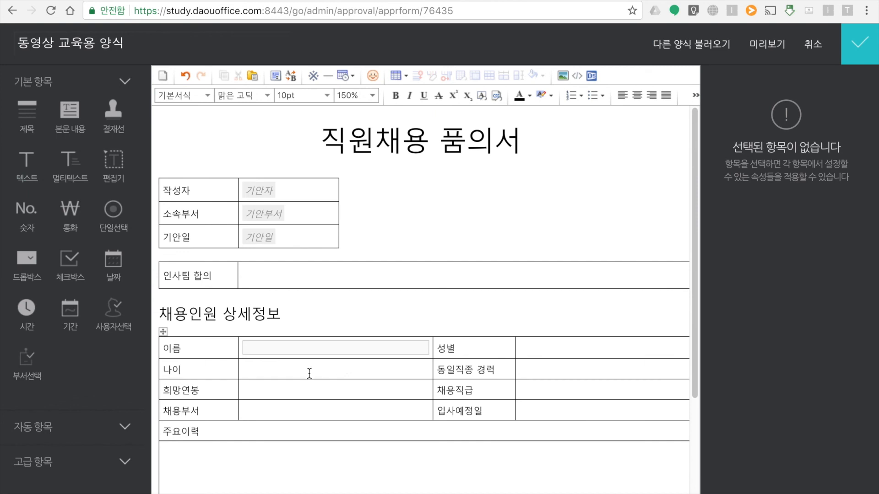
Step: Insert a number field (숫자) beside 나이, followed by the unit 세
click(269, 368)
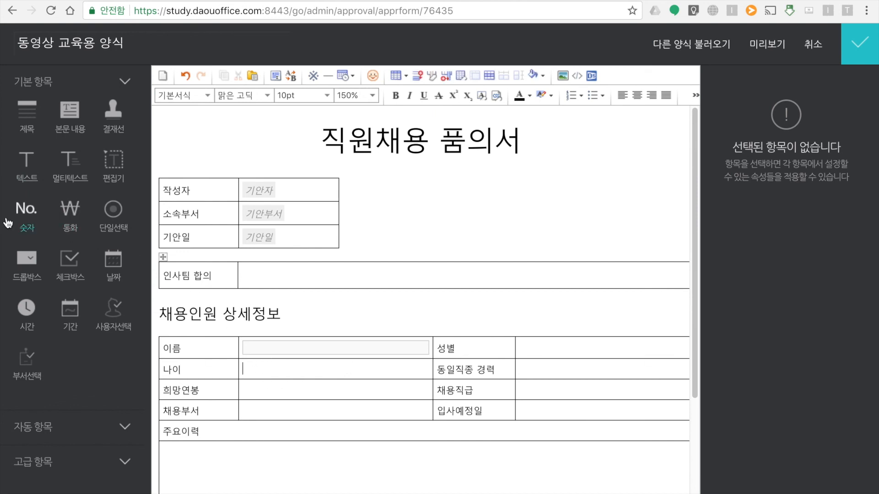
click(21, 211)
text(ㄴ)
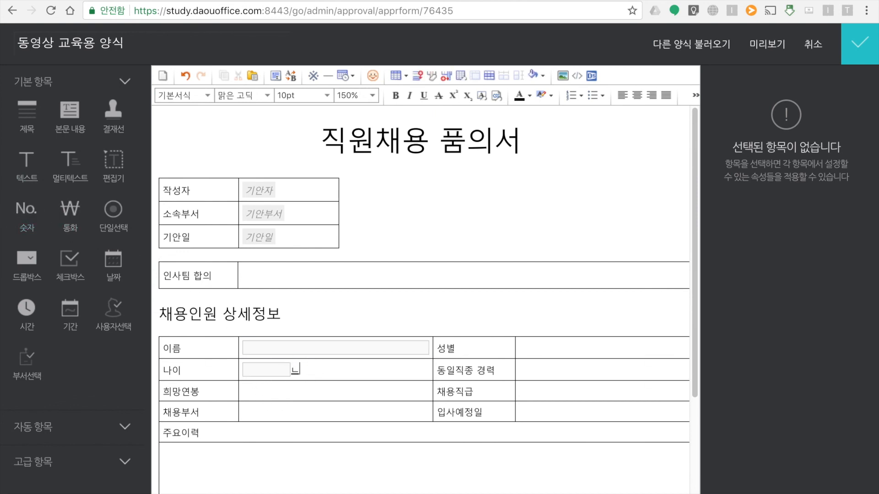
key(BackSpace)
text(세)
Step: Insert a currency field (통화) followed by 원 beside 희망연봉, and a text field beside 채용부서
click(298, 388)
click(70, 210)
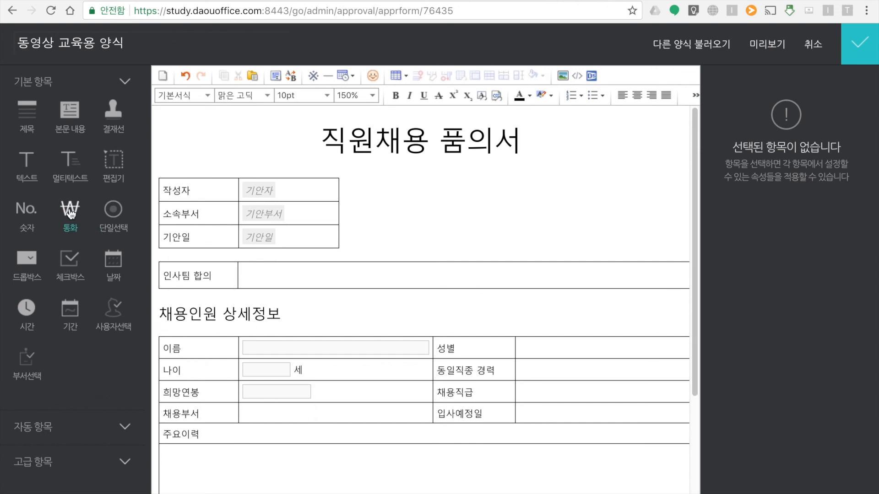
text(원)
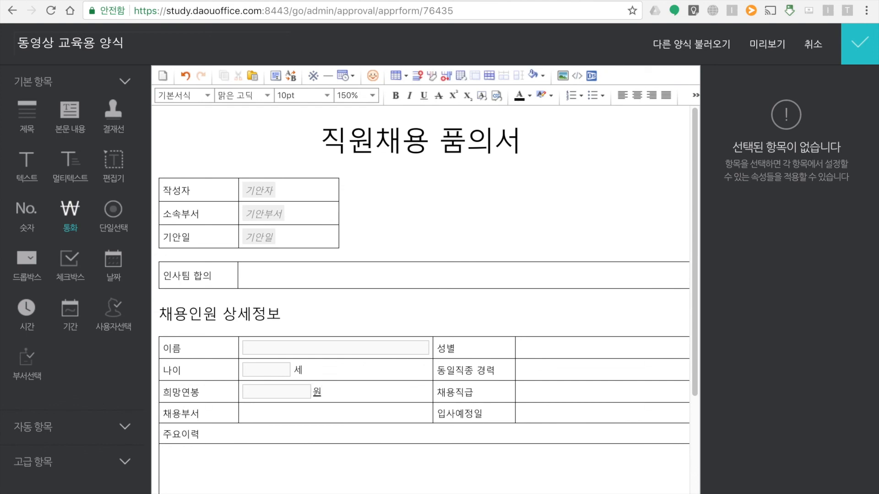
click(254, 415)
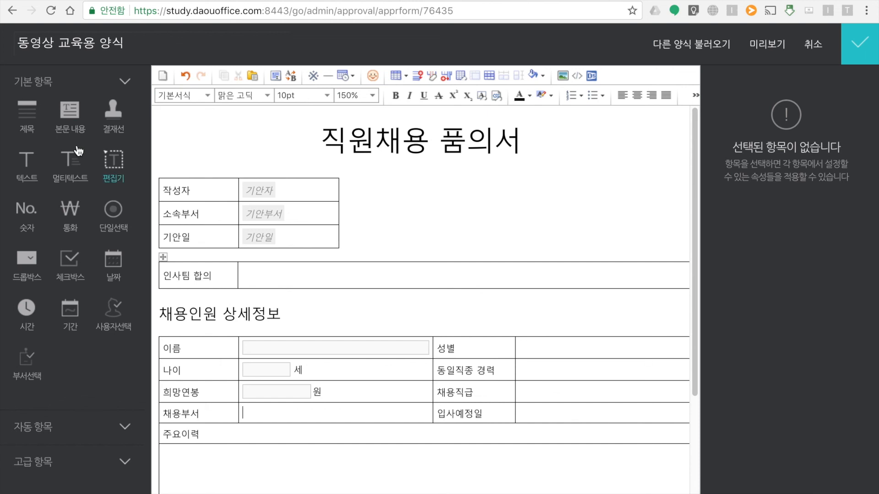
click(26, 162)
Step: Insert a single-choice field (단일선택) beside 성별 and name its two options 남 and 여
click(568, 347)
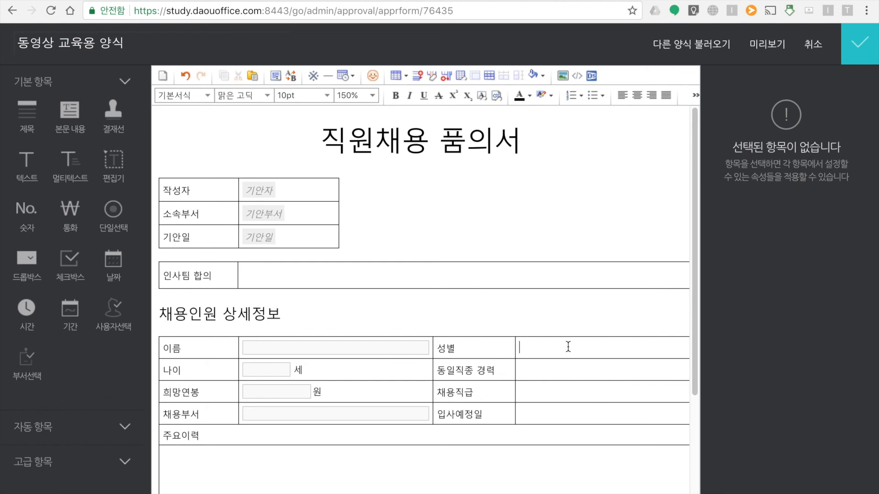
click(114, 211)
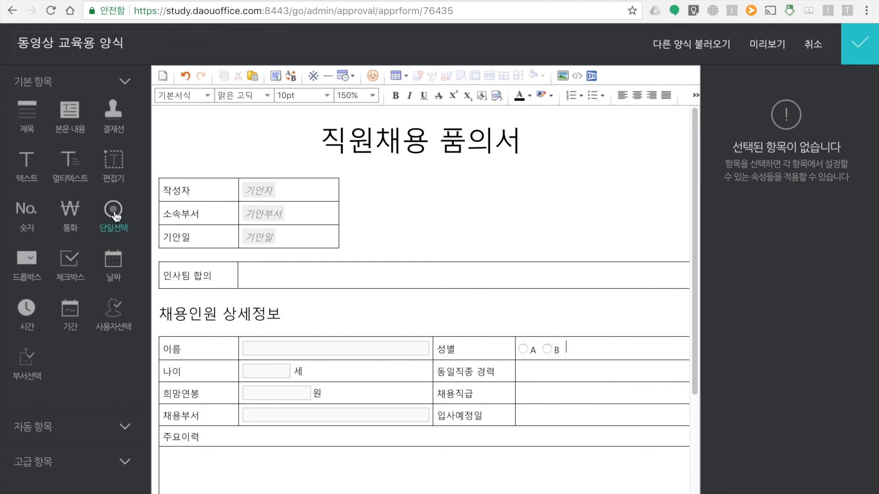
mouse_move(535, 352)
click(543, 353)
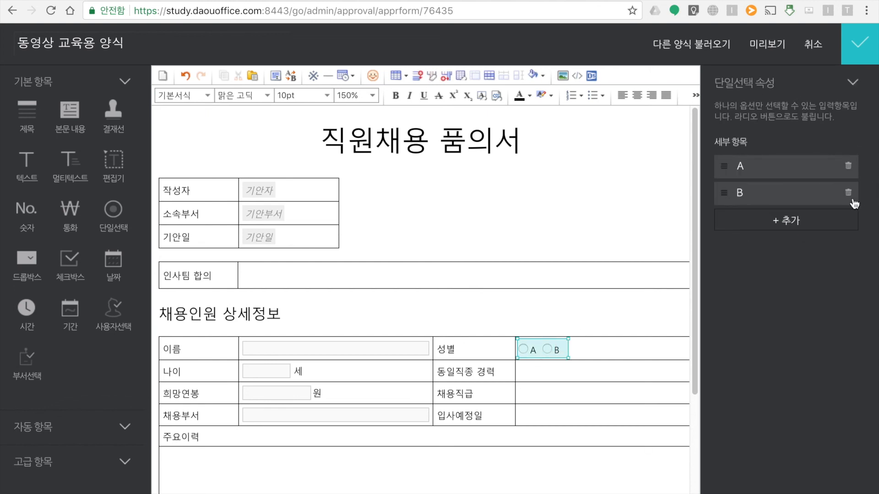
click(761, 164)
key(BackSpace)
text(남)
key(Tab)
text(여)
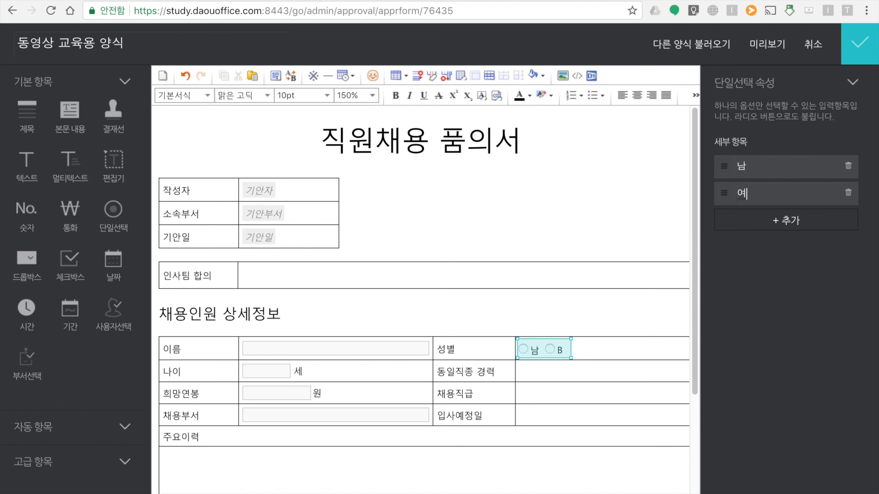
click(822, 353)
Step: Insert a text field beside 동일직종 경력 and a dropdown (드롭박스) beside 채용직급
click(549, 370)
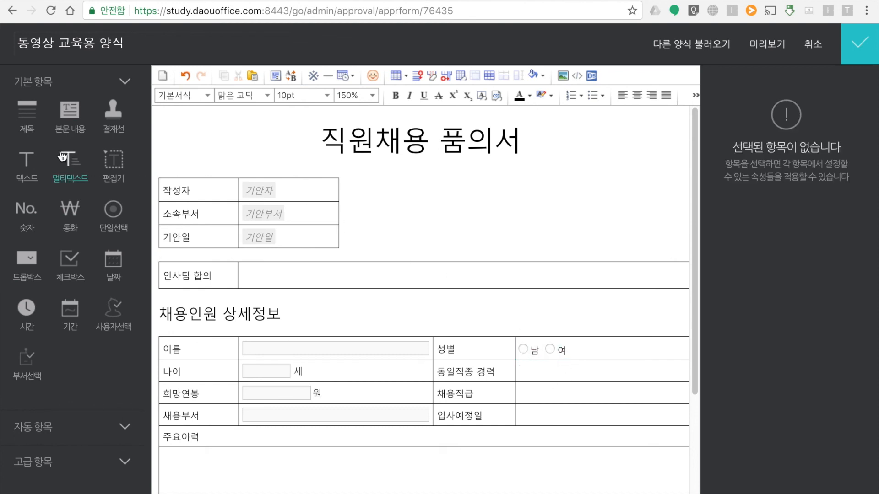
click(31, 171)
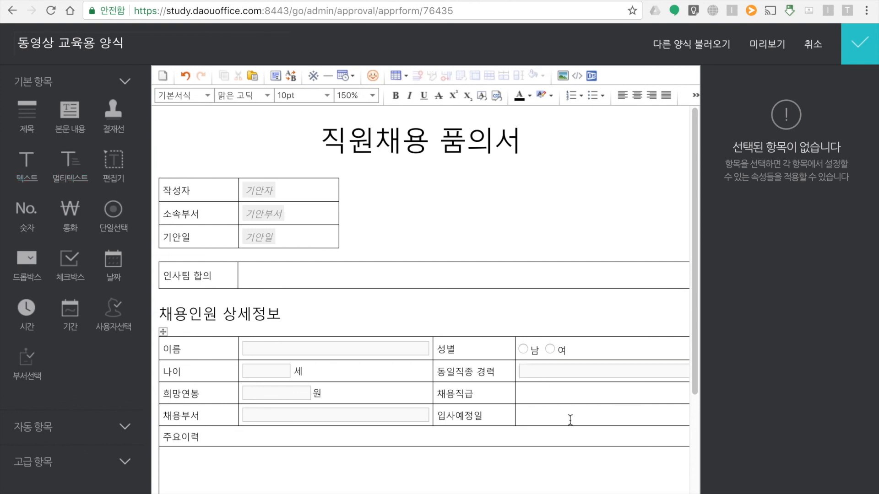
click(571, 393)
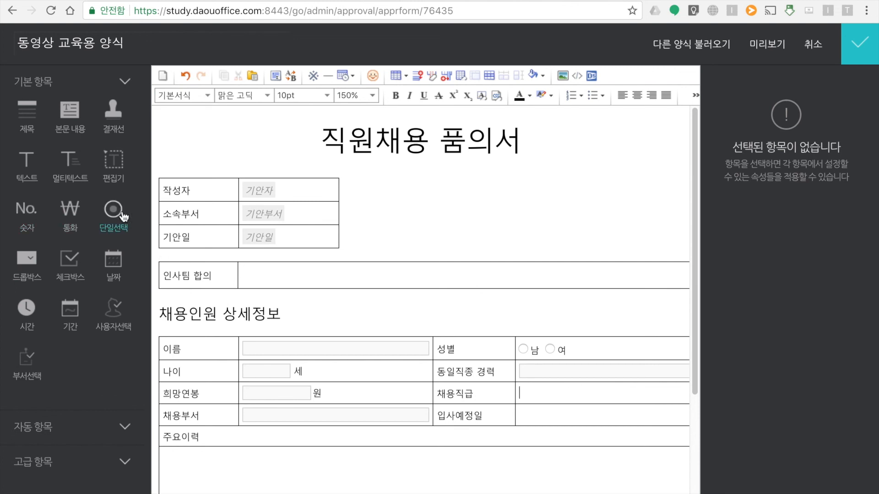
click(28, 261)
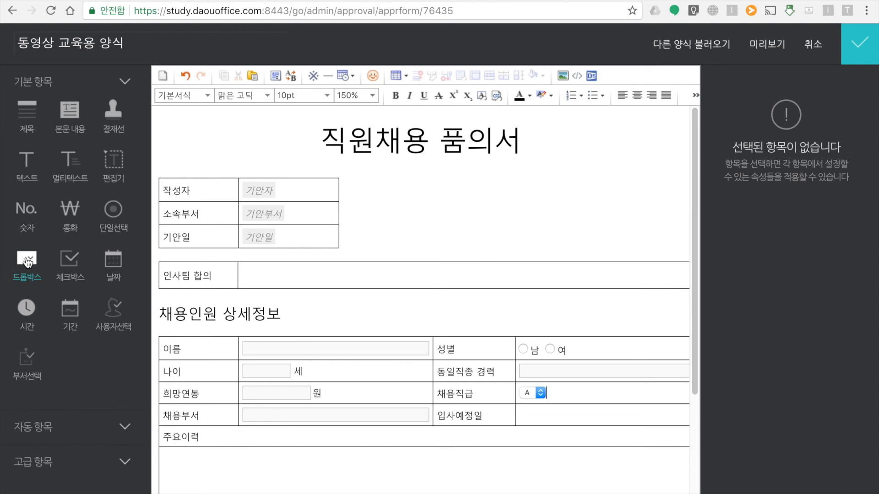
Step: Rename the two options of the 채용직급 dropdown to 사원 and 대리
click(528, 393)
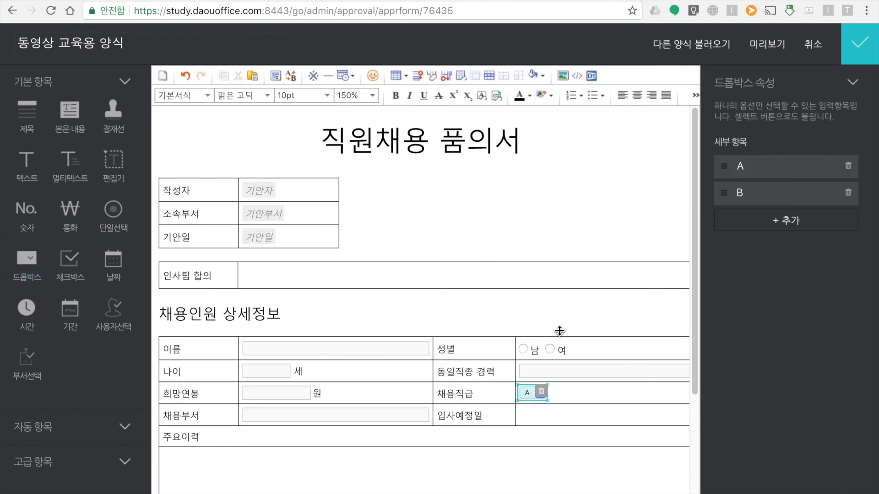
click(778, 168)
drag(746, 168, 736, 170)
text(사원)
key(Tab)
text(대리)
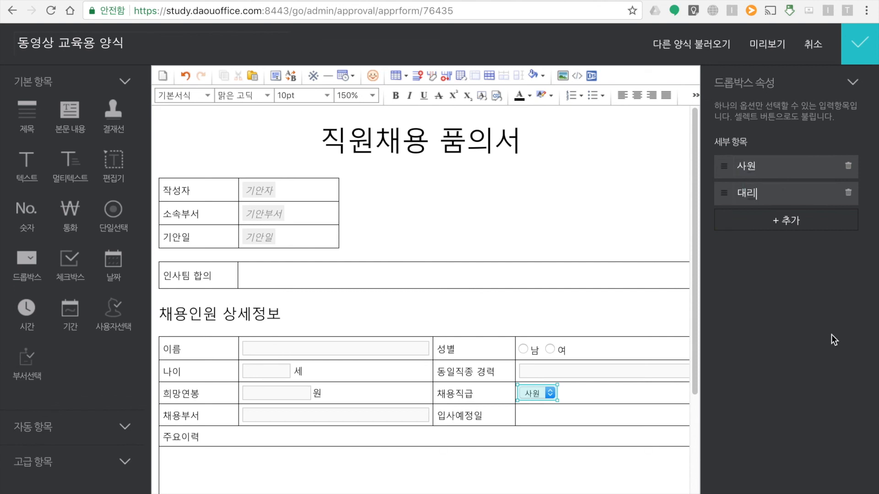
Step: Add three more options to the 채용직급 dropdown: 과장, 차장 and 부장
click(799, 222)
click(800, 247)
click(800, 274)
click(766, 225)
text(과장)
key(Tab)
text(차장)
key(Tab)
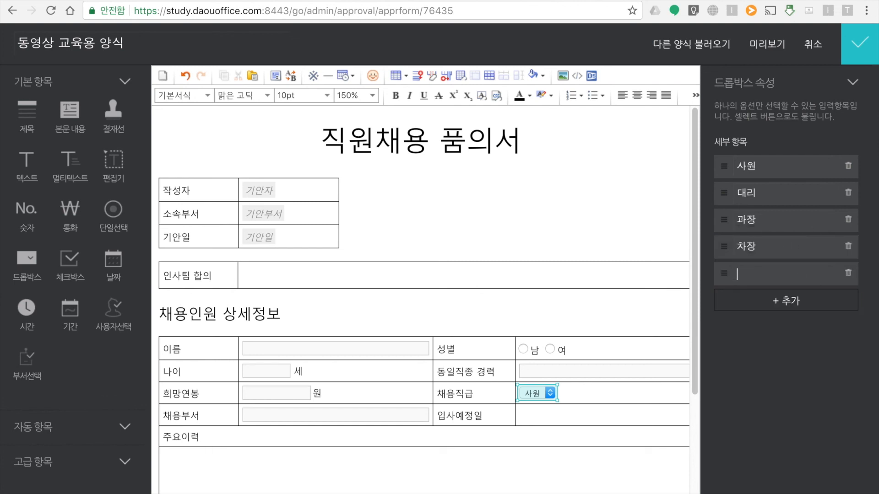
text(부장)
mouse_move(723, 273)
mouse_down()
mouse_move(724, 185)
mouse_move(722, 277)
mouse_up()
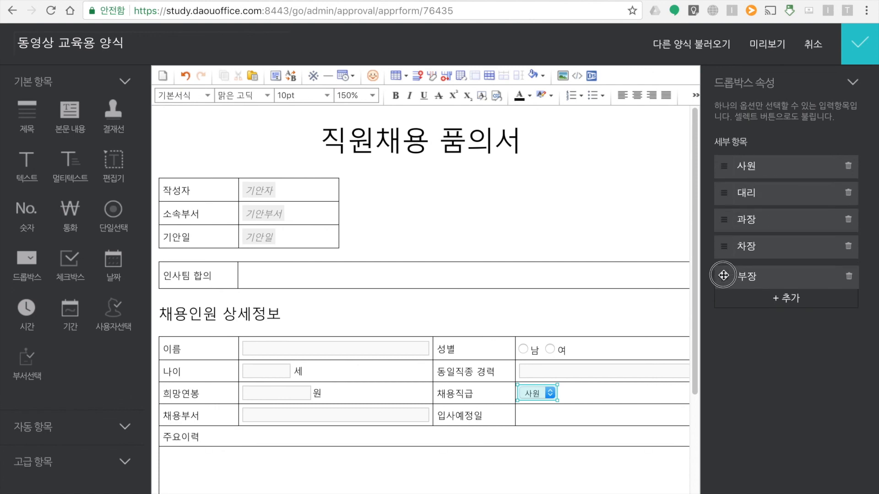
Step: Insert a date field (날짜) beside 입사예정일 and an editor field (편집기) in the large cell under 주요이력
mouse_move(551, 394)
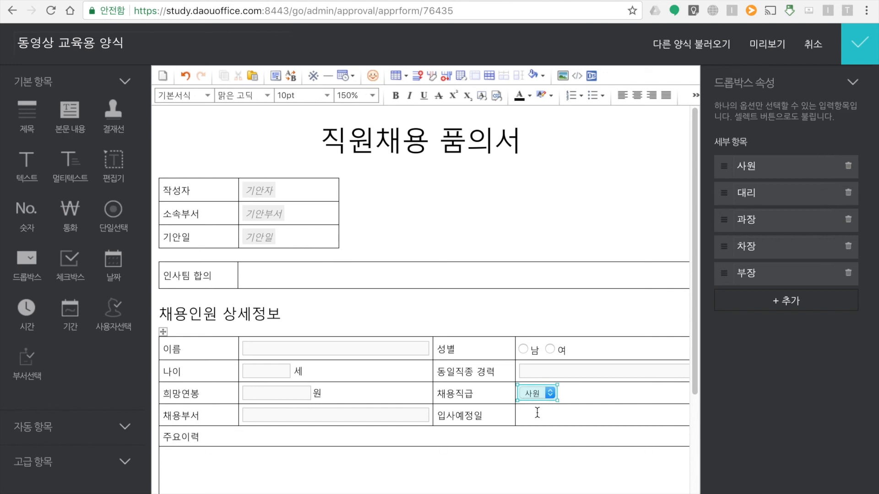
click(537, 413)
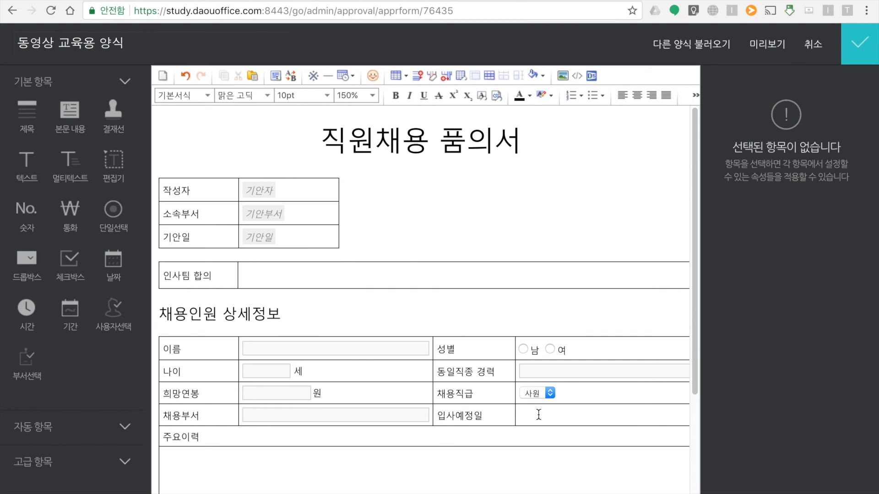
click(116, 264)
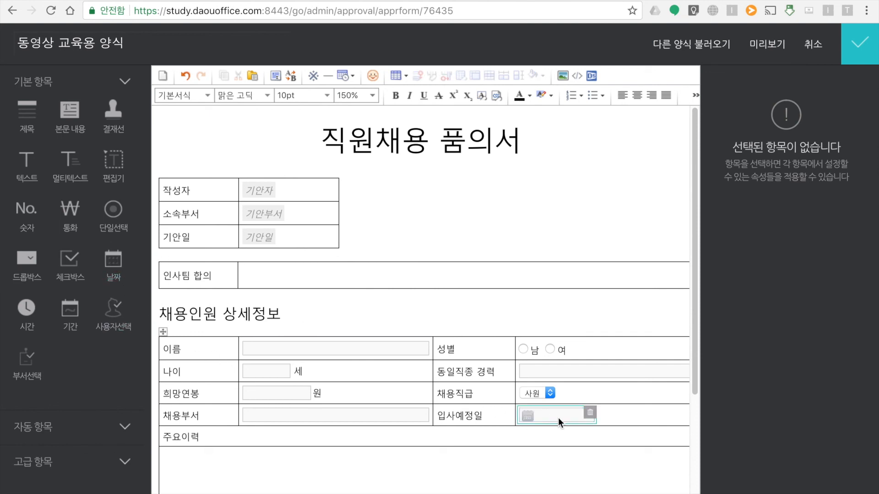
scroll(279, 349, down, 3)
click(279, 353)
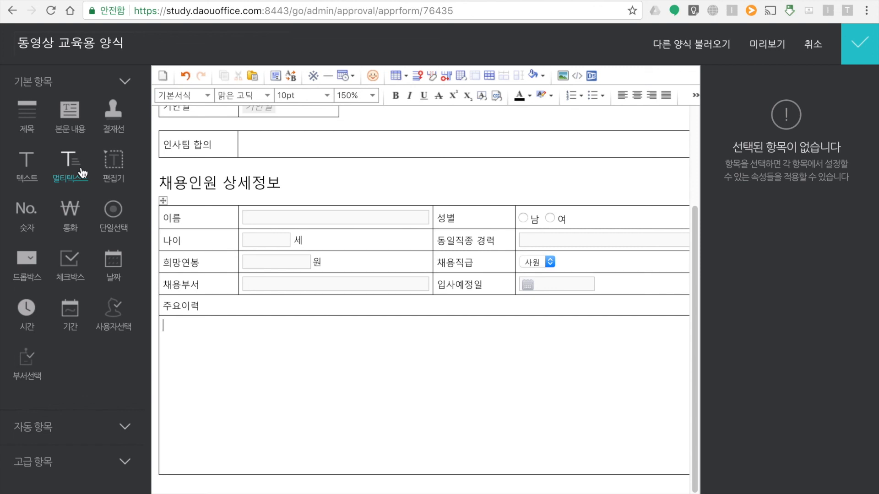
click(121, 171)
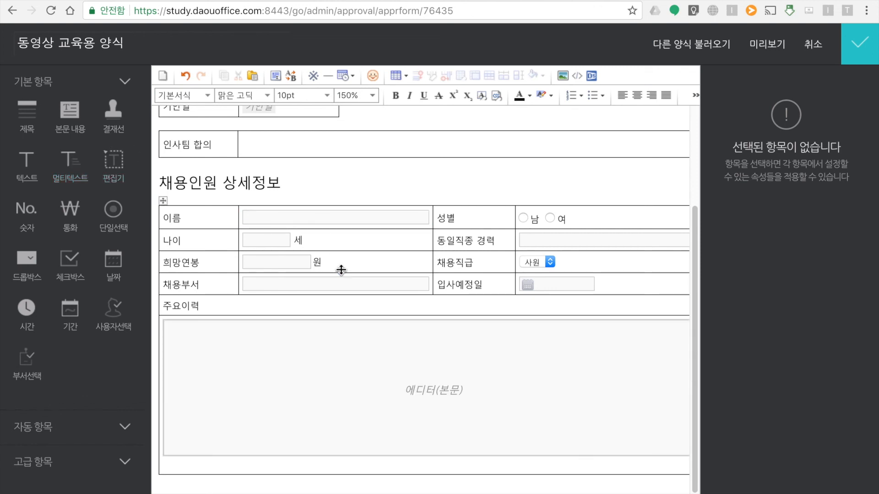
Step: Try to remove the text field beside 이름 and undo its deletion
scroll(346, 259, up, 3)
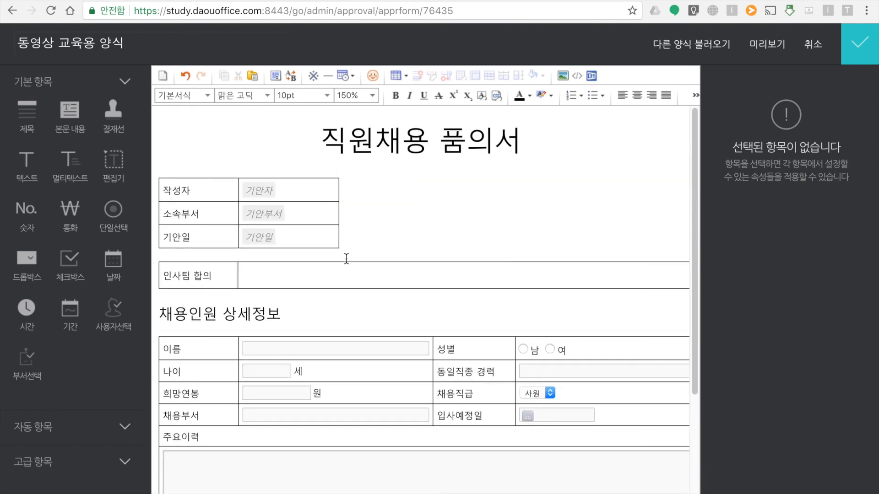
scroll(347, 259, down, 2)
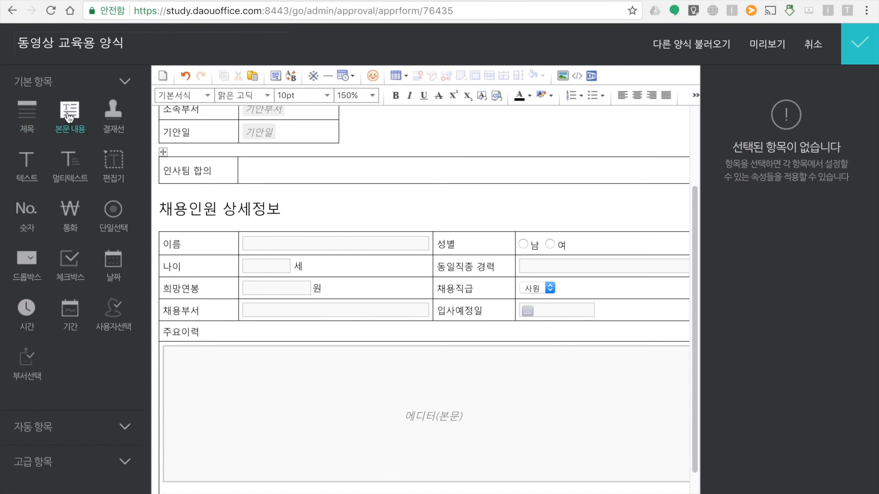
scroll(386, 216, up, 2)
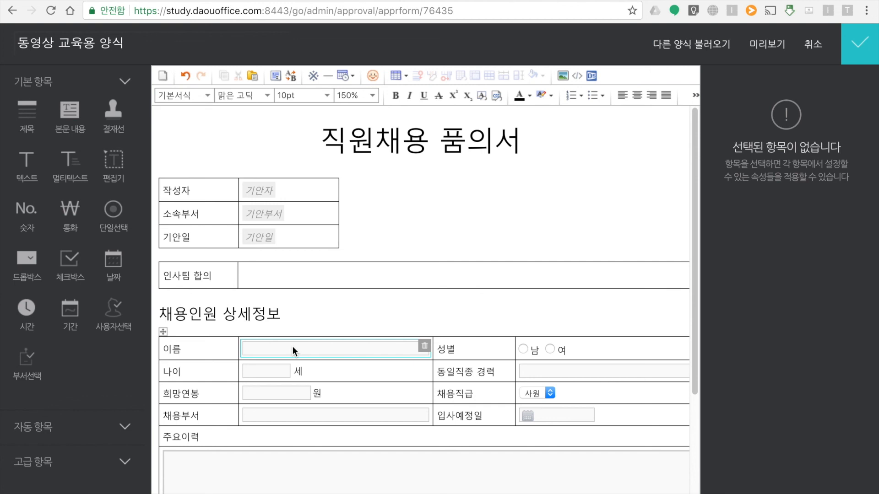
click(424, 347)
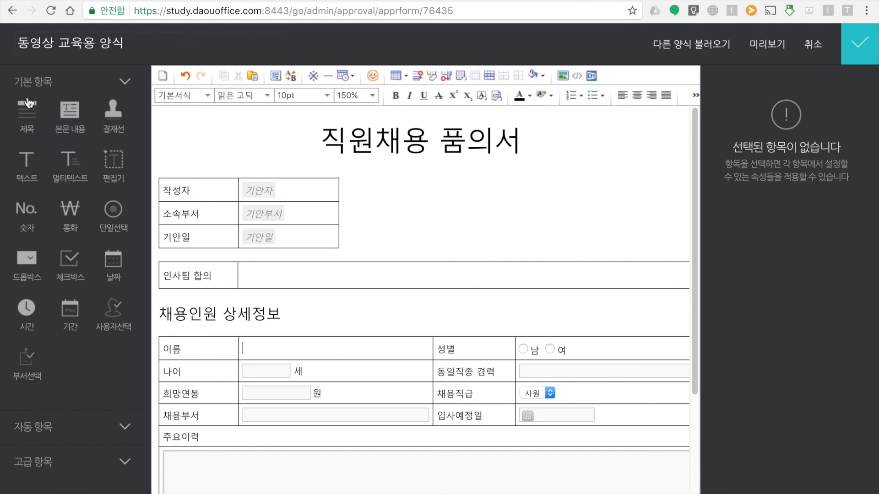
key(ctrl+z)
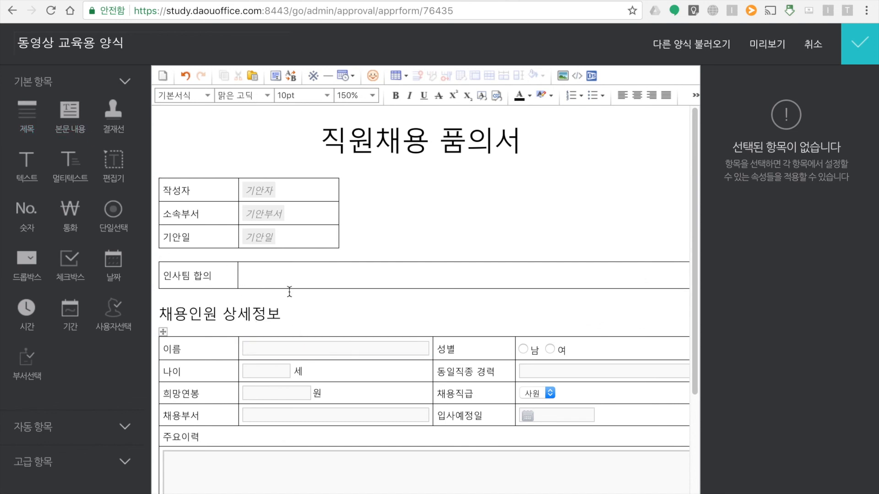
scroll(403, 362, down, 1)
scroll(401, 355, down, 3)
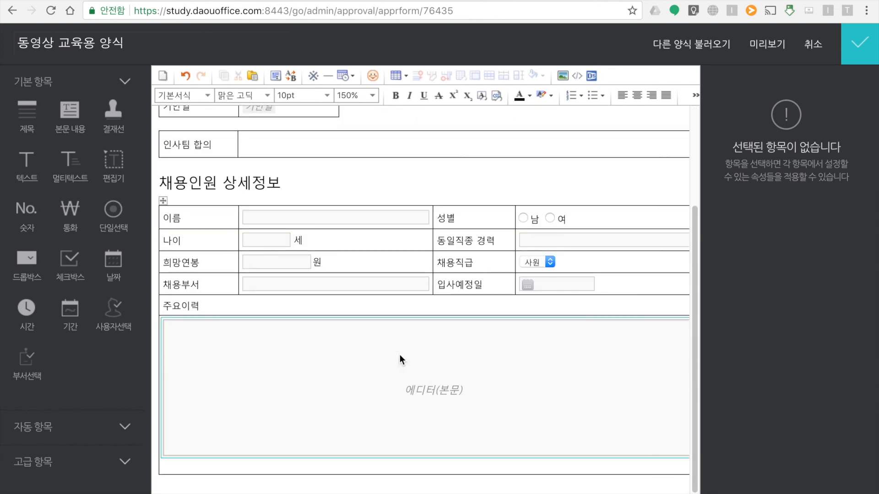
scroll(400, 355, up, 3)
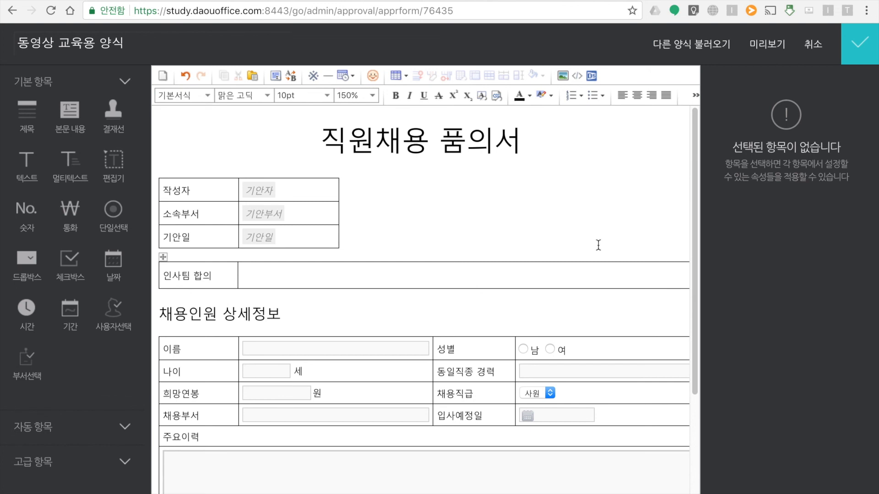
Step: Try placing an approval line block (결재선) directly below the 작성자 table and remove it again
click(549, 210)
click(538, 218)
click(557, 203)
click(298, 155)
click(556, 152)
click(590, 201)
click(618, 203)
click(113, 110)
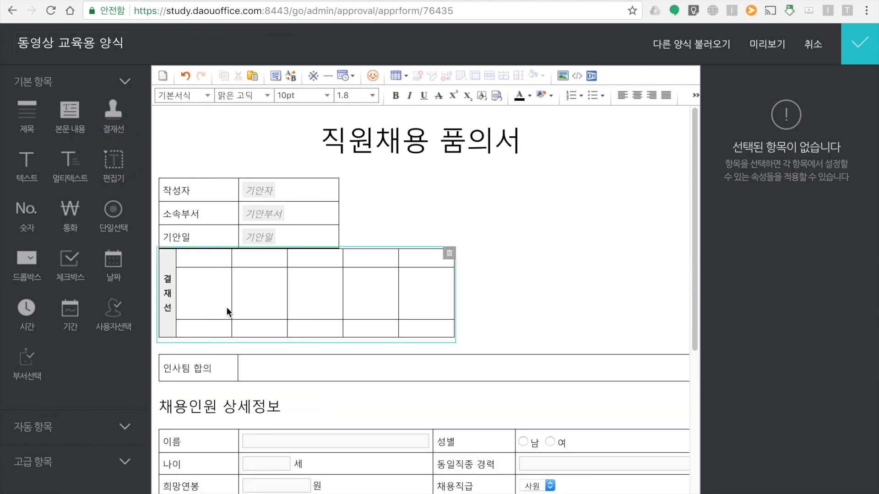
click(450, 253)
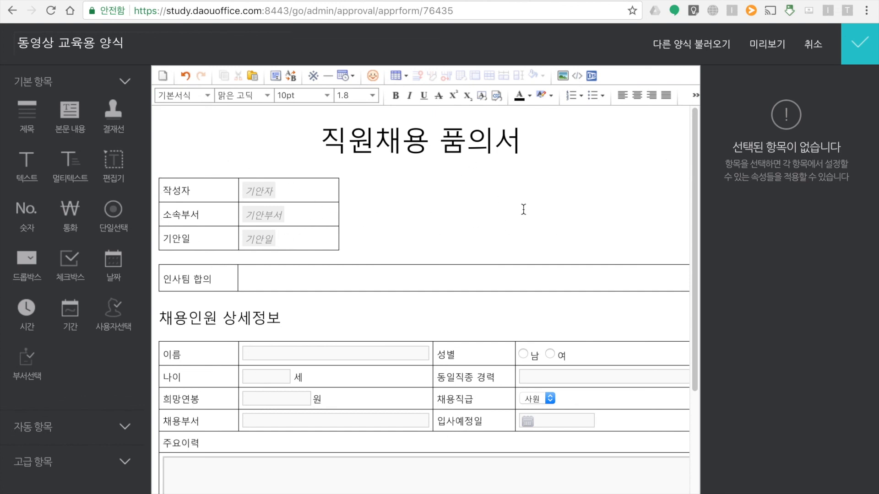
Step: Add blank lines below the 직원채용 품의서 title and insert two approval line blocks (결재선) there
click(216, 168)
key(Return)
key(Return)
key(Return)
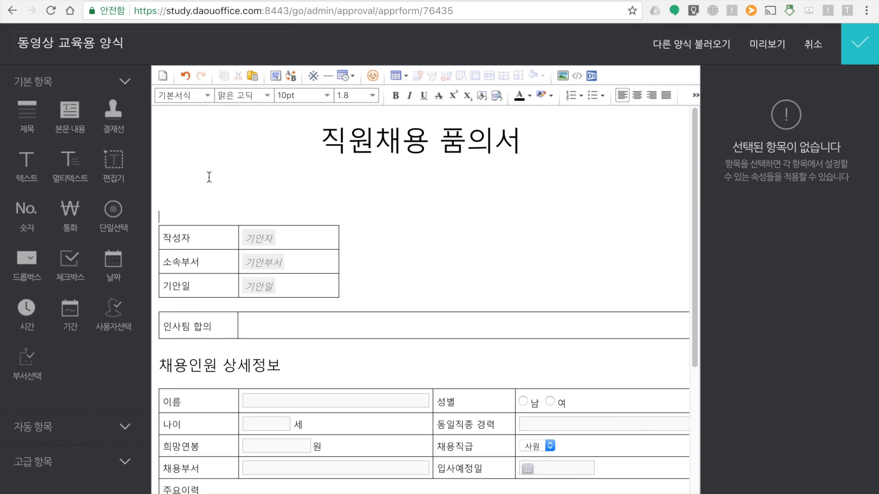
click(110, 120)
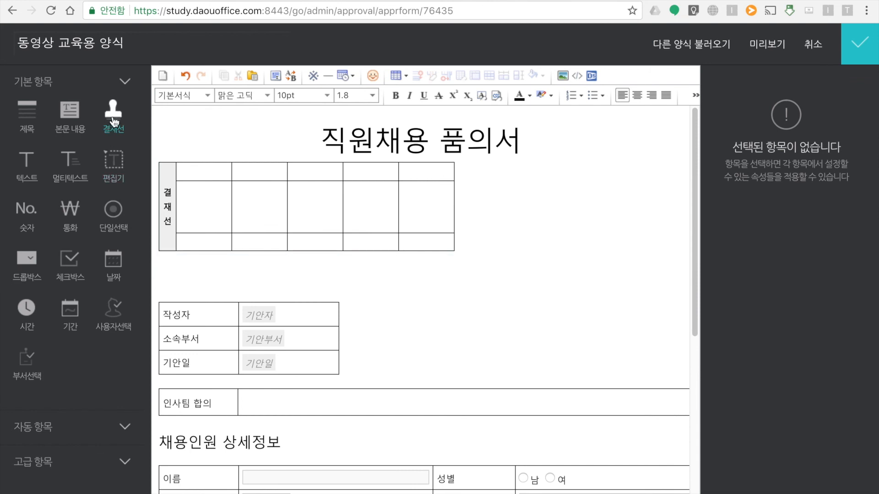
click(113, 119)
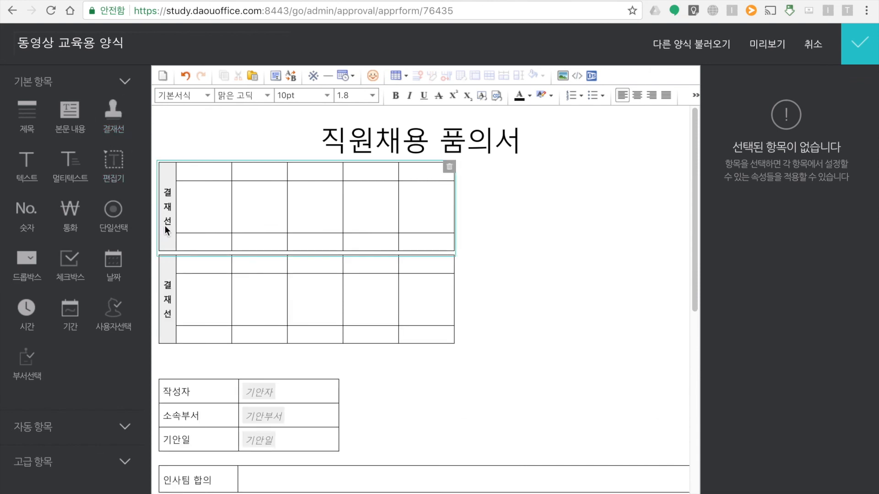
Step: Name the first approval line 신청 and set its maximum number of approvers (최대 결재자) to 1
click(197, 224)
drag(773, 199, 715, 199)
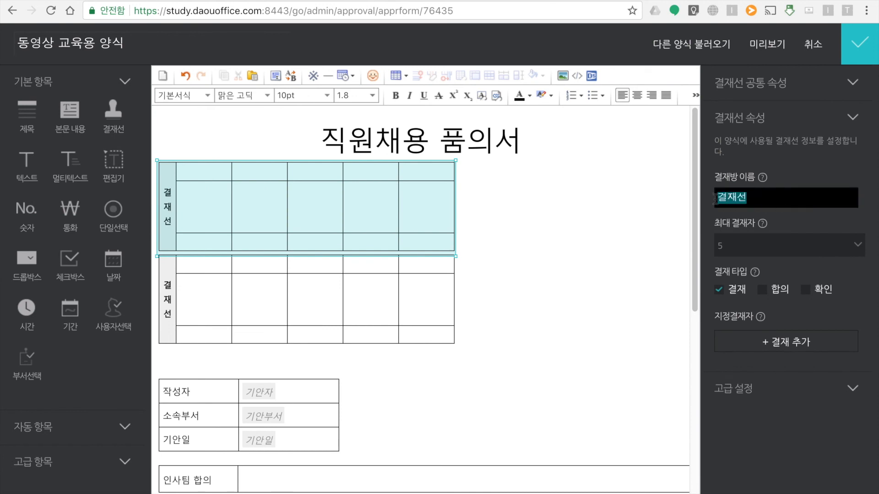
text(시)
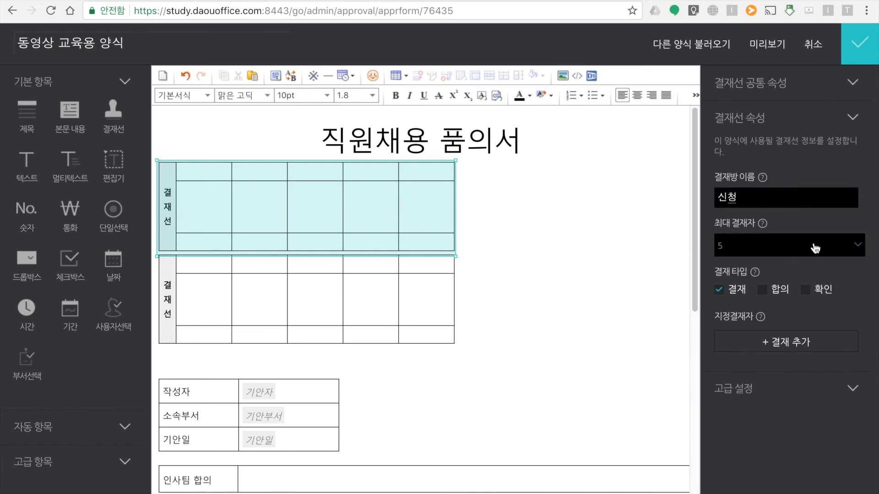
click(796, 250)
click(724, 262)
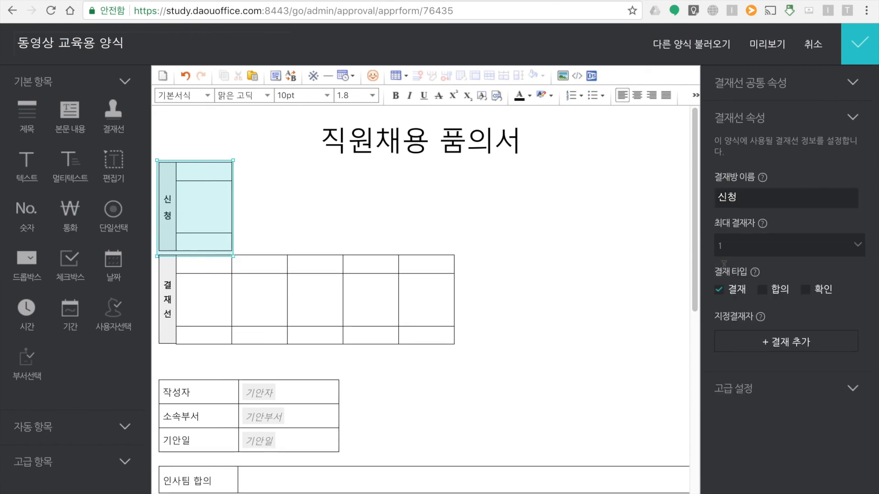
Step: Name the second approval line 승인 and set its maximum number of approvers (최대 결재자) to 3
click(217, 298)
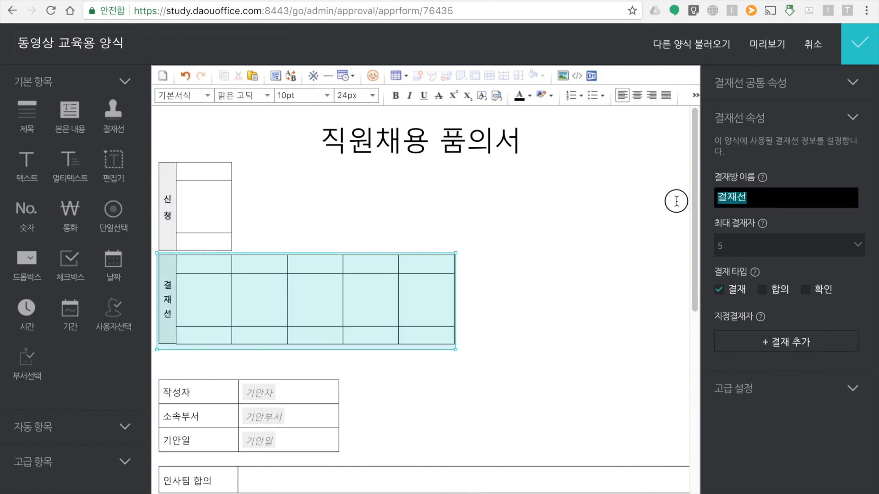
text(승이)
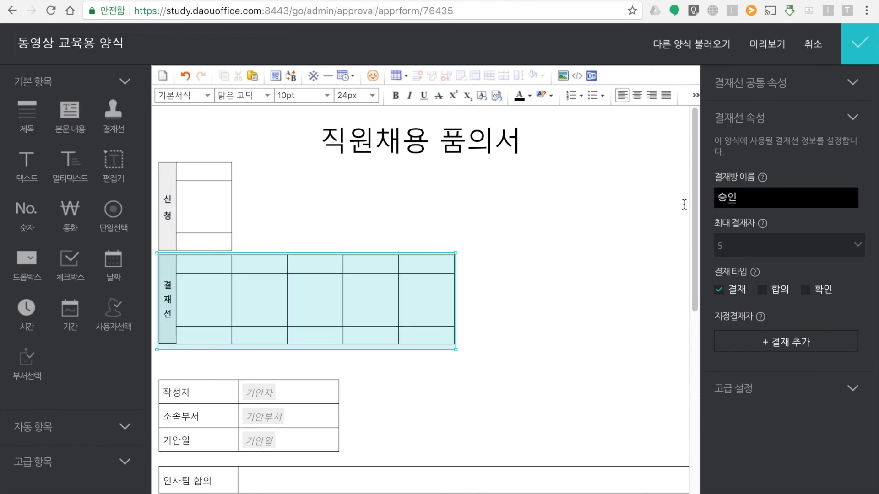
click(732, 250)
click(725, 306)
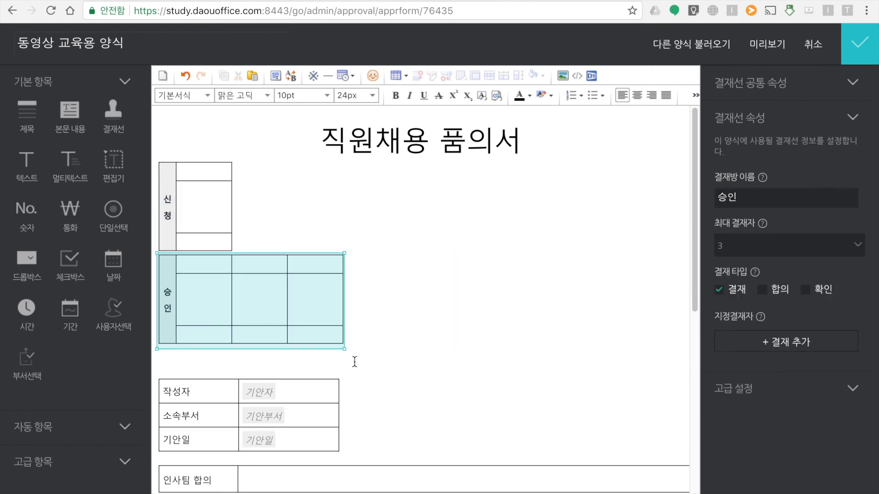
click(424, 308)
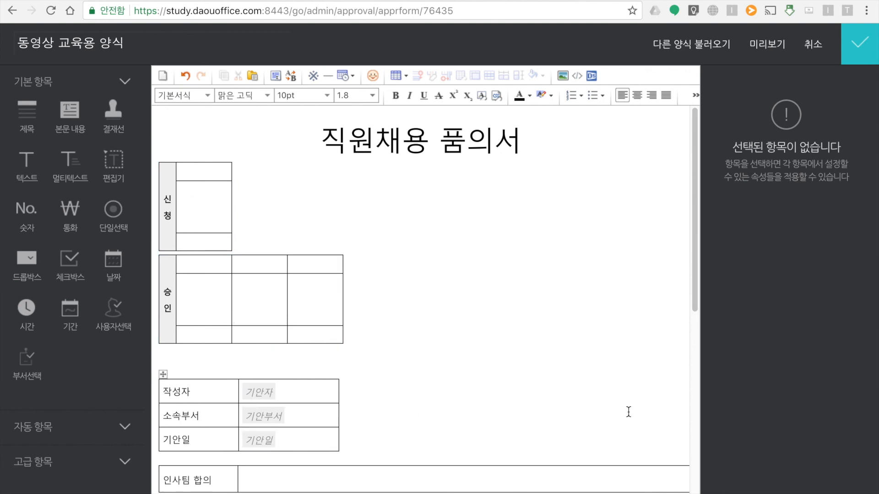
Step: Insert a table with three rows and three columns below the 승인 block and narrow its first two columns
scroll(417, 356, down, 2)
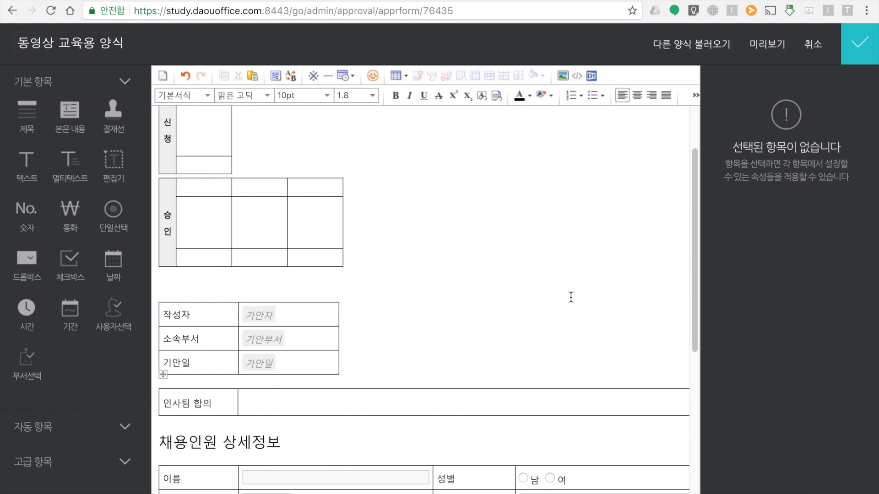
click(219, 287)
scroll(200, 381, up, 2)
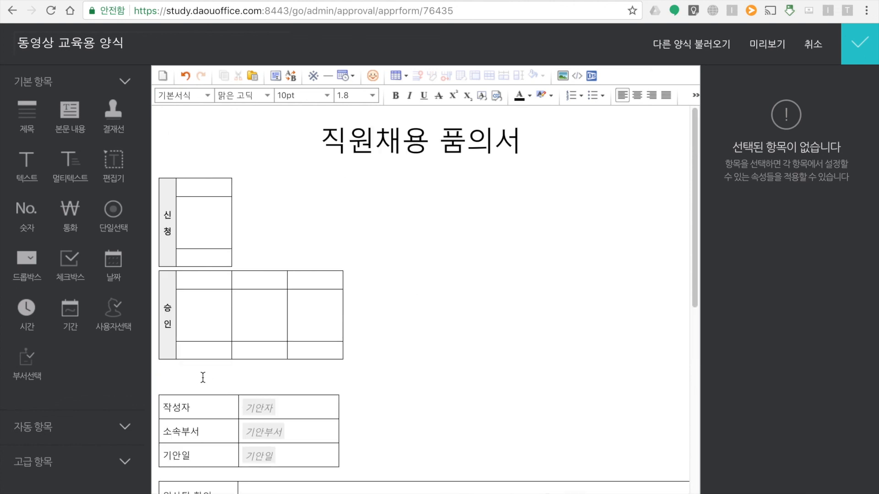
key(Return)
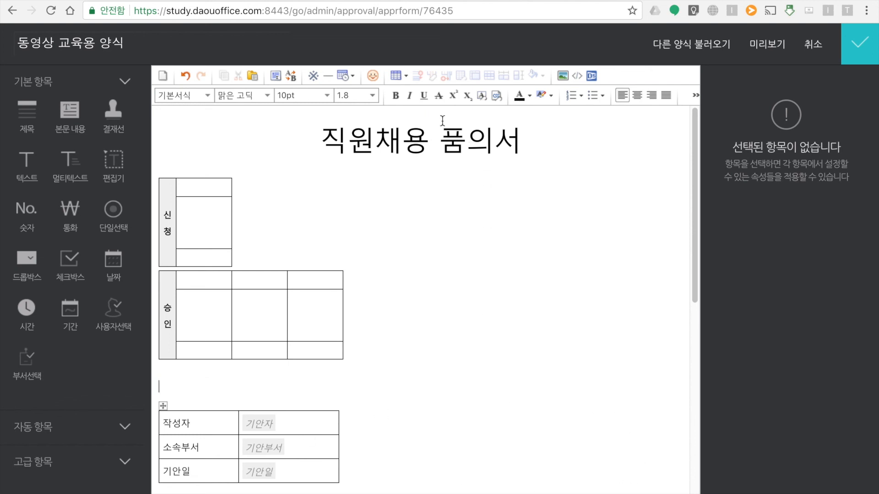
click(397, 75)
click(425, 135)
drag(329, 392, 241, 391)
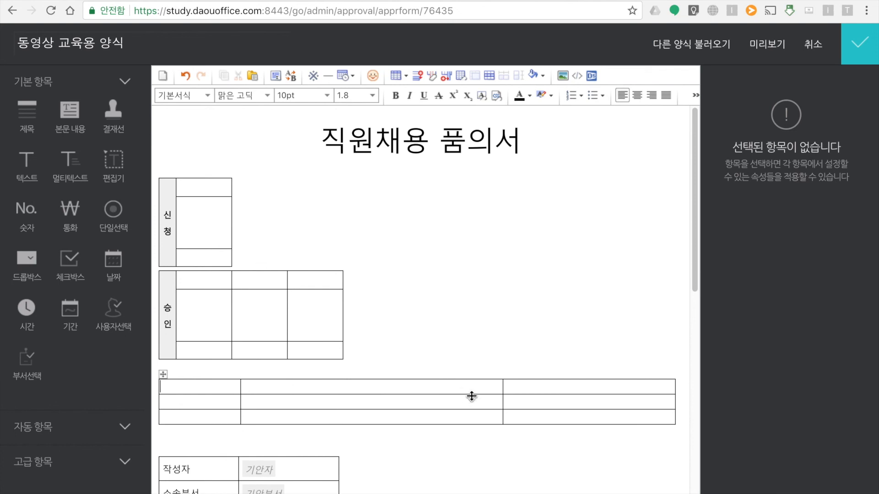
drag(502, 400, 341, 403)
Step: Merge the three cells of the new table's last column and insert a right-aligned approval line block (결재선) in it
click(410, 389)
mouse_move(393, 387)
mouse_down()
mouse_move(392, 417)
mouse_move(393, 388)
mouse_up()
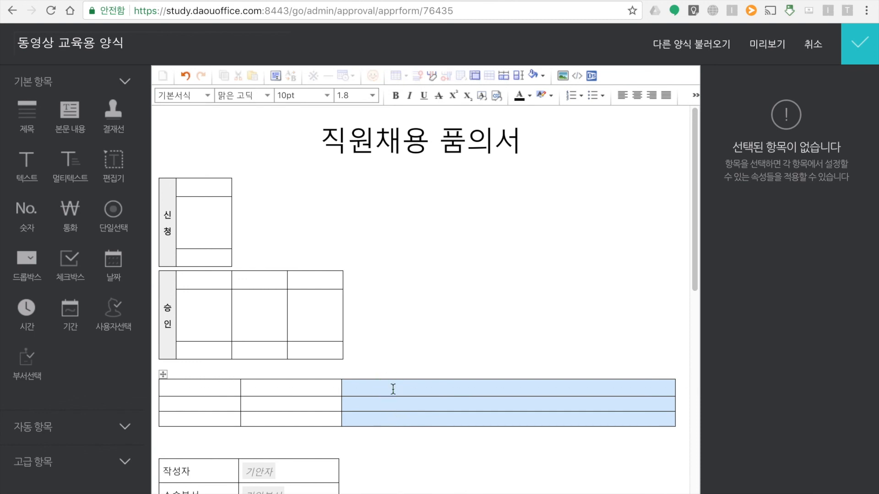
right_click(400, 385)
click(436, 409)
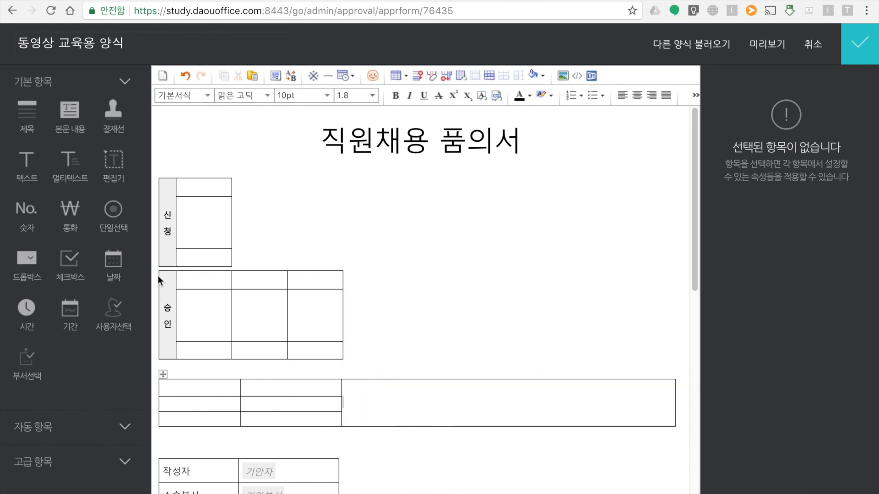
click(110, 114)
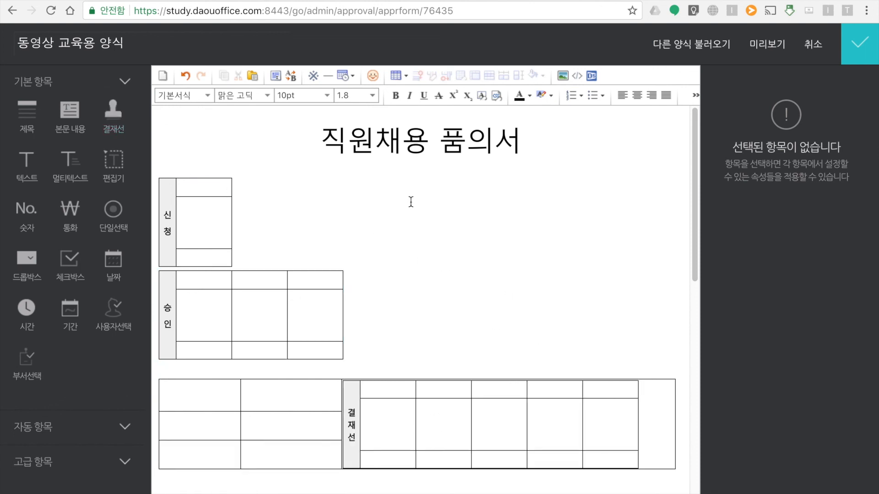
click(651, 96)
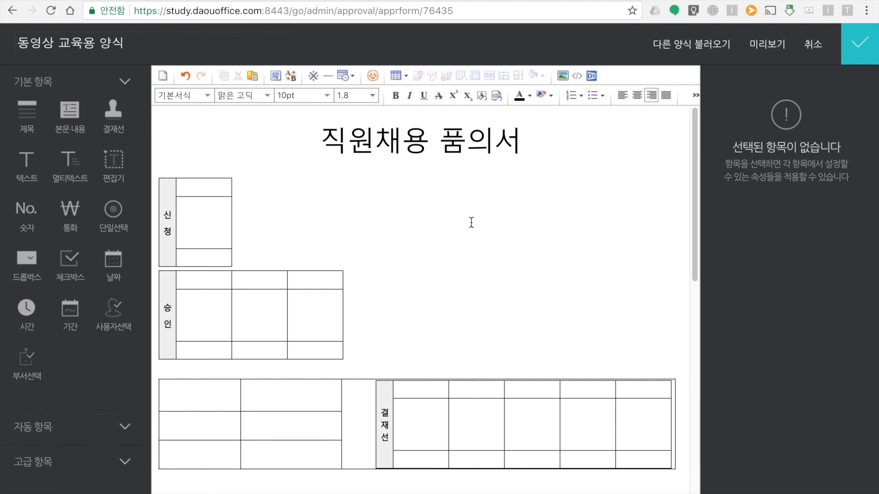
Step: Delete the three-column table that contains the 결재선 block, above the 작성자 table
scroll(472, 222, down, 2)
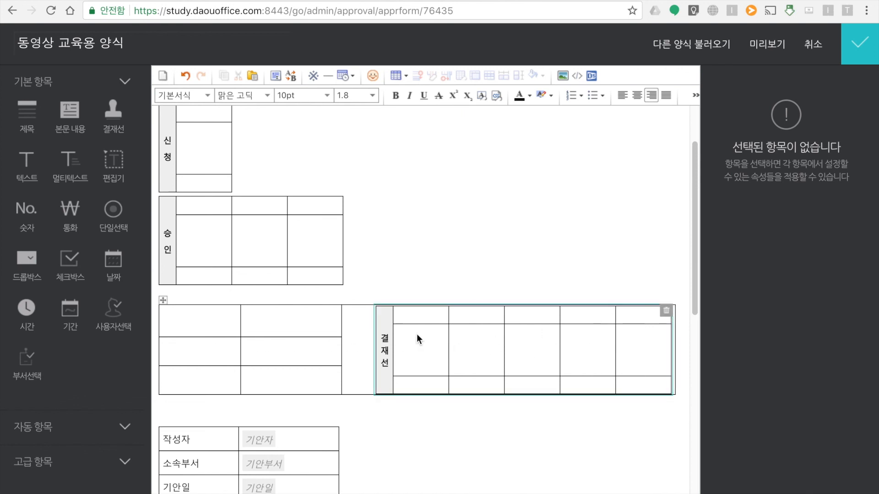
scroll(412, 304, down, 1)
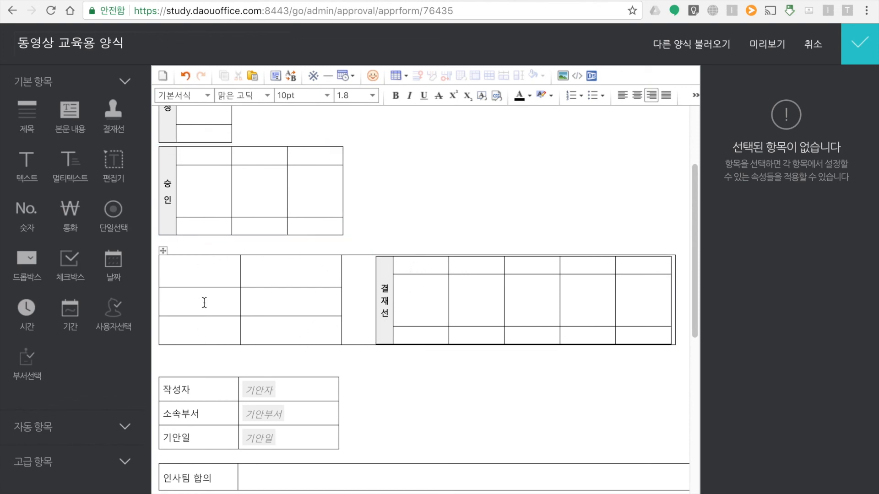
click(164, 250)
key(Delete)
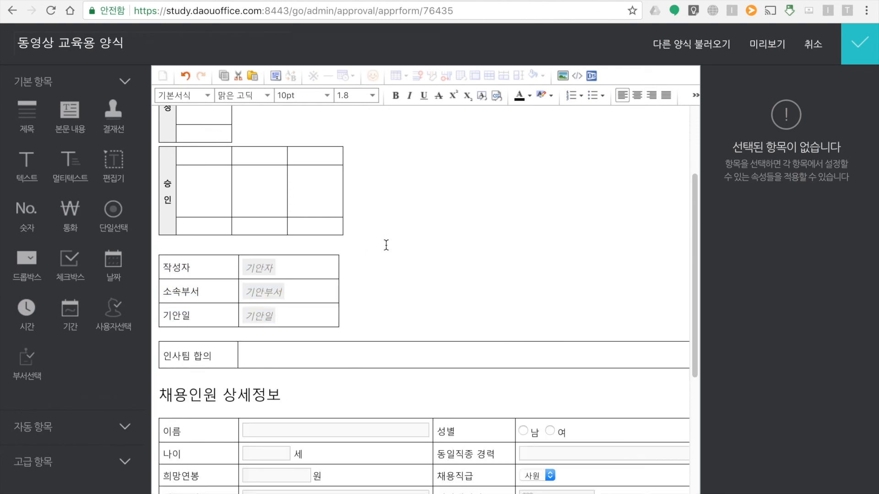
Step: Insert a table with four rows and three columns below the 승인 block and narrow its first two columns
key(Return)
key(Return)
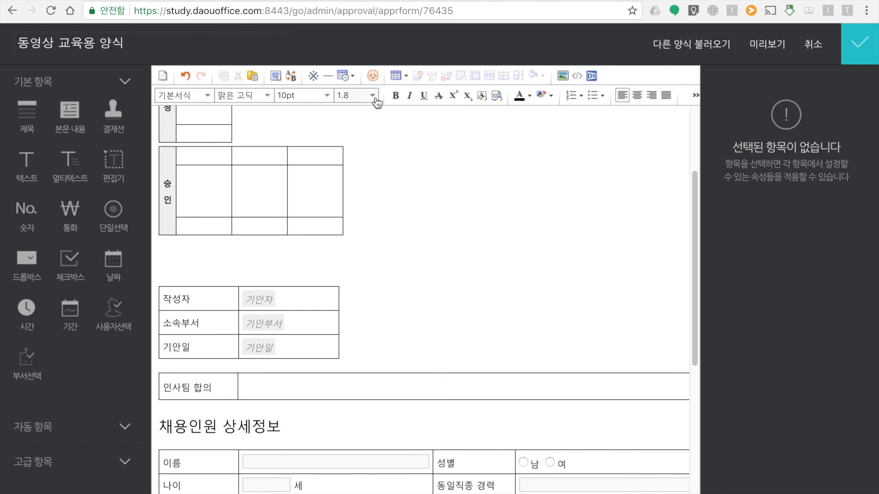
click(396, 76)
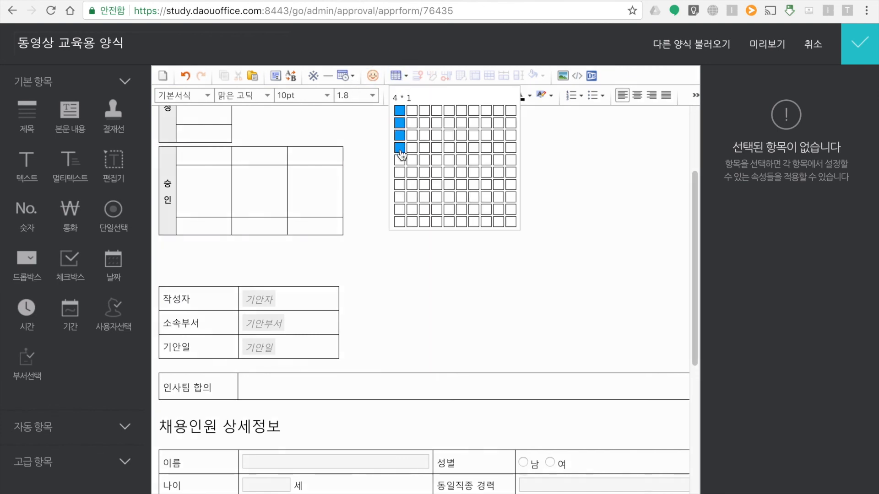
click(425, 147)
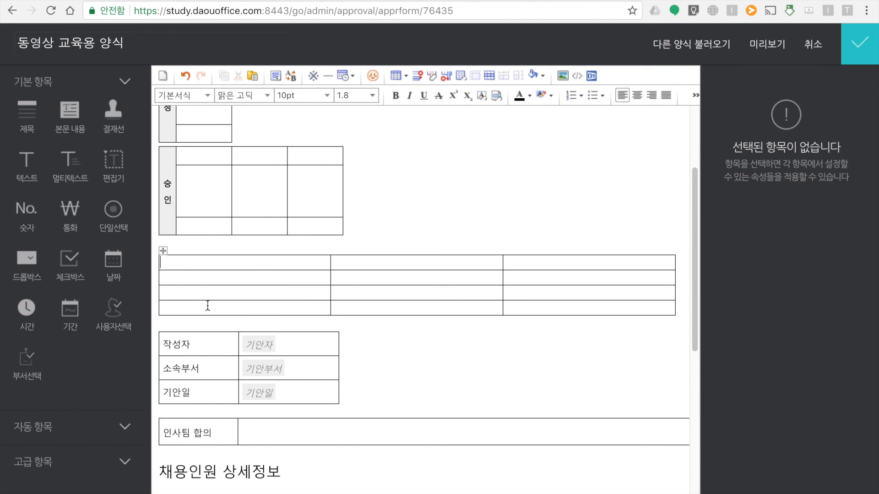
drag(329, 294, 238, 289)
drag(503, 291, 338, 291)
Step: Merge the four cells of the new table's last column into one
drag(410, 260, 410, 303)
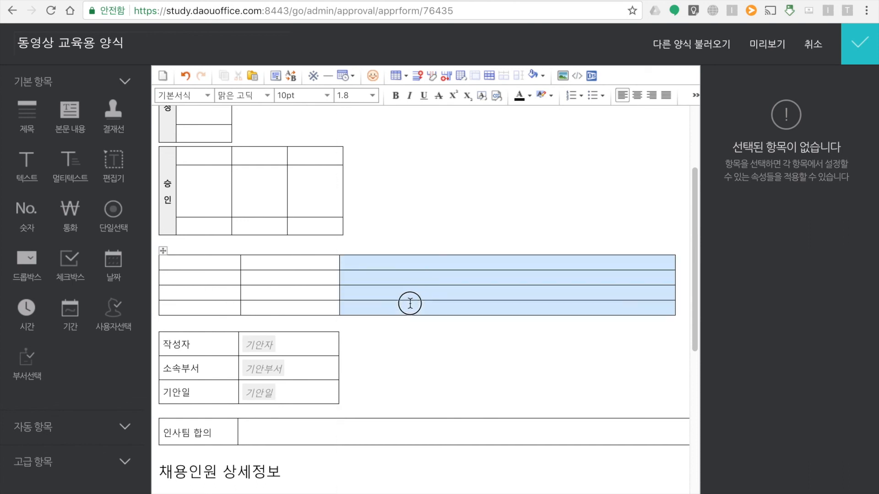
right_click(410, 303)
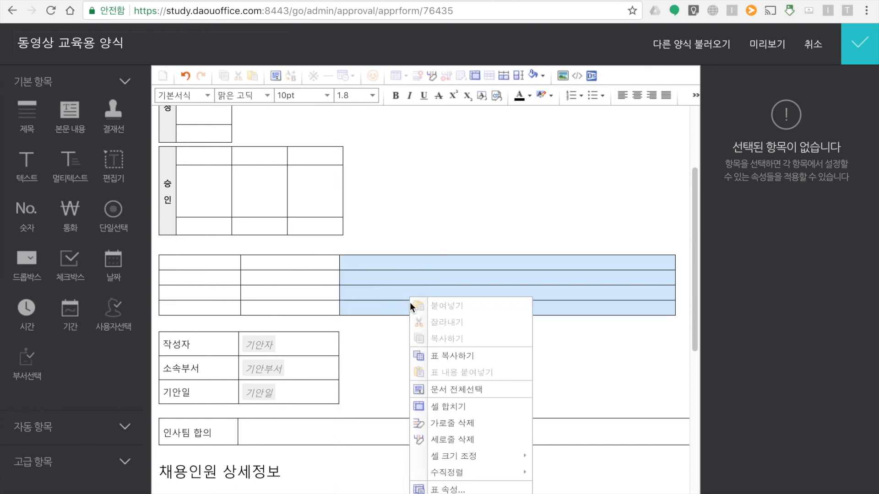
click(451, 408)
Step: Make the table's bottom row taller and insert a right-aligned approval line block (결재선) in the merged cell
drag(277, 314, 276, 341)
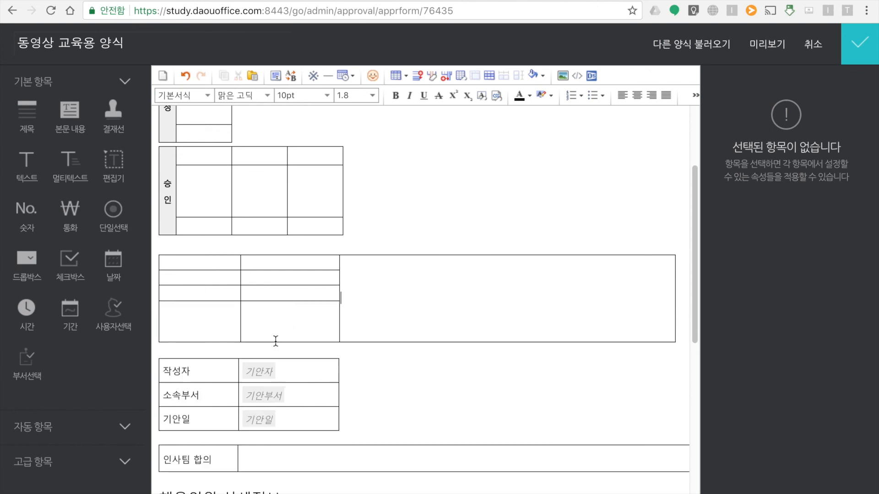
click(651, 95)
click(109, 122)
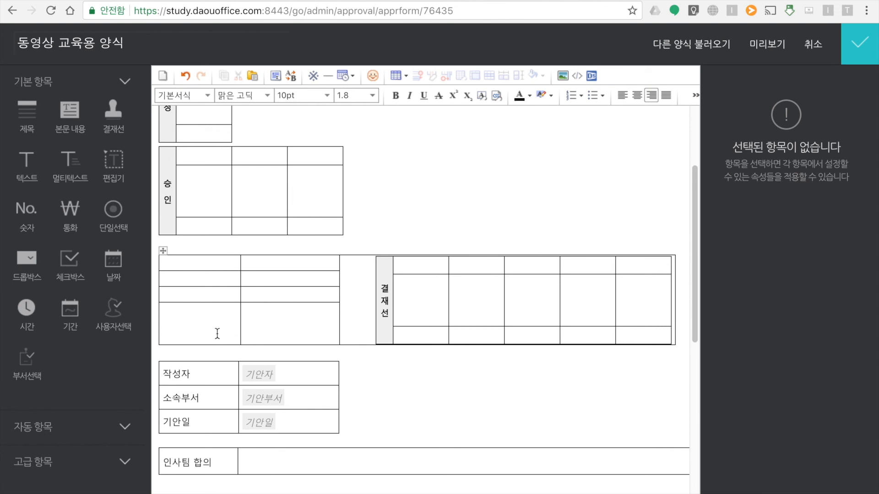
Step: Set the borders of the bottom row's first two cells to white, excluding their top border
drag(216, 331, 276, 331)
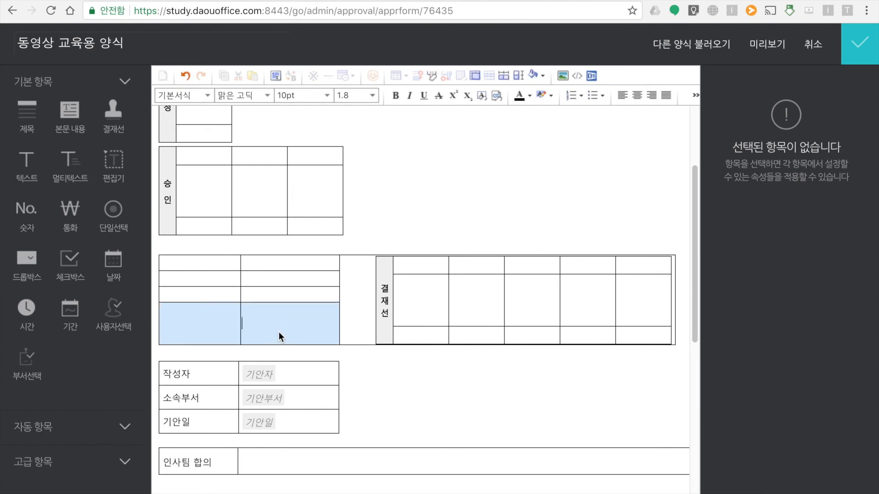
click(220, 322)
drag(220, 322, 307, 320)
right_click(308, 320)
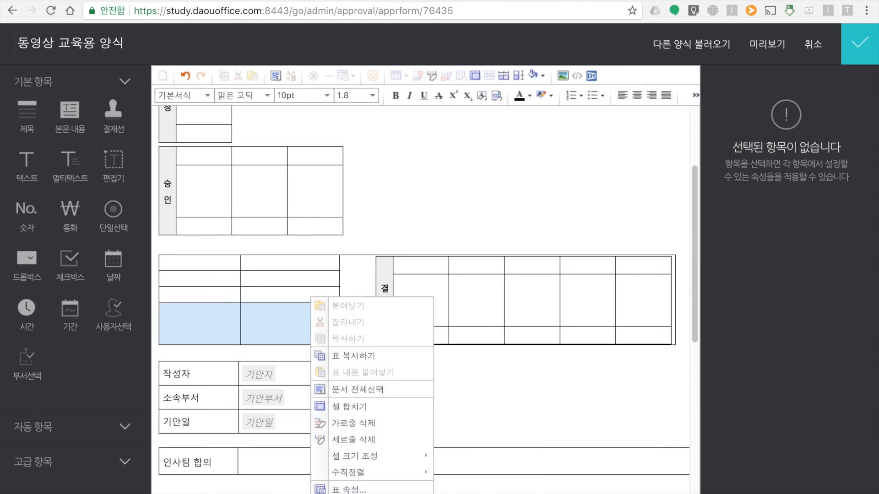
click(350, 486)
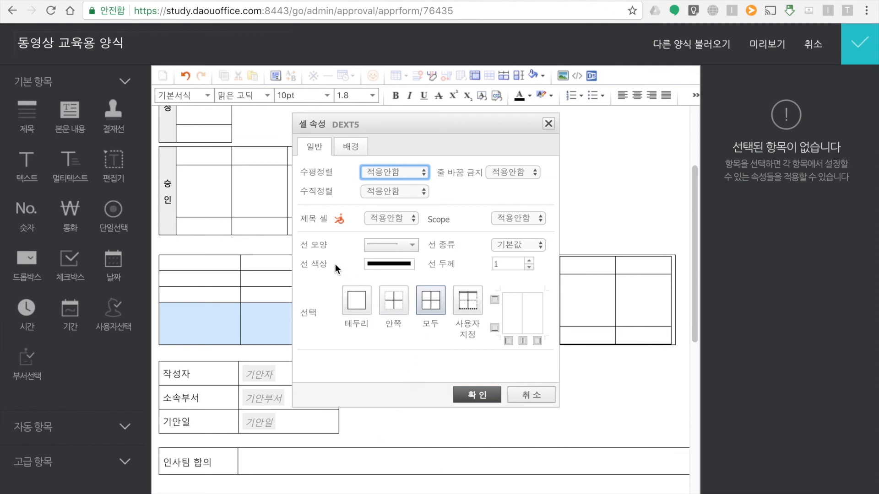
click(369, 265)
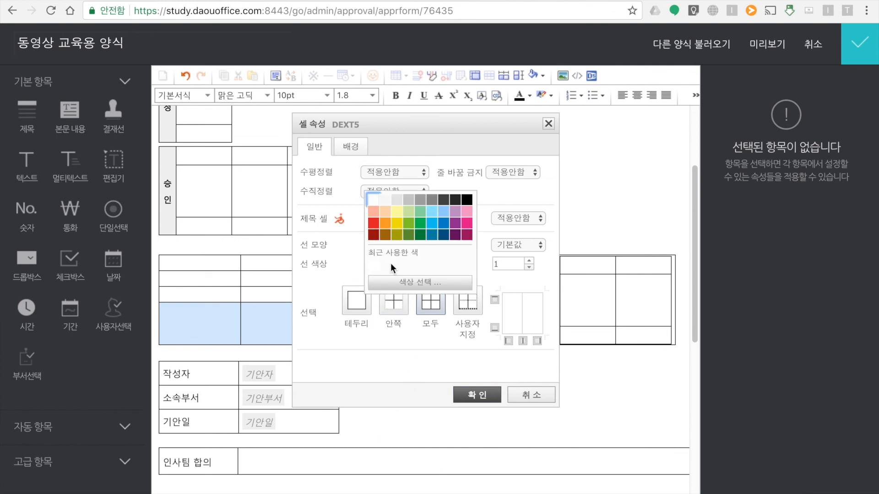
click(374, 200)
click(468, 300)
click(495, 300)
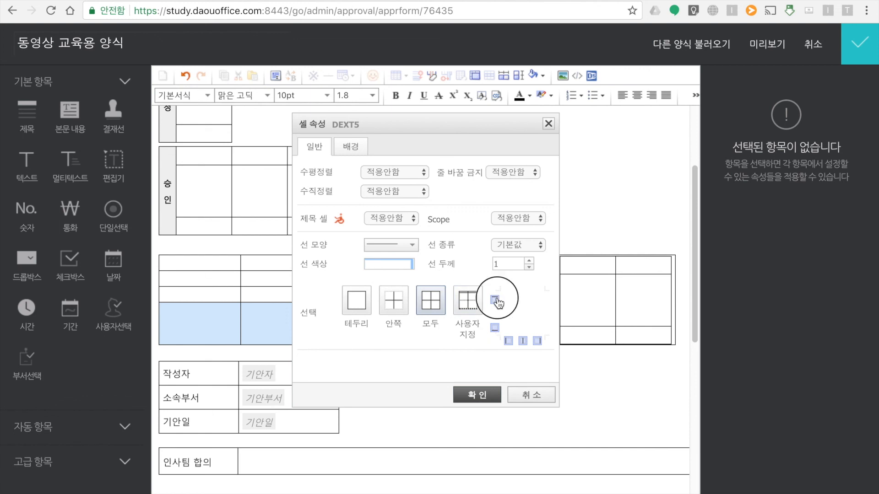
click(487, 396)
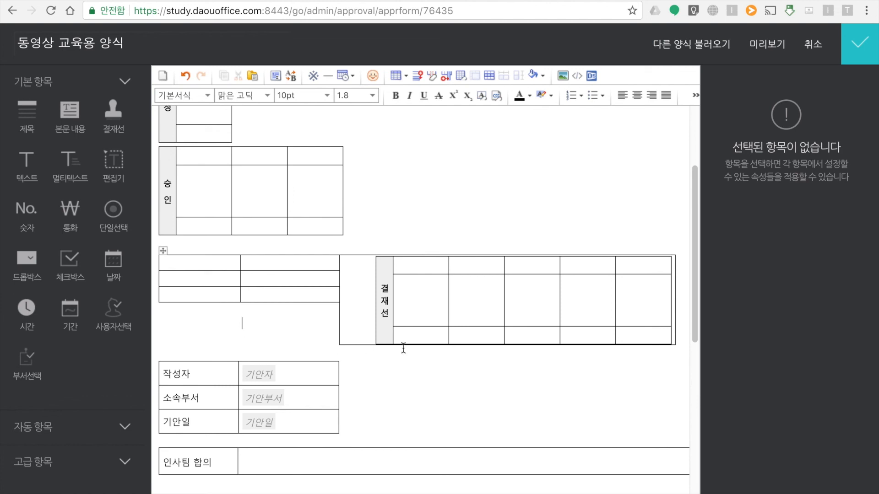
Step: Set the borders of the merged cell around the 결재선 block to white, excluding its left border
right_click(358, 322)
mouse_move(403, 457)
click(397, 489)
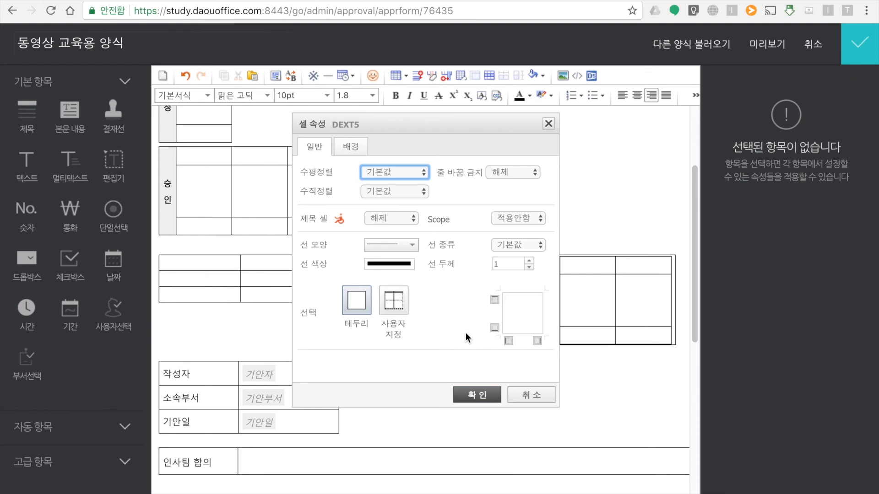
click(388, 264)
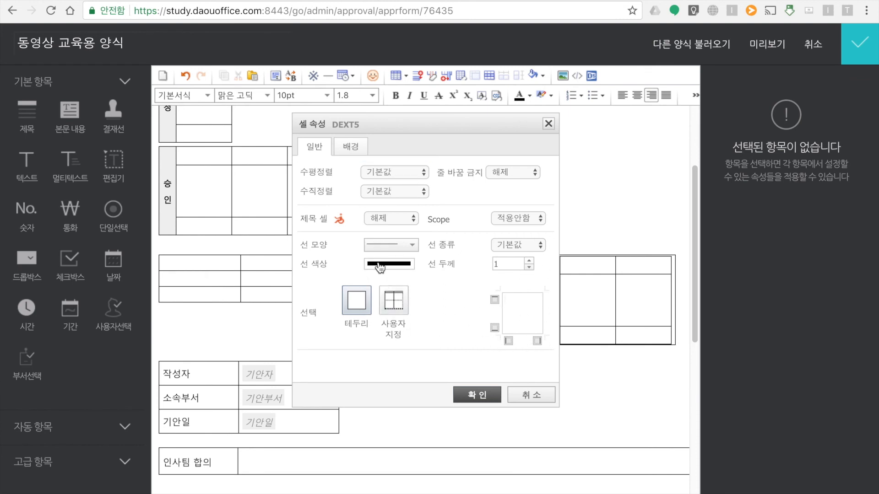
click(378, 203)
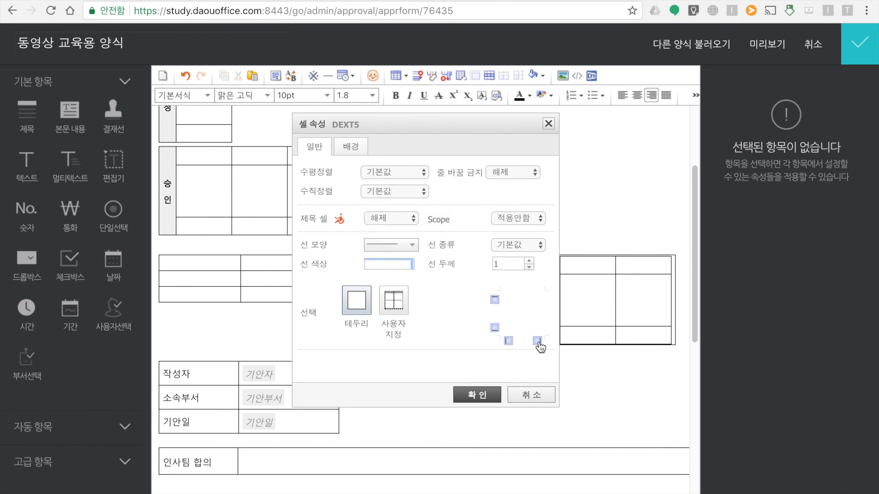
click(508, 347)
click(489, 395)
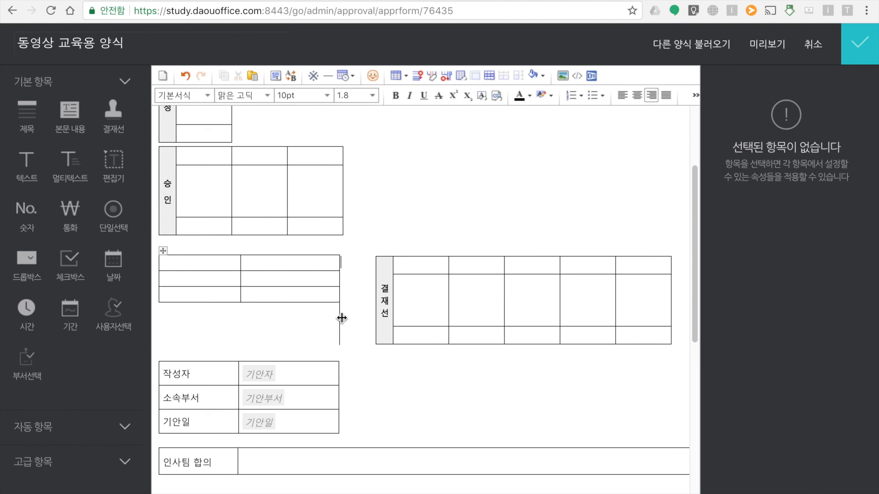
Step: Delete the whole table containing the 결재선 block below the 승인 block
click(163, 250)
key(Delete)
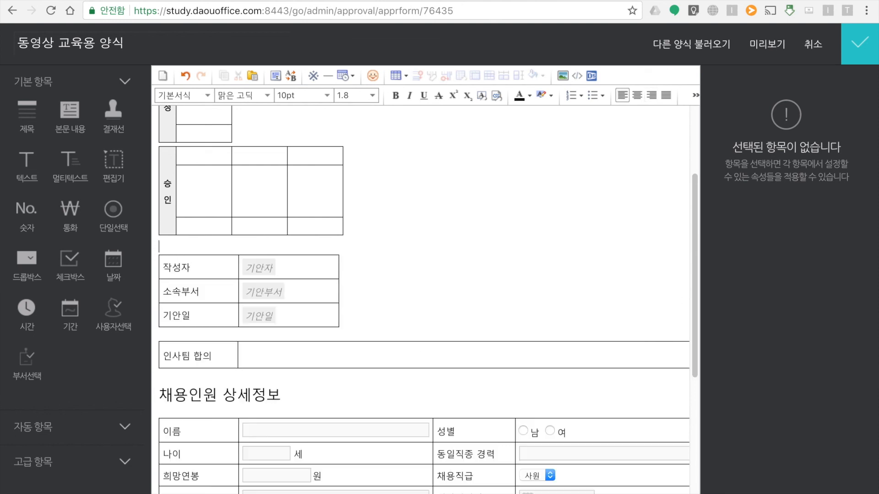
Step: Add blank lines below the 승인 block and insert a table with four rows and four columns there
key(Return)
key(Return)
key(Return)
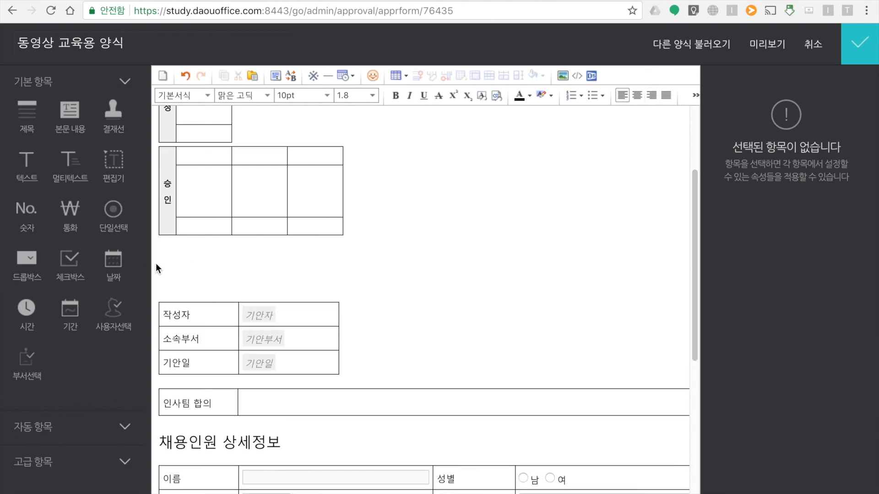
click(396, 76)
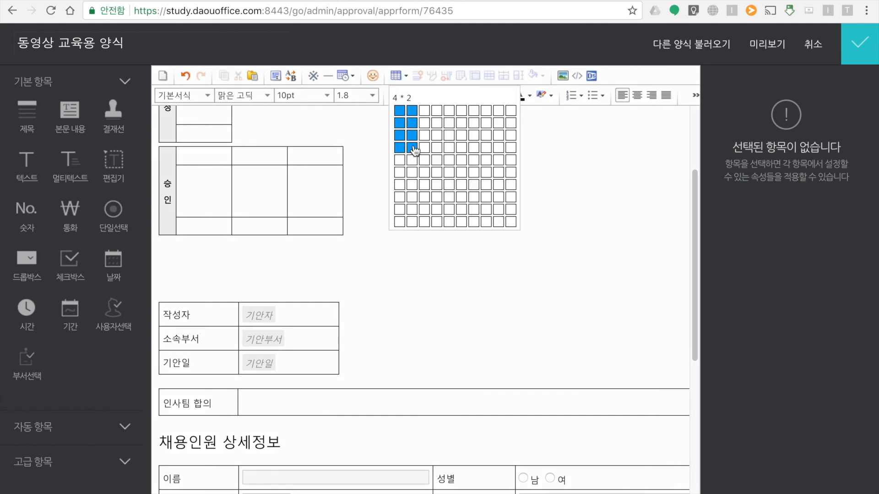
click(436, 148)
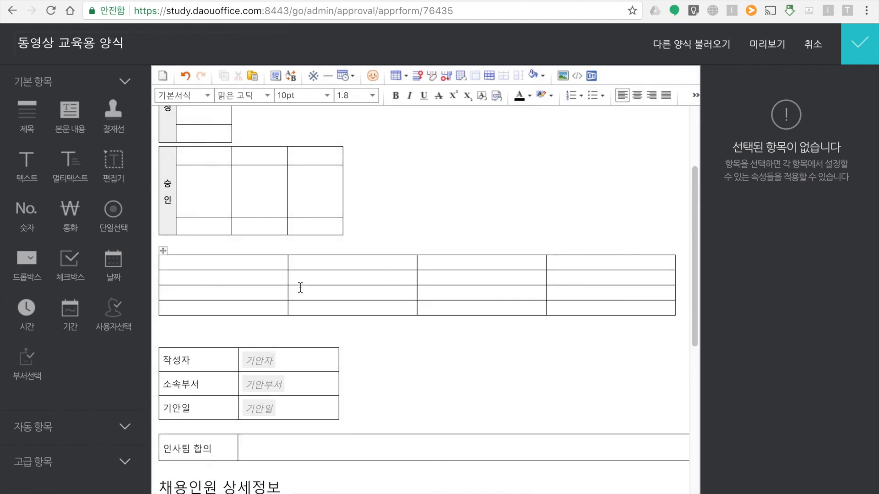
Step: Narrow the new table's first three columns, making the third a thin spacer, and make the bottom row taller
drag(287, 295, 236, 291)
drag(416, 292, 338, 291)
drag(546, 291, 349, 288)
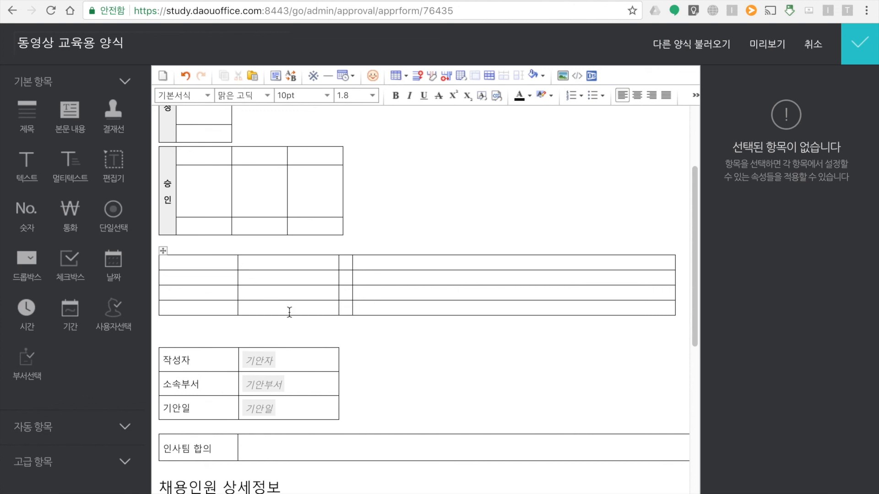
drag(252, 317, 252, 337)
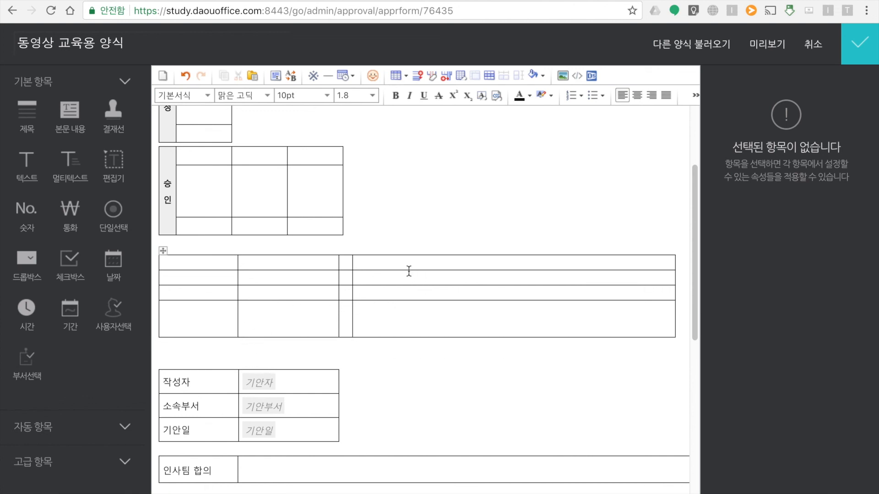
Step: Merge the four cells of the fourth column and insert a right-aligned approval line block (결재선) in it
drag(422, 264, 422, 310)
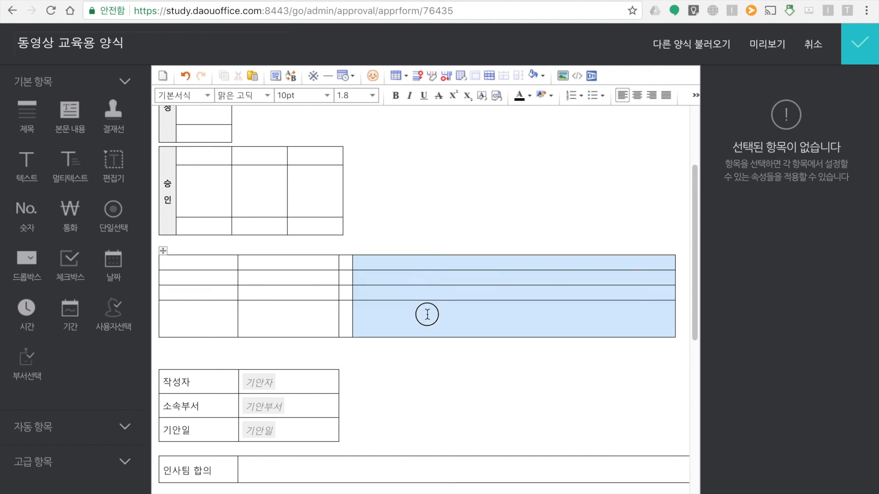
right_click(425, 306)
click(471, 406)
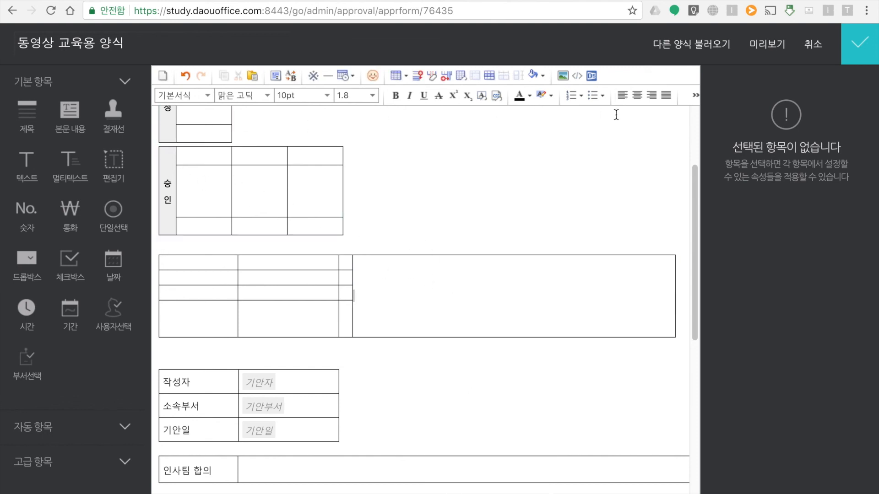
click(113, 110)
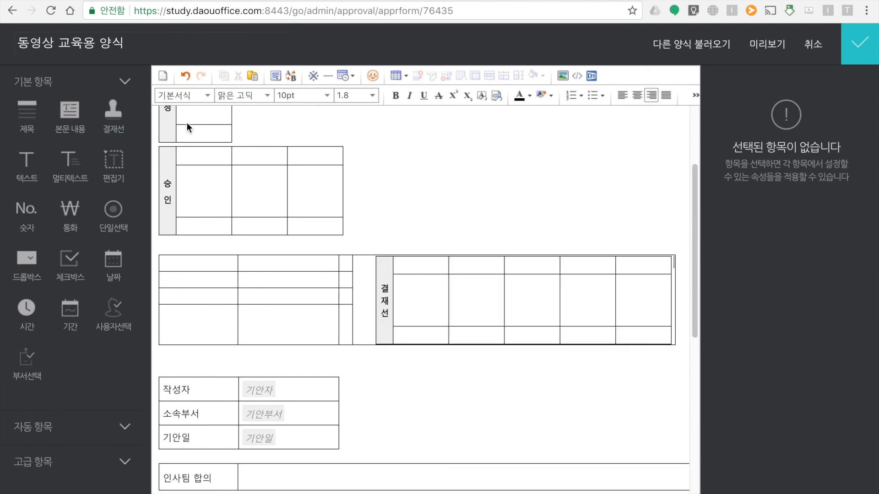
Step: Set the borders of the first two cells in the four-column table's bottom row to white, excluding the top border
drag(199, 322, 328, 325)
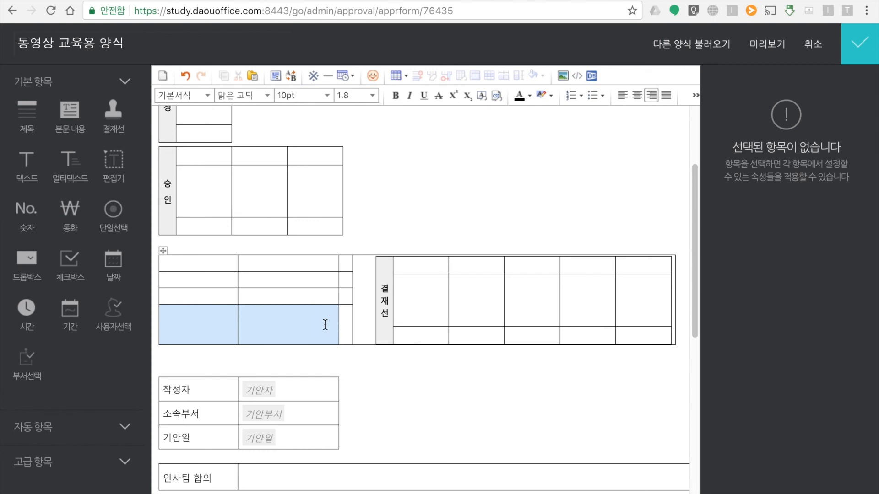
right_click(327, 325)
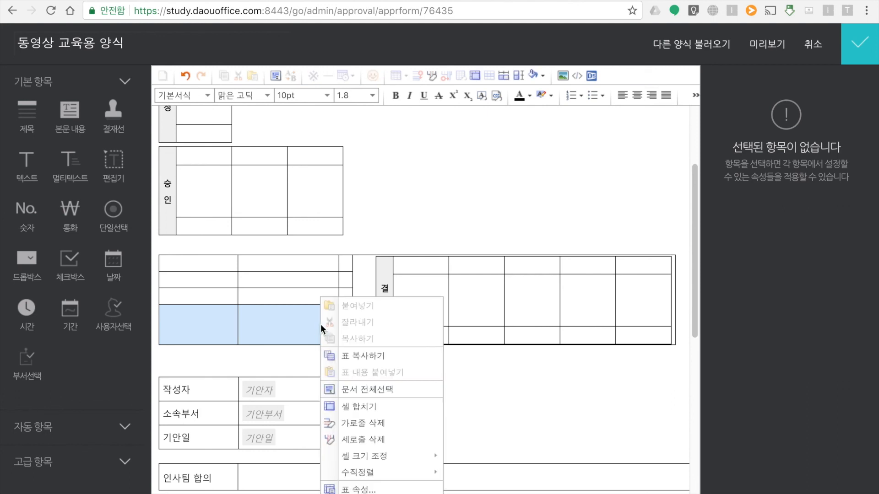
click(352, 487)
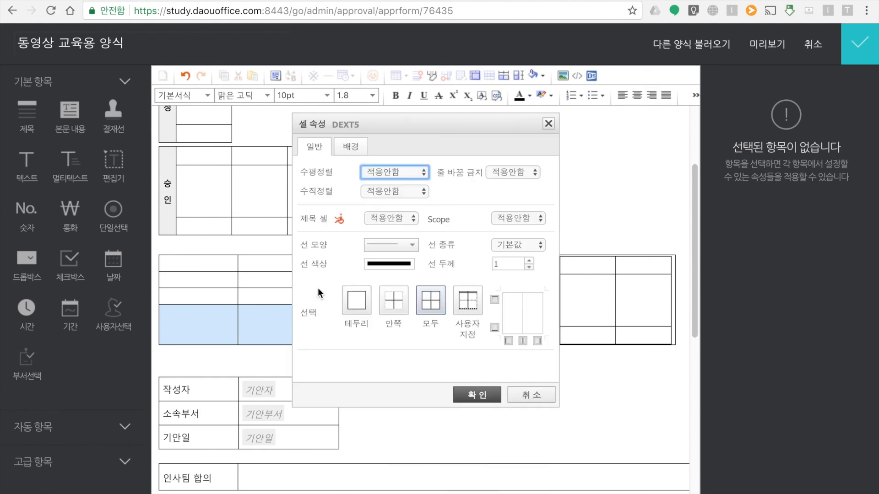
click(376, 265)
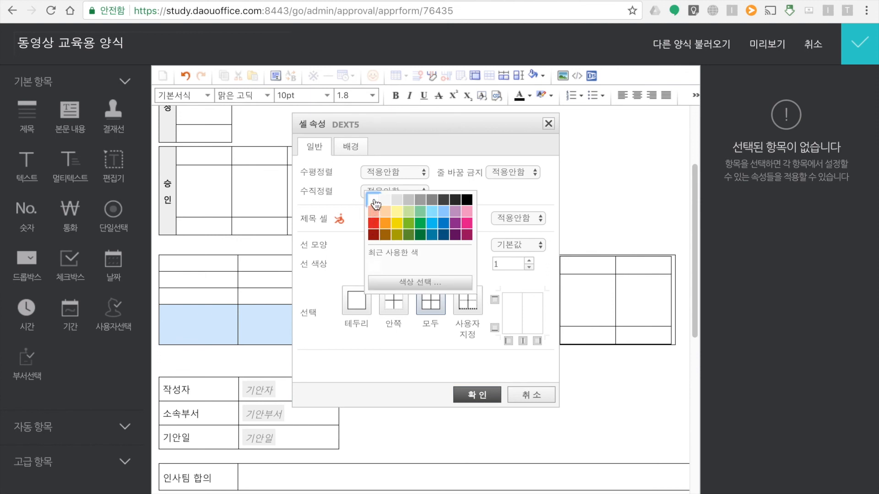
click(372, 200)
click(467, 298)
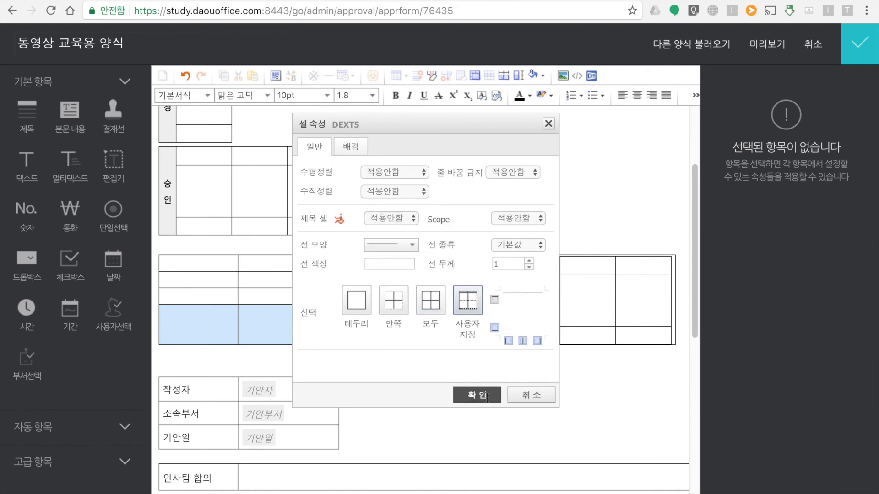
click(479, 394)
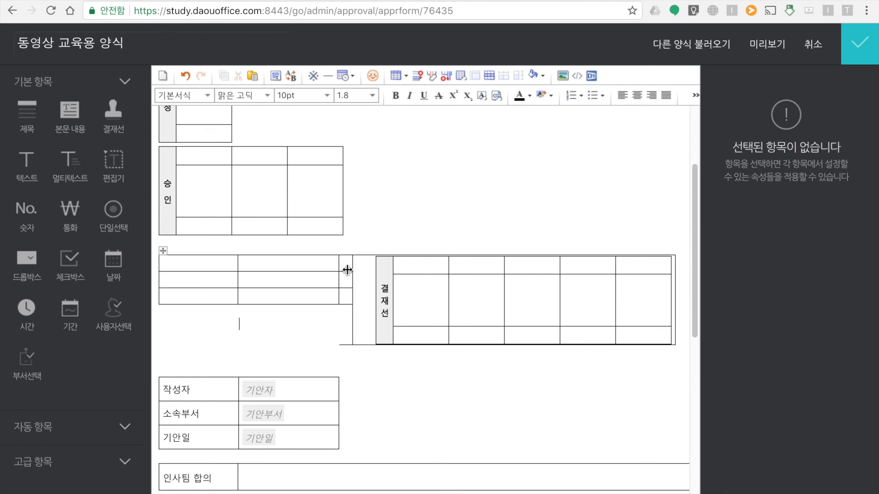
Step: Set the borders of the narrow spacer column's cells to white, excluding the left border
drag(344, 265, 348, 328)
right_click(347, 329)
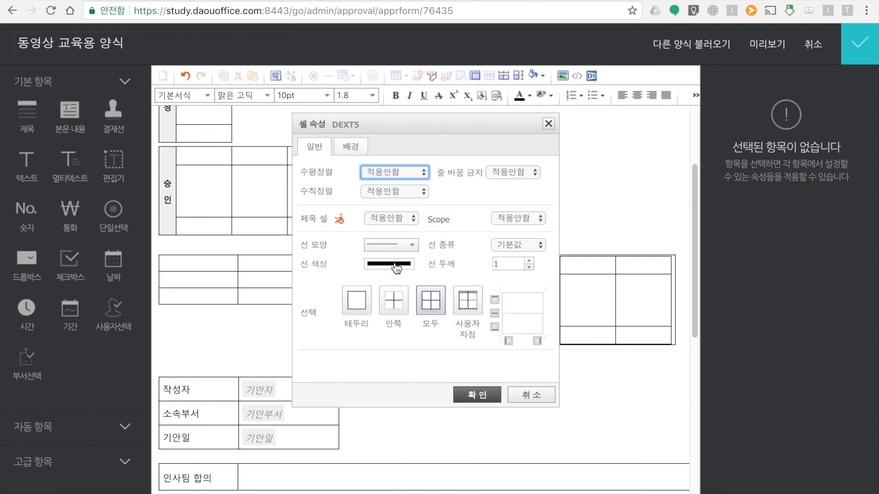
click(374, 266)
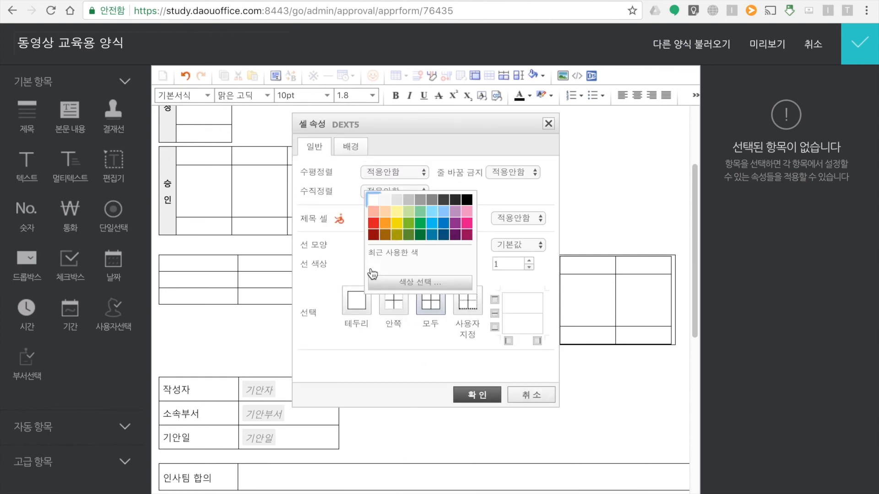
click(376, 202)
click(509, 342)
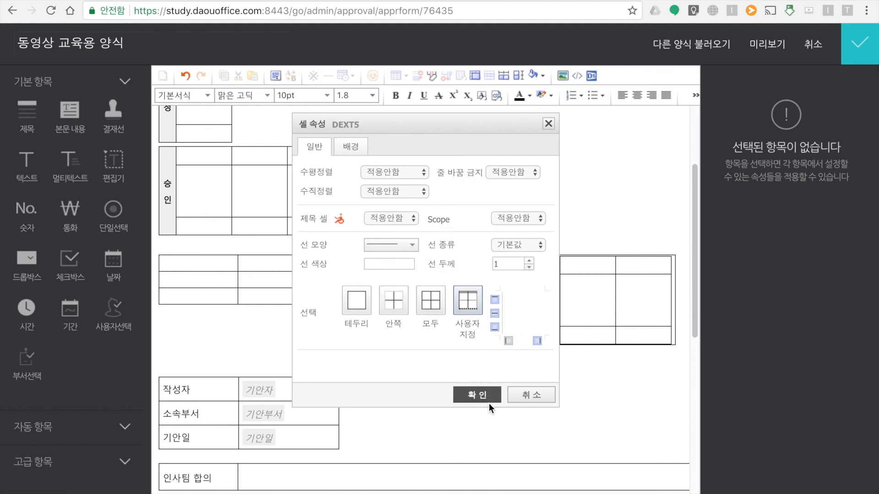
click(490, 396)
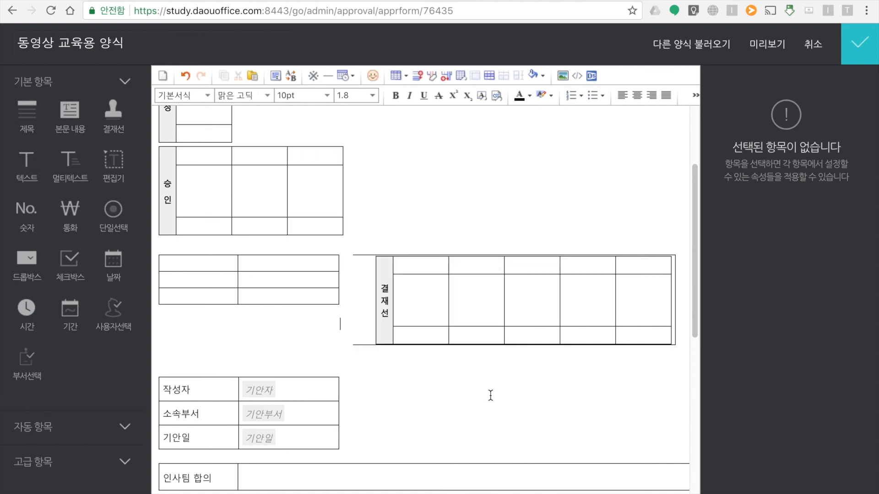
Step: Set all outer borders of the merged cell around the 결재선 block to white
right_click(368, 327)
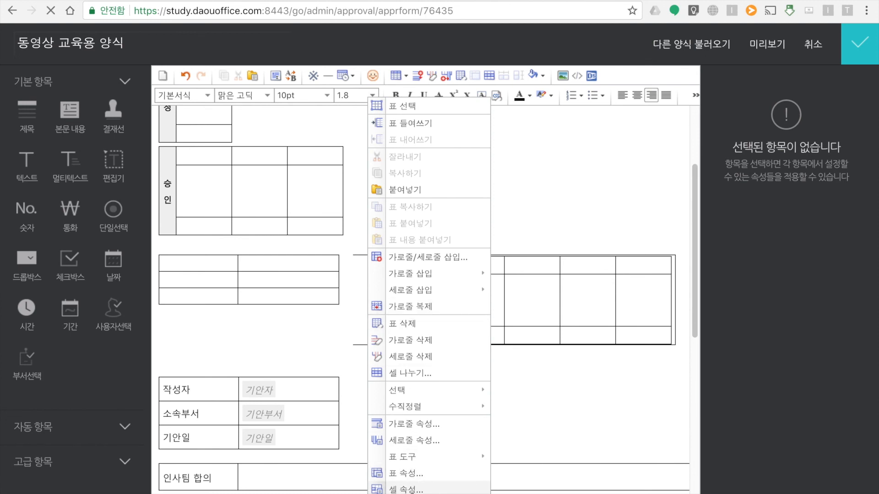
click(406, 489)
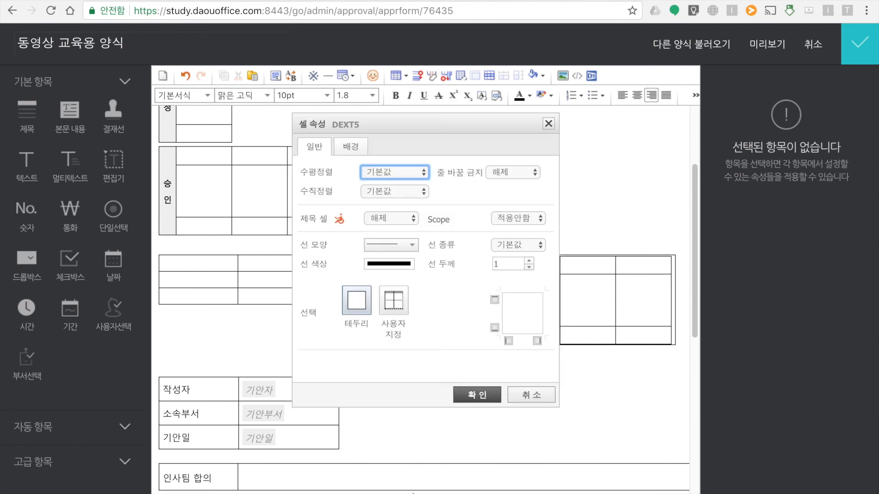
click(382, 266)
click(375, 203)
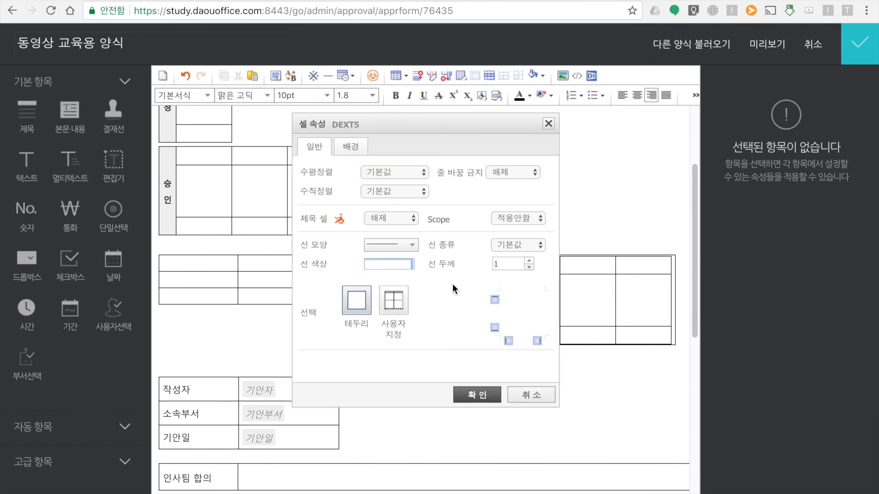
click(485, 396)
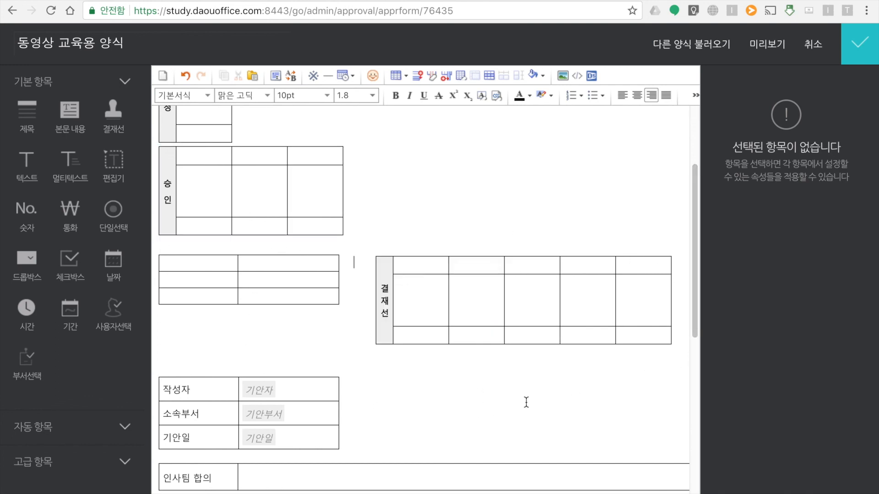
Step: Enter the labels 작성자, 소속부서 and 기안일 in the first column of the new table
scroll(551, 356, up, 1)
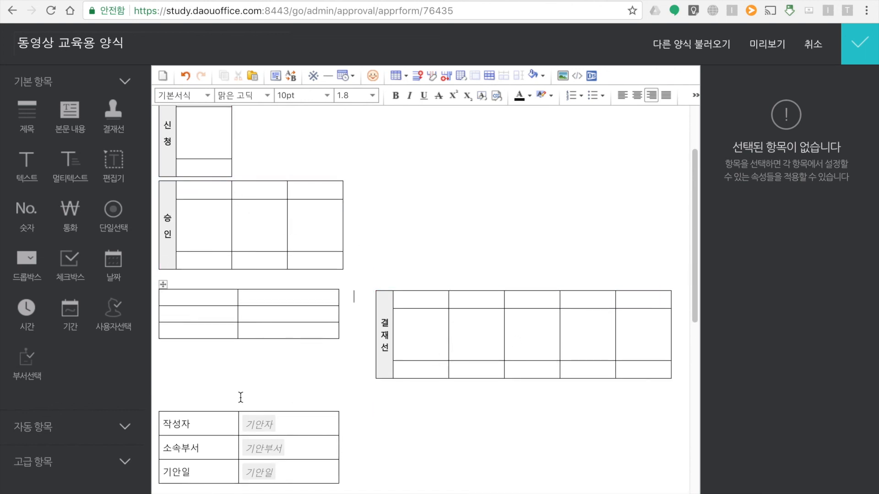
click(188, 298)
text(소속부서)
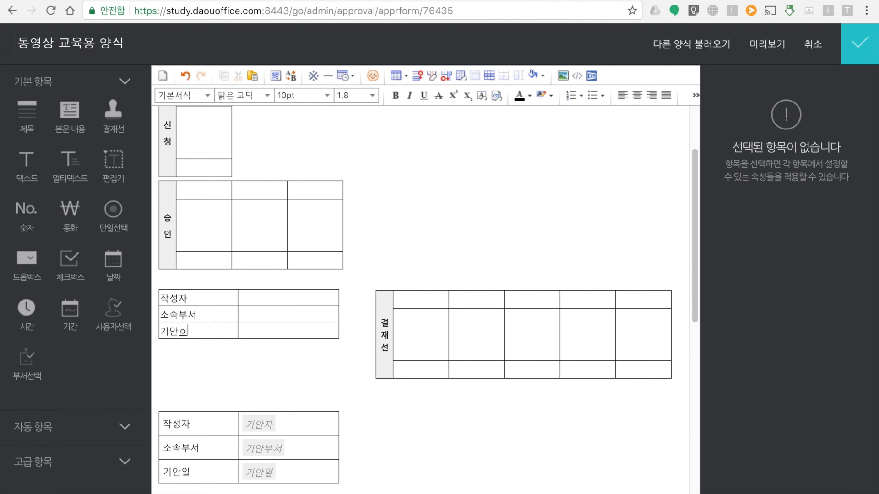
Step: Expand the automatic items (자동 항목) and delete the old drafter details table below the new one
click(278, 299)
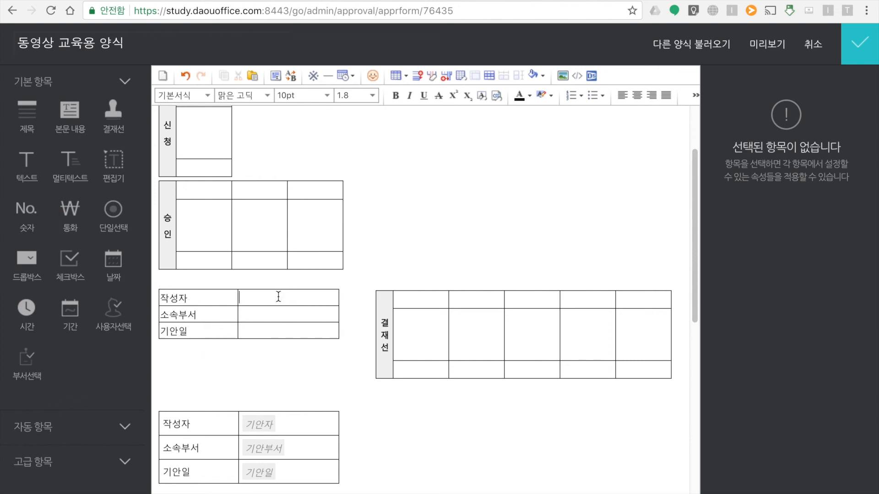
click(124, 426)
scroll(111, 371, down, 1)
scroll(111, 372, down, 3)
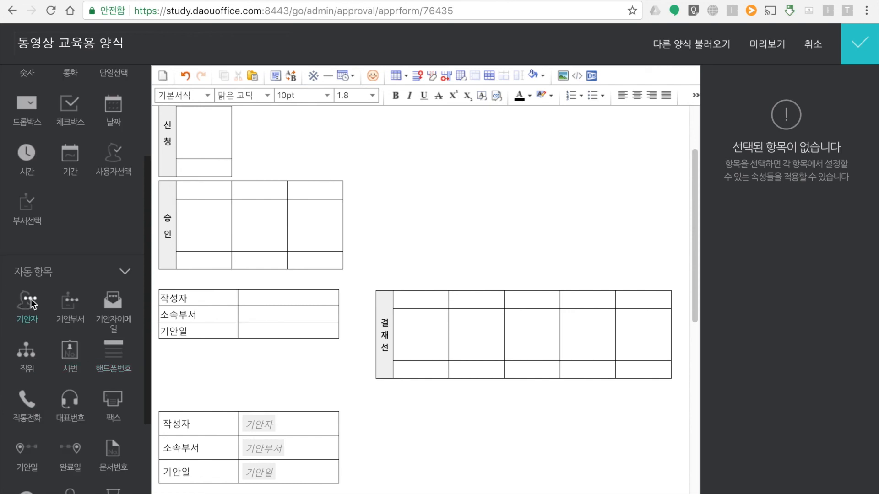
drag(28, 303, 276, 306)
click(573, 90)
click(160, 403)
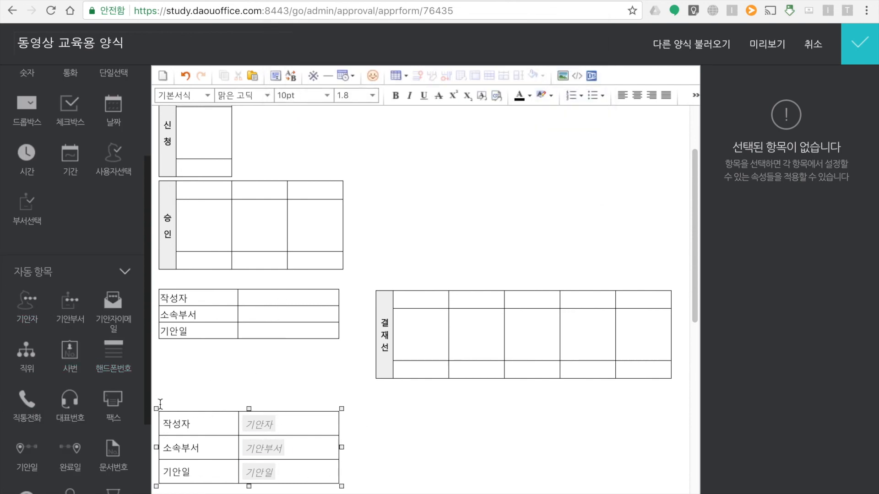
key(Delete)
Step: Insert the automatic fields 기안자, 기안부서 and 기안일 in the cells beside their matching labels
click(273, 228)
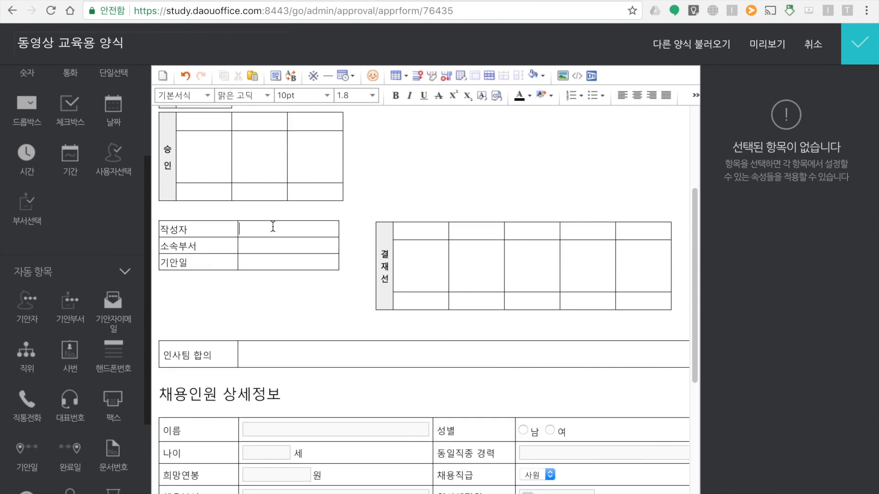
click(27, 302)
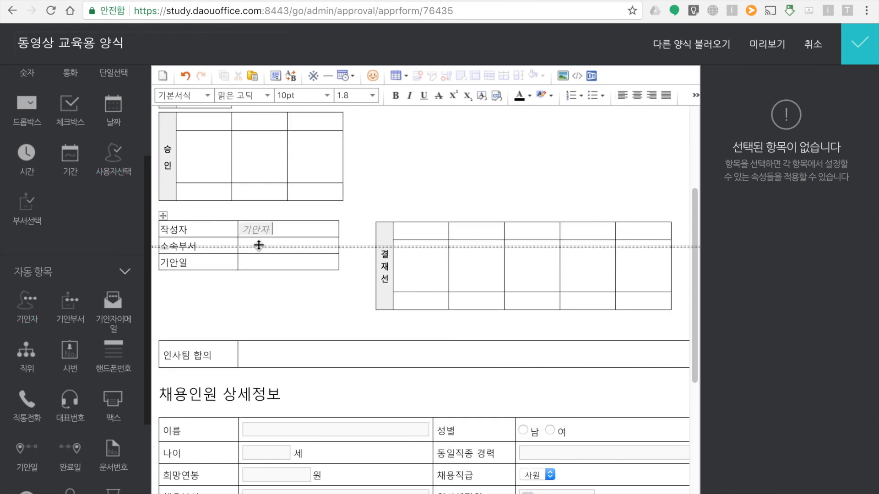
click(70, 302)
click(255, 260)
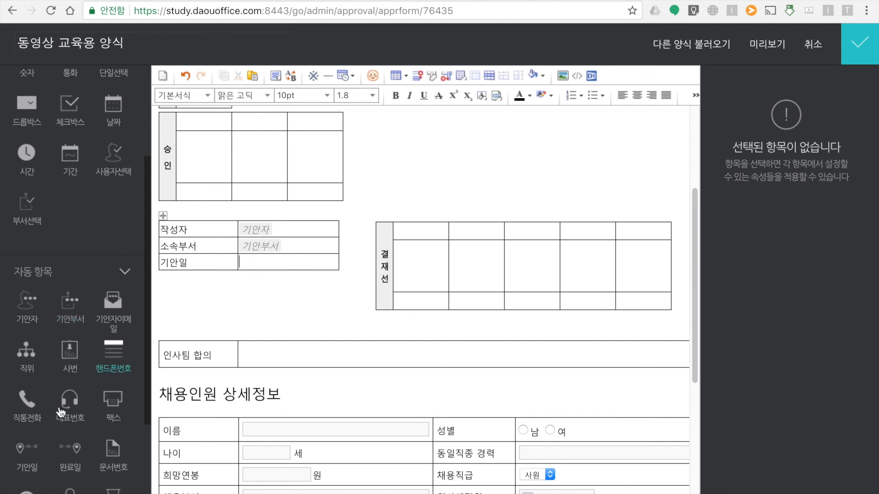
click(27, 453)
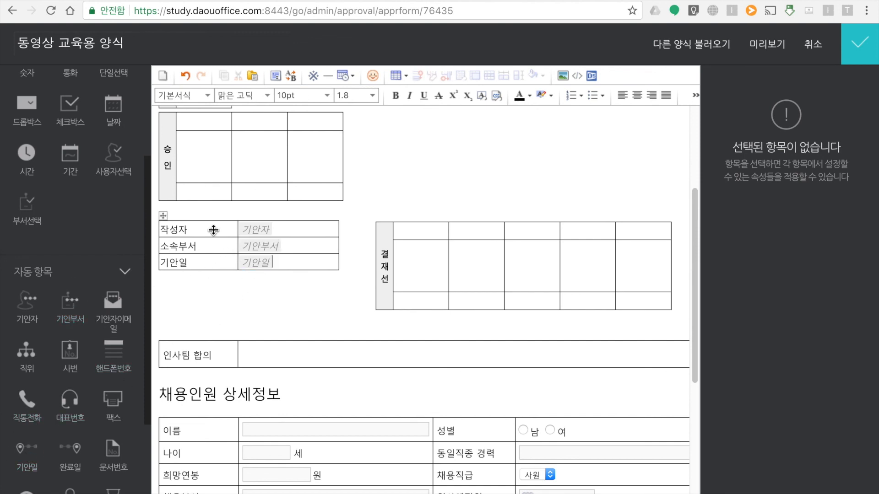
Step: Delete the old 신청 and 승인 blocks under the form title and remove the leftover blank lines
scroll(215, 210, up, 3)
click(227, 183)
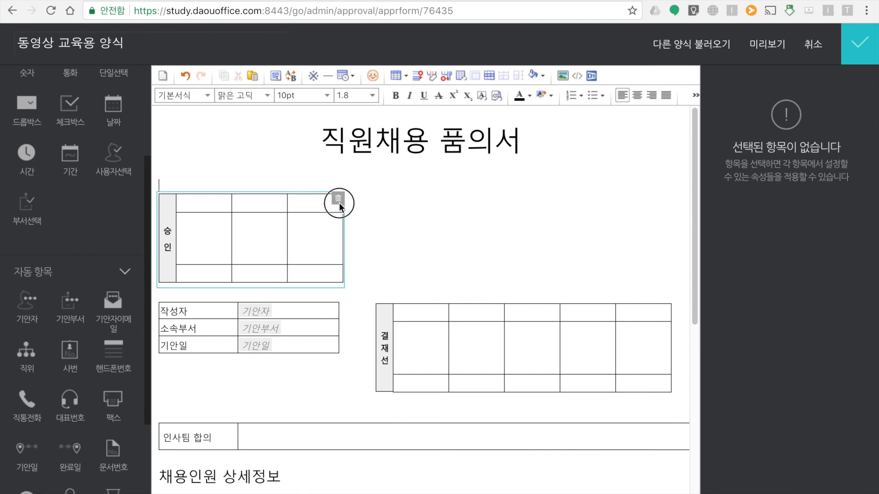
click(337, 201)
click(352, 177)
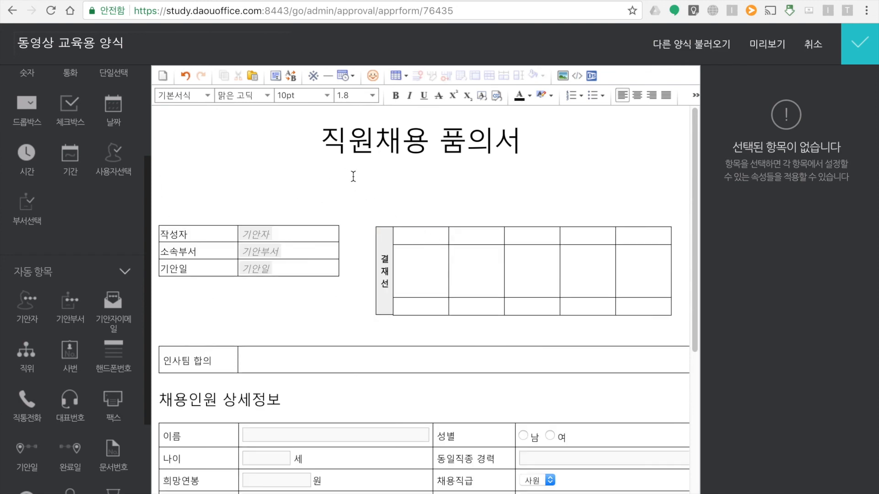
key(BackSpace)
click(164, 169)
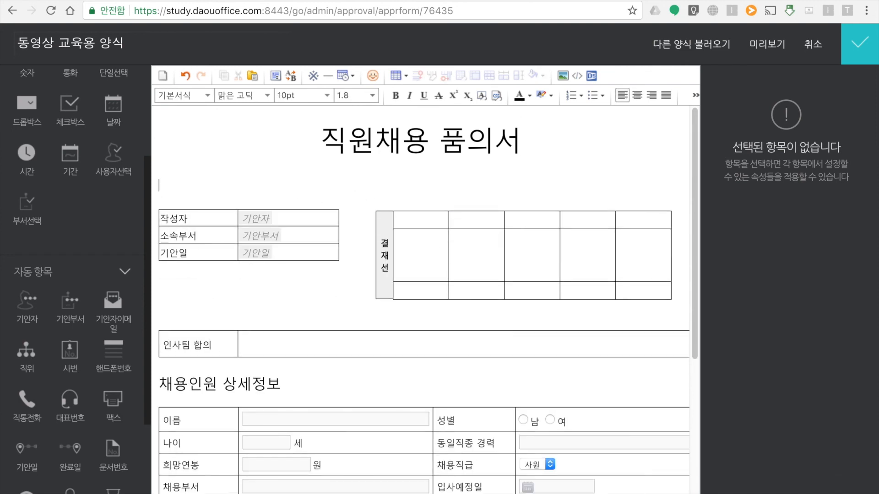
key(BackSpace)
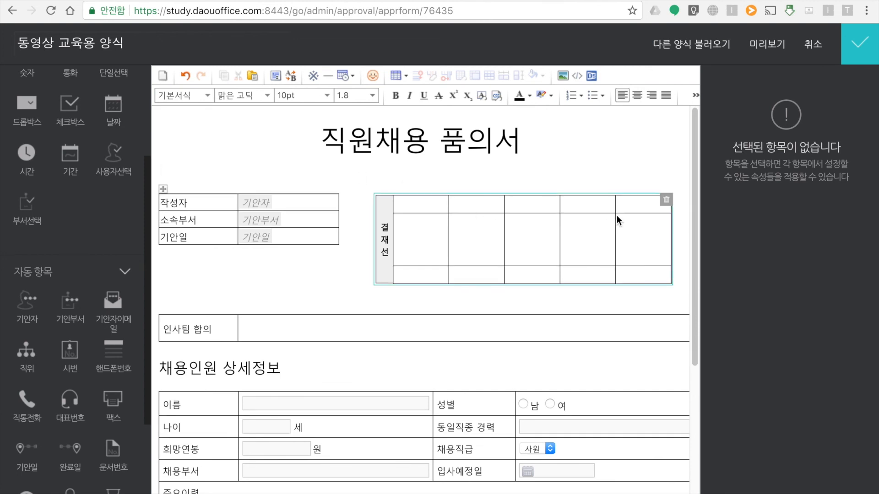
Step: Rename the 결재선 approval line to 신청 and set its maximum number of approvers to 1
click(653, 208)
double_click(750, 196)
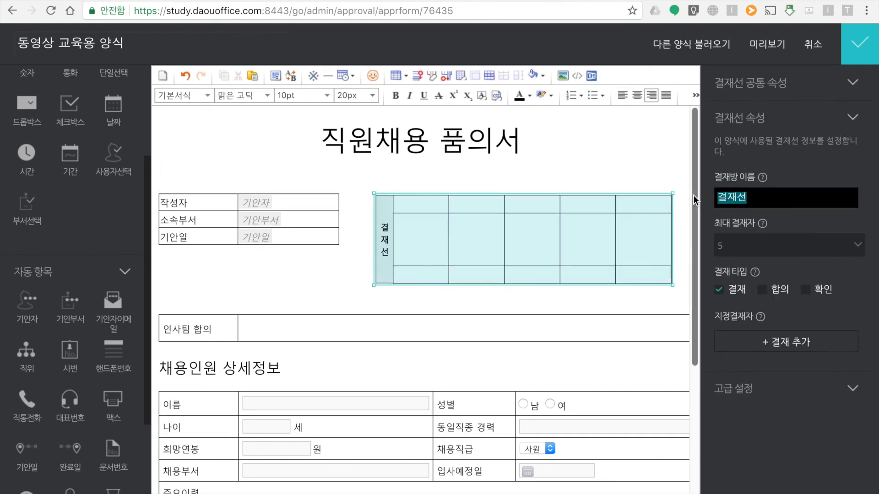
text(신청)
click(752, 246)
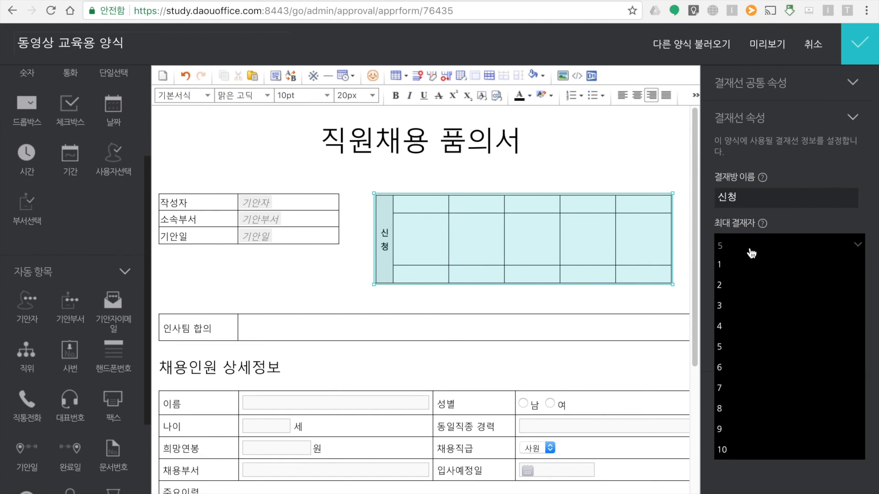
click(746, 253)
click(677, 244)
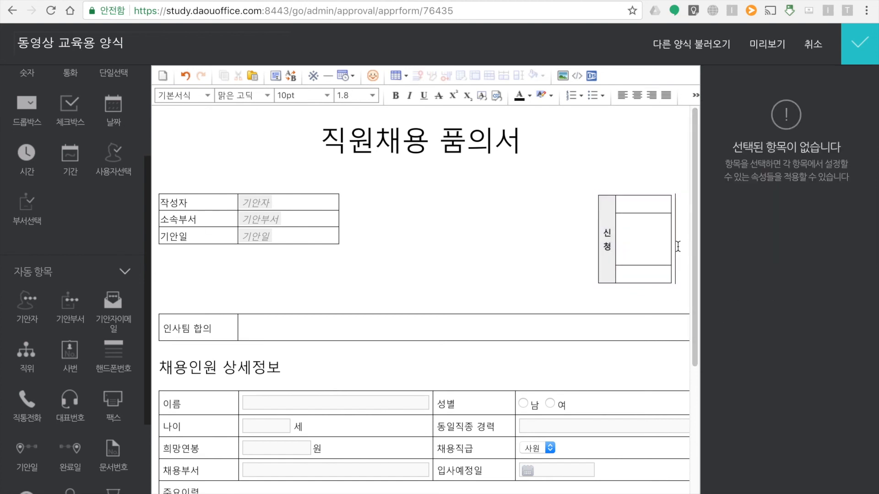
Step: Insert another approval line block (결재선) after the 신청 block in the same cell
scroll(130, 137, up, 3)
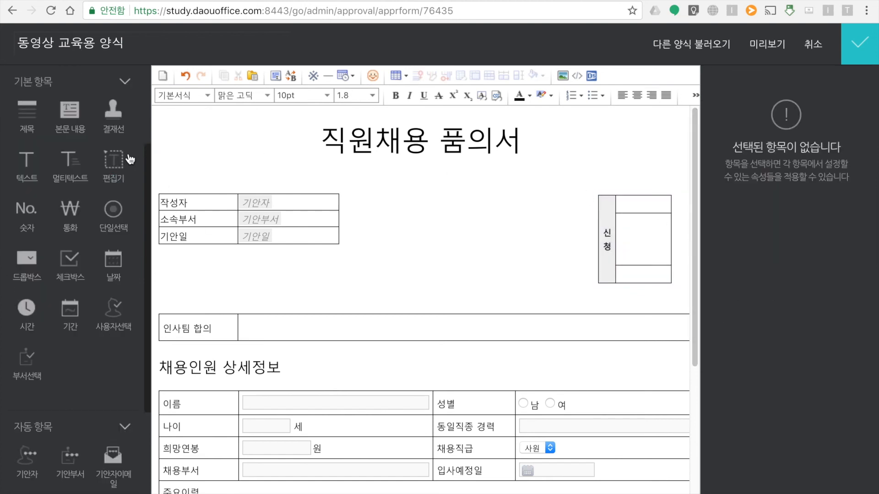
click(113, 113)
click(649, 312)
Step: Name the added approval line 승인 and set its maximum number of approvers to 3
click(759, 202)
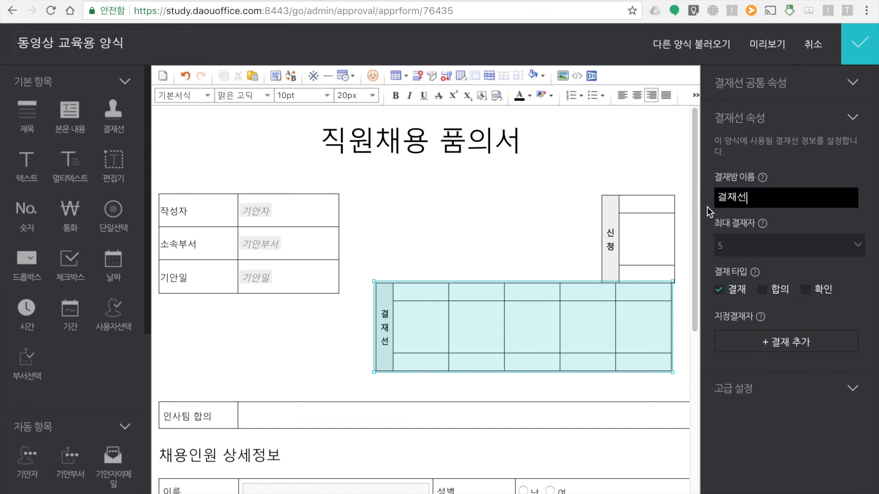
key(BackSpace)
key(BackSpace)
key(BackSpace)
text(승인)
click(761, 247)
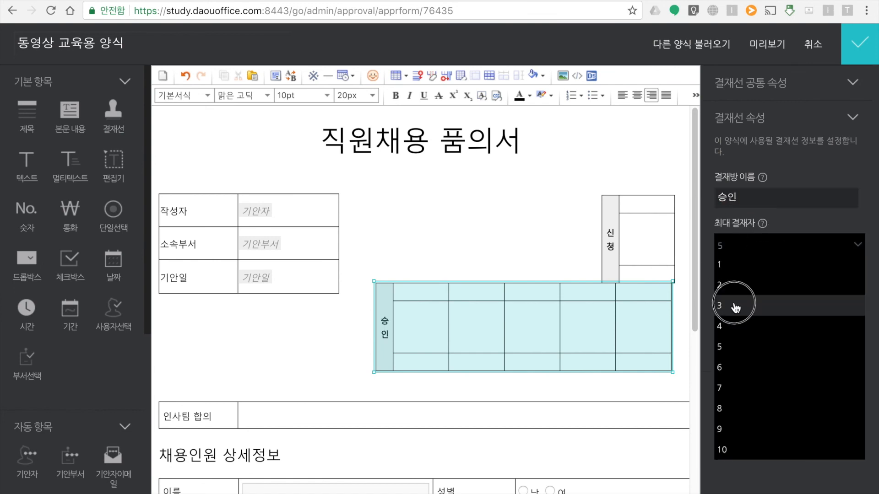
click(734, 303)
click(363, 275)
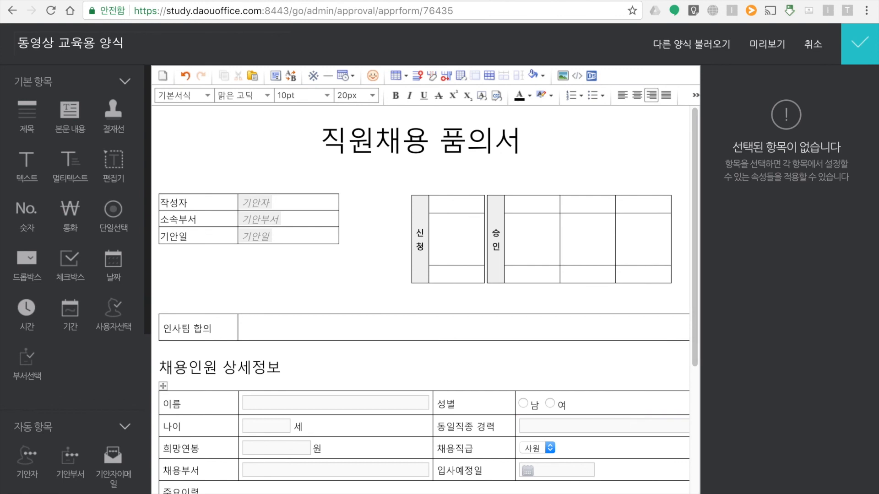
Step: Set the width of the table holding the drafter details and approval lines to 800 px
scroll(661, 276, right, 2)
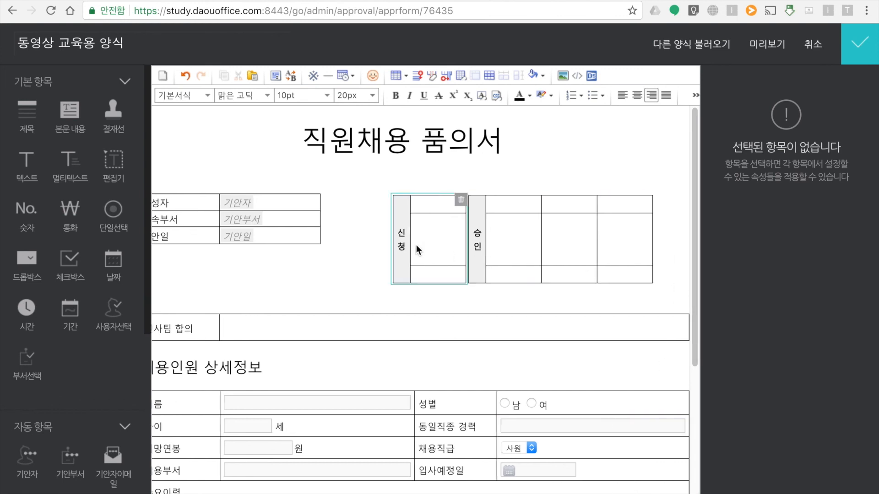
right_click(353, 221)
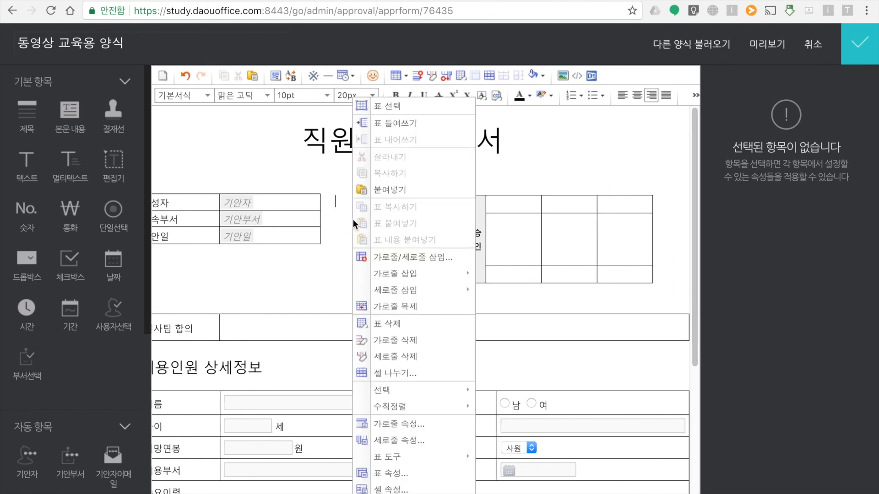
click(398, 474)
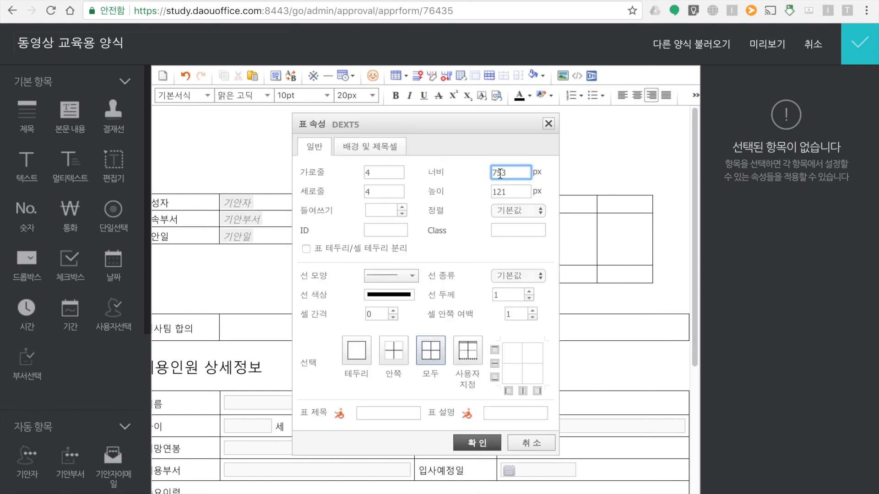
text(800)
click(483, 442)
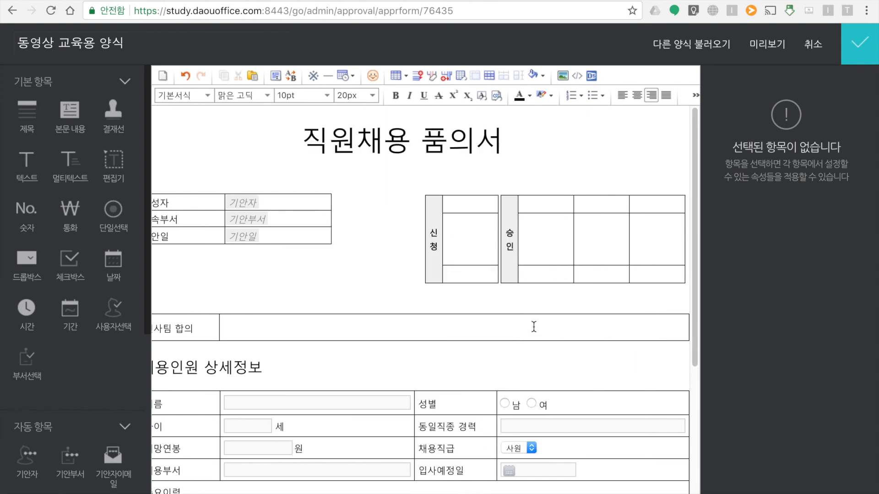
Step: Check the layout, apply the edited form and save the approval form settings
scroll(531, 320, down, 4)
scroll(534, 313, up, 2)
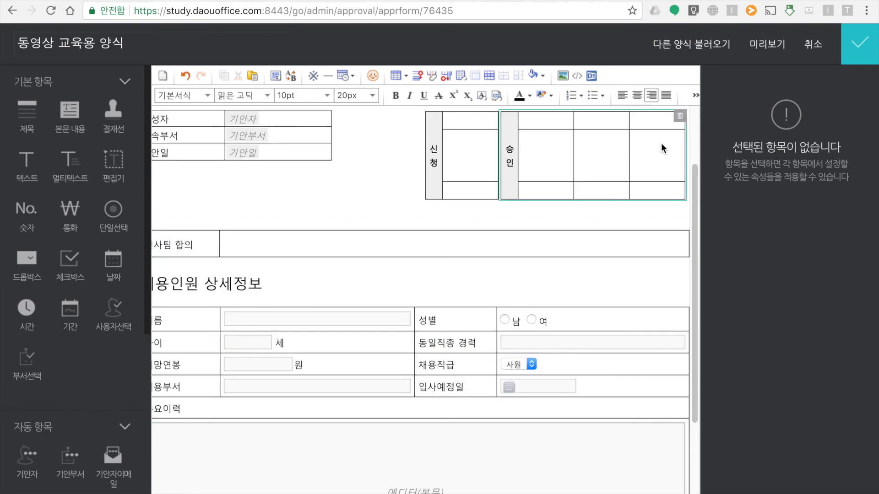
click(853, 48)
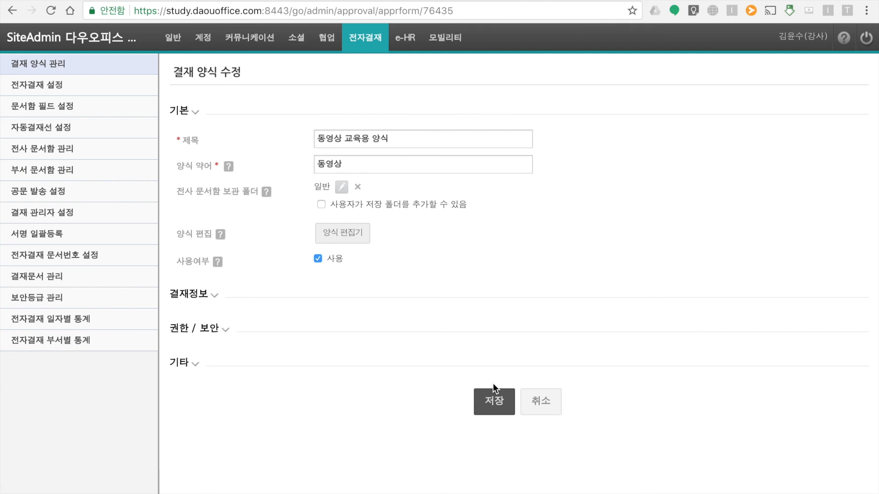
click(494, 403)
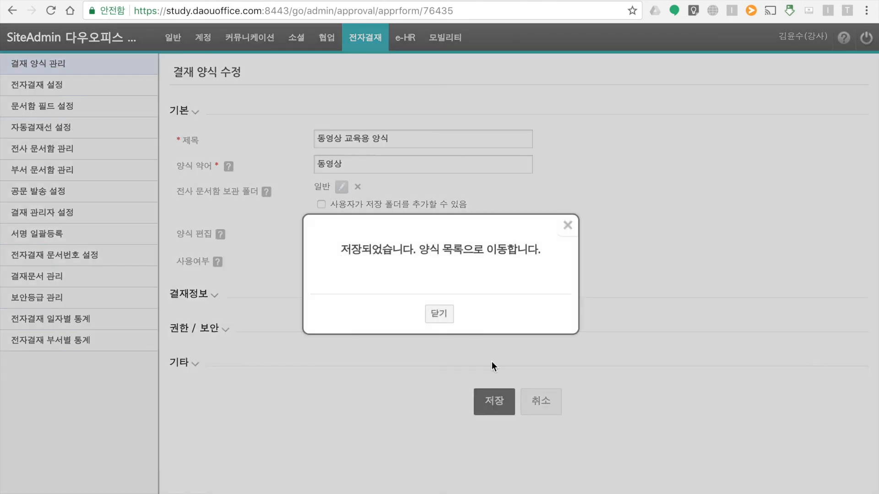
Step: Return to the form list, reopen 동영상 교육용 양식, mark the form as in use (사용) and save it
click(440, 313)
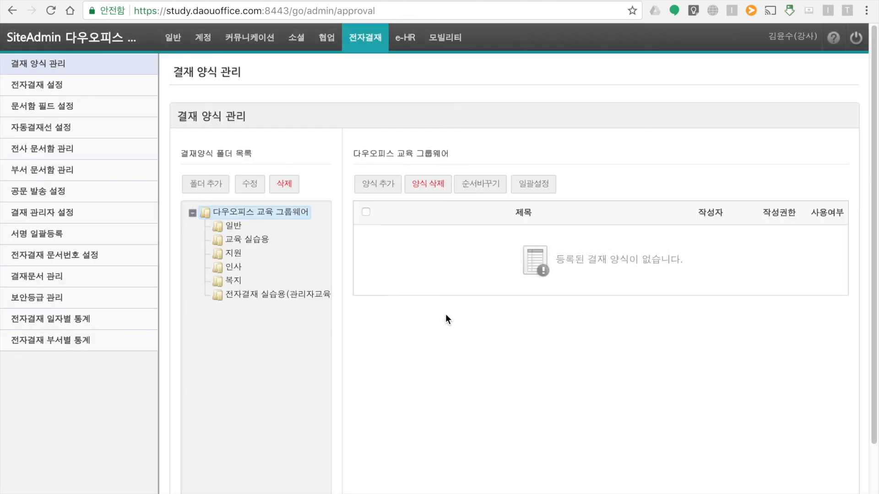
click(405, 330)
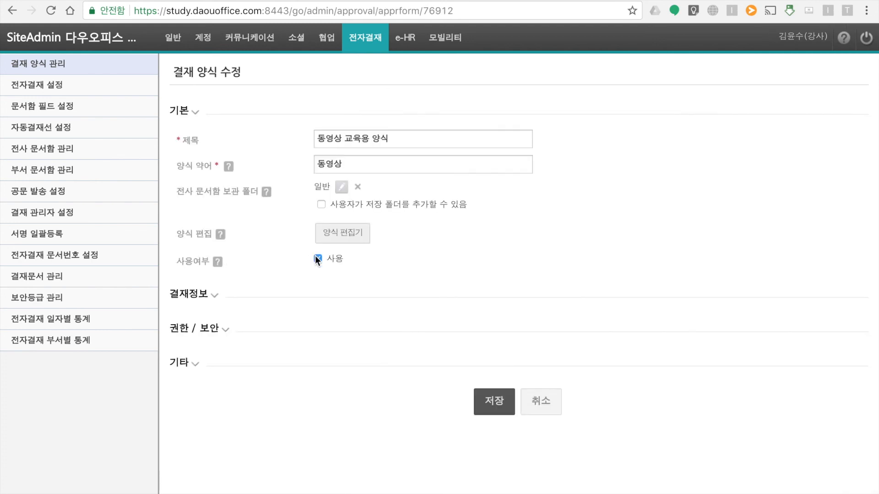
click(478, 402)
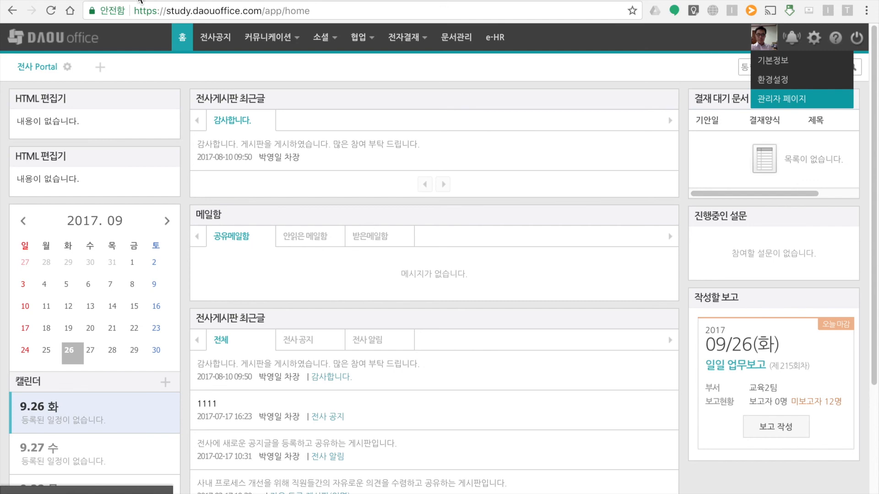
Step: Switch to the user portal and start a new 전자결재 document with the form 동영상 교육용 양식 from 교육 실습용
click(413, 39)
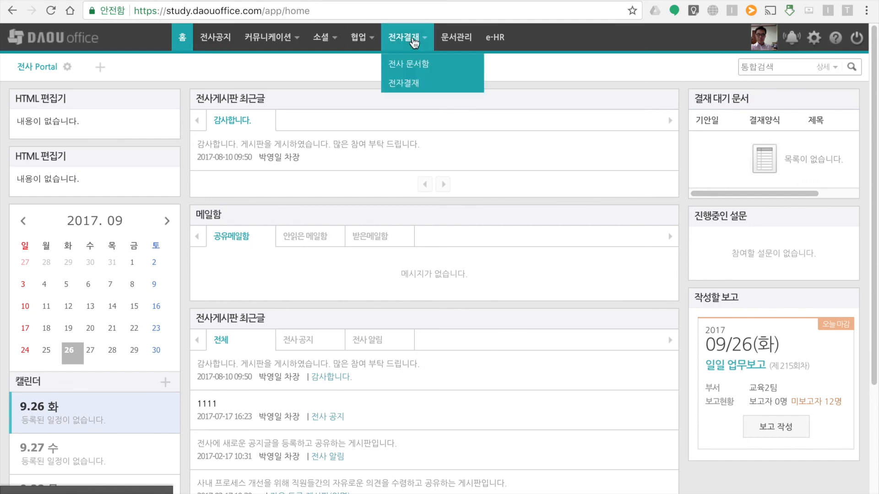
click(420, 88)
click(90, 120)
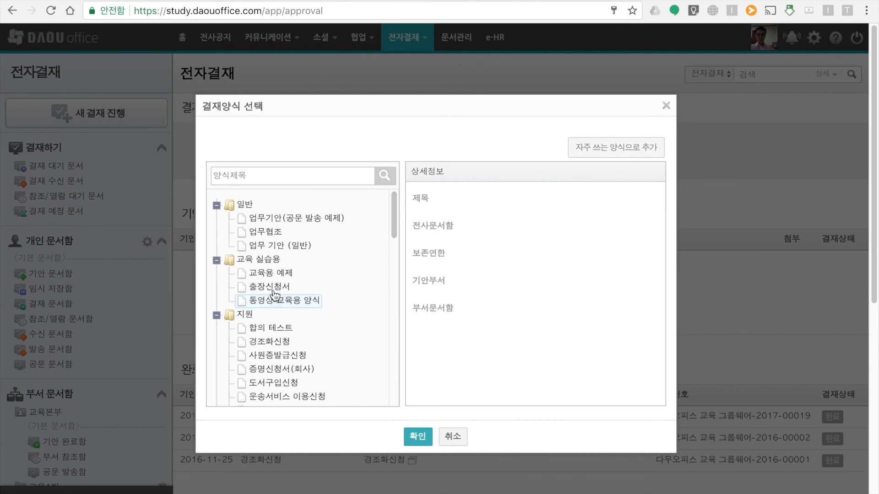
click(279, 301)
click(416, 437)
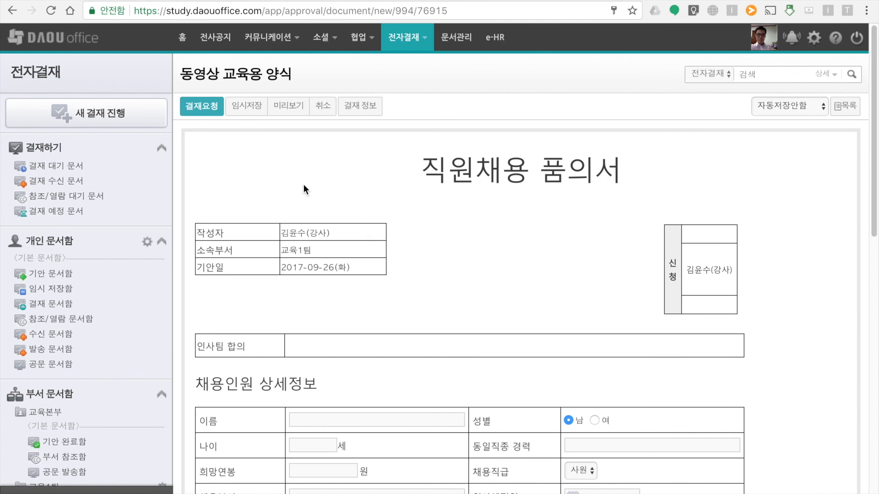
Step: Fill in the candidate's name, the age 30 and the desired salary 30,000,000 in the 채용인원 상세정보 table
scroll(355, 249, down, 3)
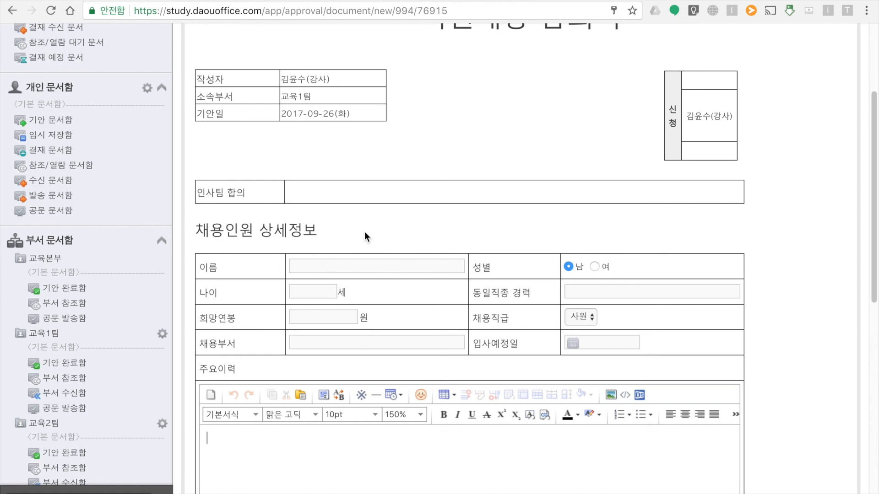
scroll(402, 270, up, 2)
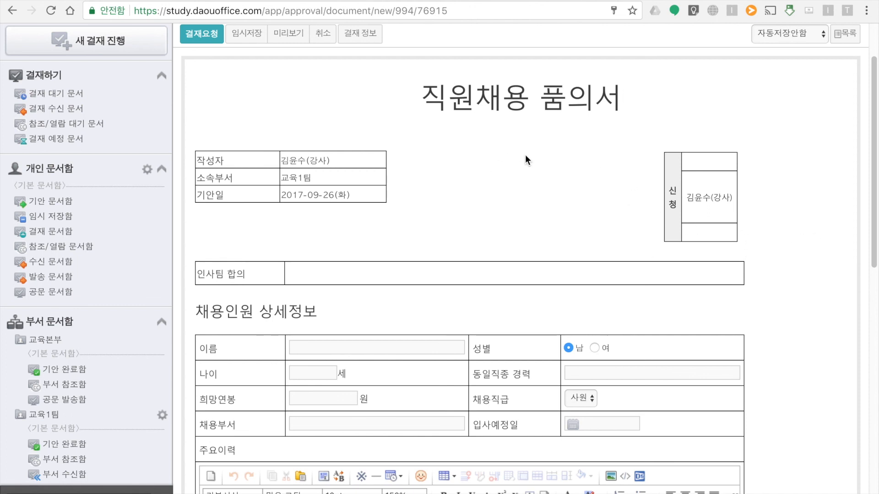
click(337, 348)
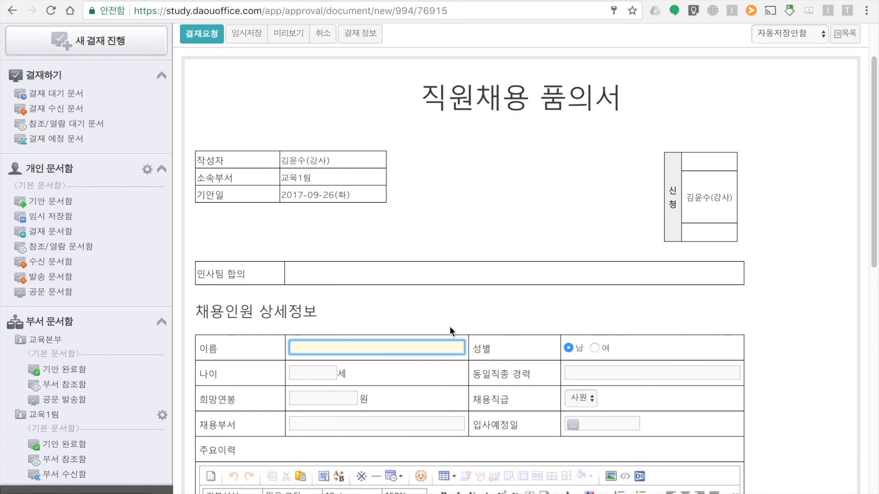
text(홍길동)
click(321, 373)
click(335, 396)
text(30,000,000)
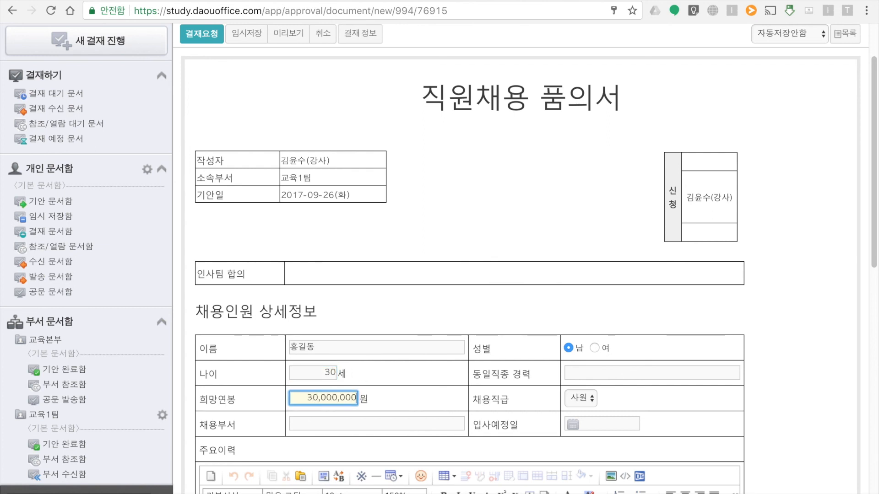
Step: Set the hiring department (채용부서) to 인사팀 and the joining date (입사예정일) to 2017-10-02
click(370, 425)
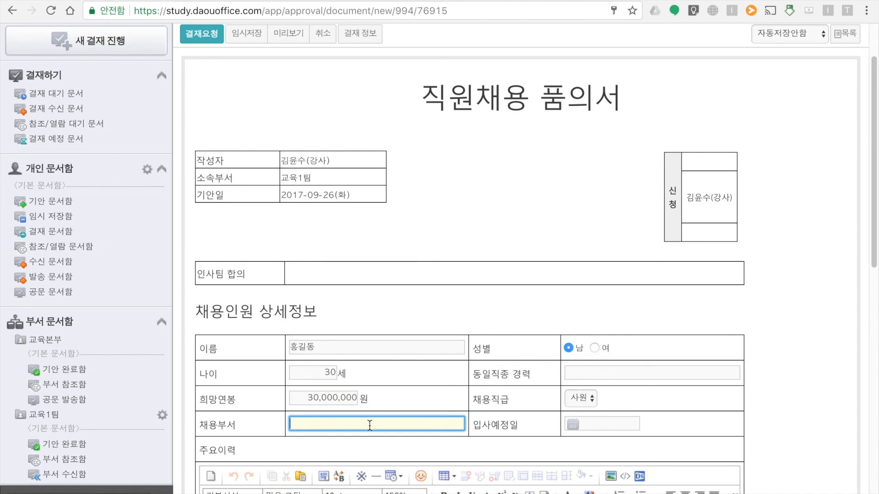
text(인사팀)
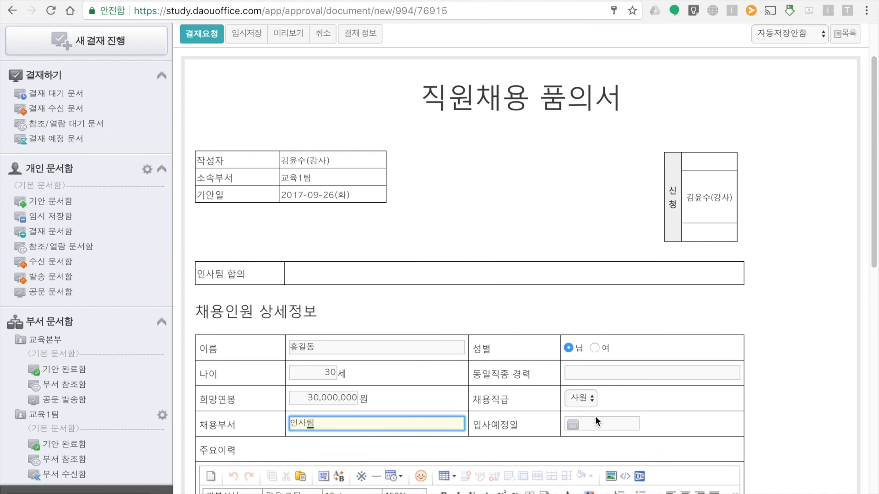
click(597, 422)
click(698, 290)
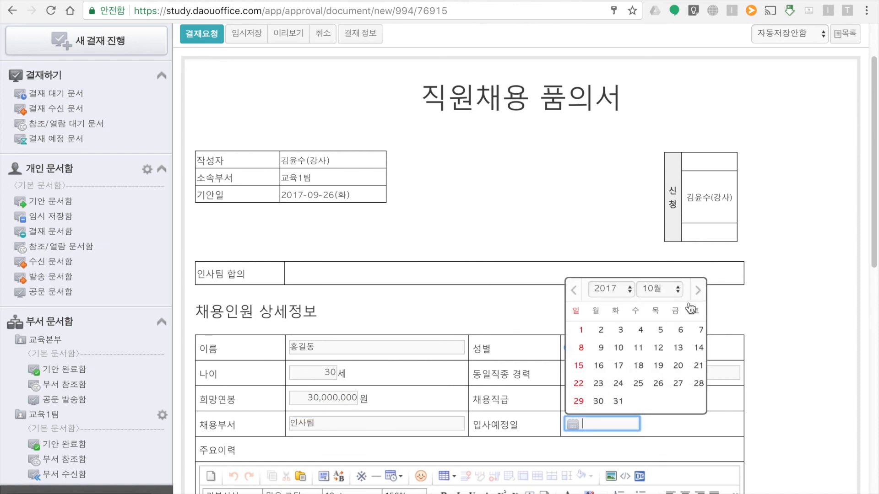
click(597, 339)
Step: Write 이력 on two lines in the 주요이력 editor and review the filled-in document
scroll(444, 289, down, 3)
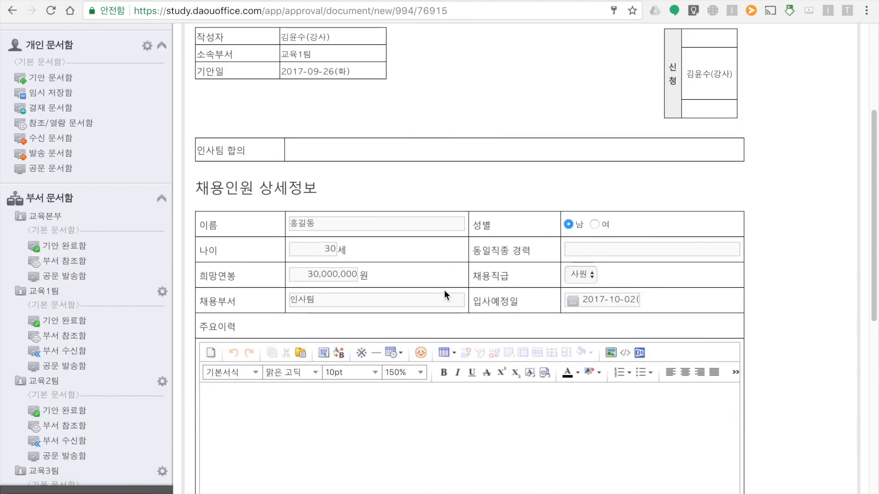
text(력이력)
scroll(551, 404, up, 5)
scroll(550, 399, down, 12)
scroll(550, 400, up, 11)
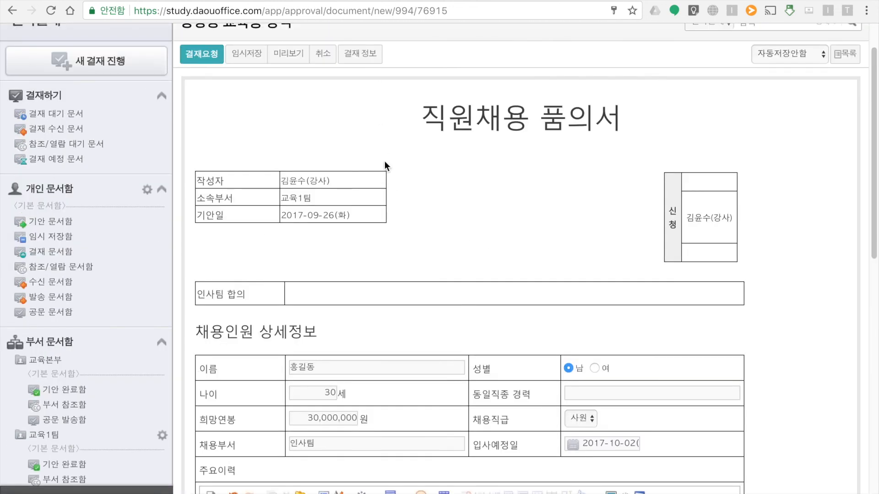
Step: In 결재 정보, add an approver from 교육1팀 and one from 교육본부 to the 승인 line and apply it
scroll(378, 140, up, 1)
click(362, 107)
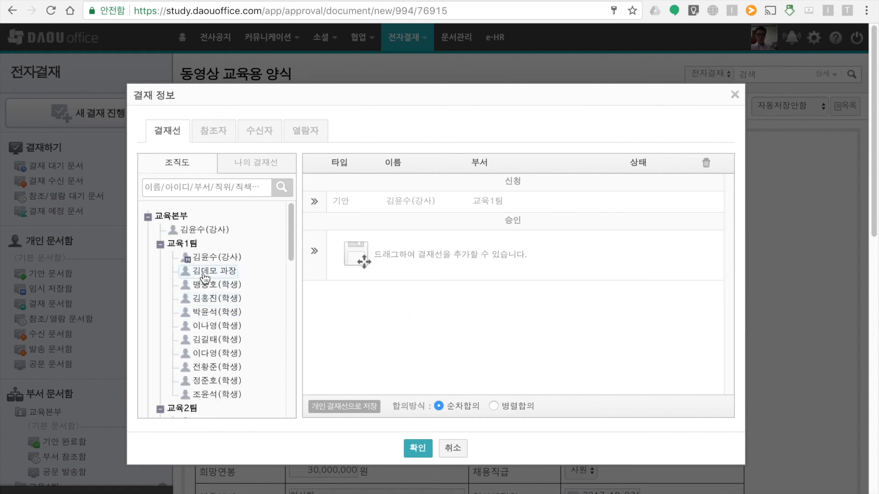
drag(208, 271, 375, 256)
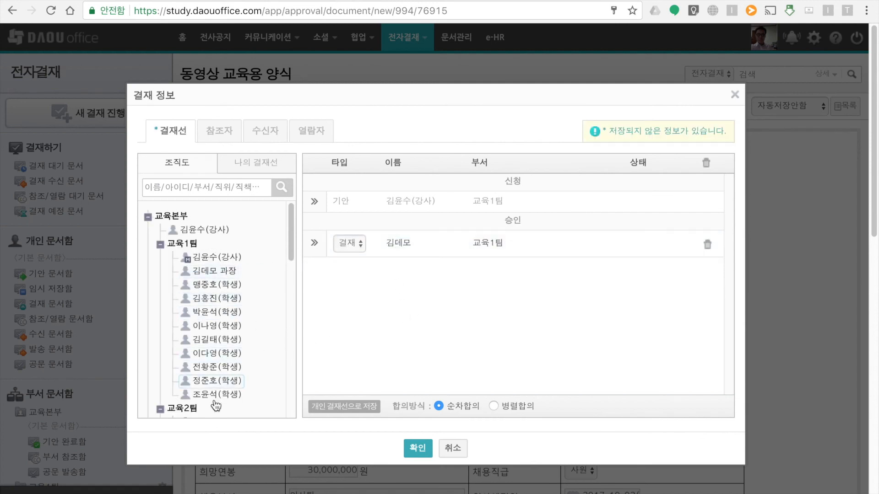
click(199, 231)
drag(198, 231, 403, 262)
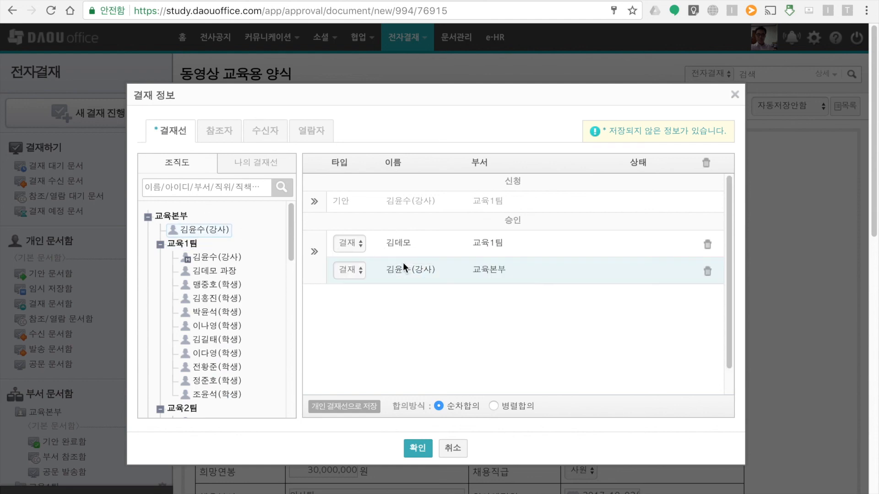
click(417, 448)
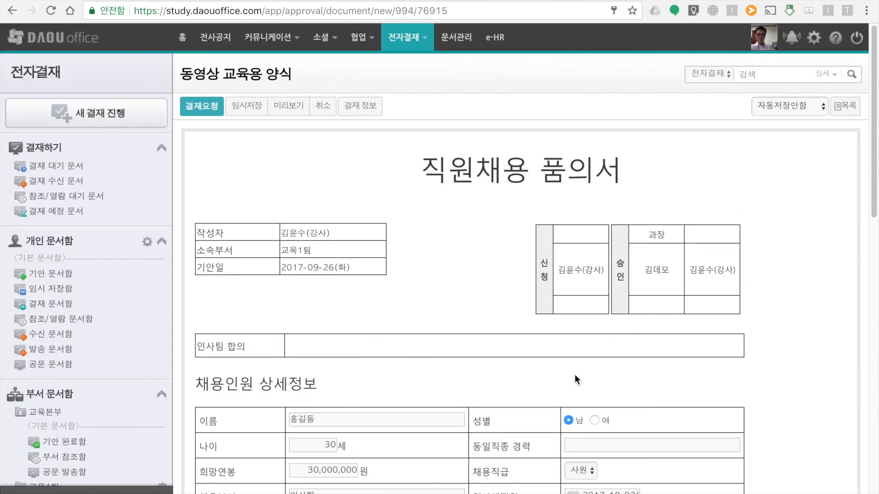
Step: Submit the document for approval and open it from 기안 문서함 to review its layout
click(202, 106)
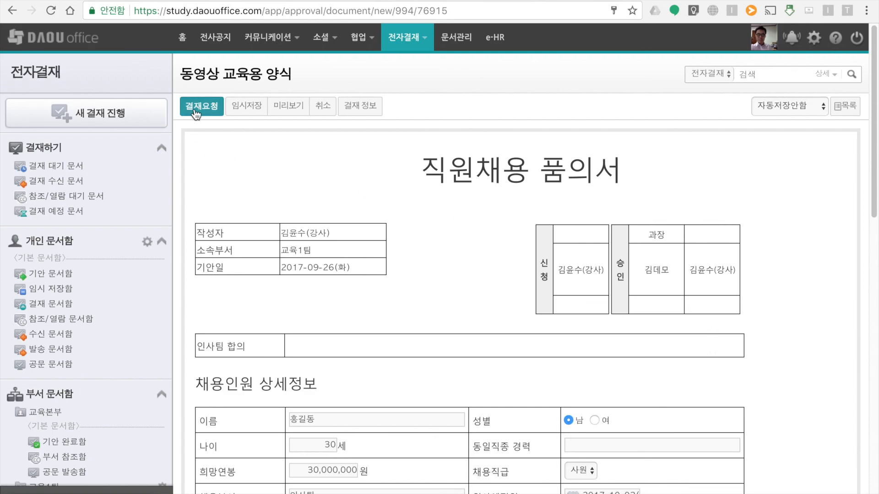
click(417, 389)
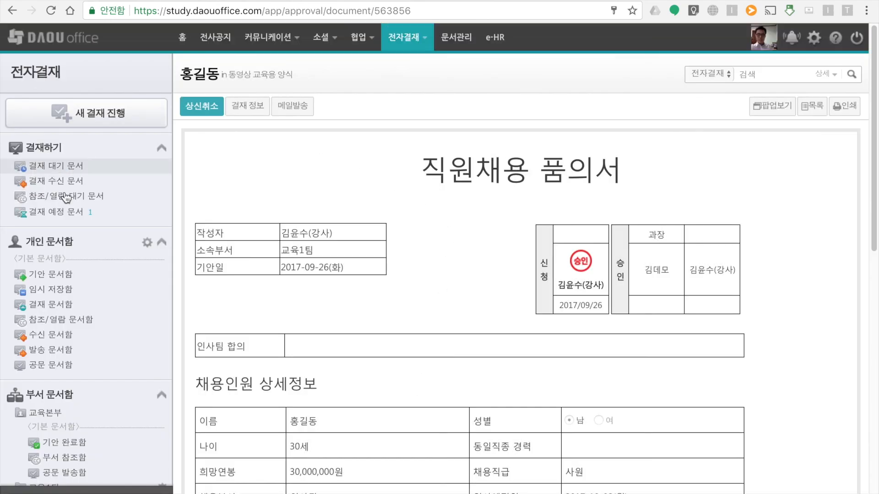
click(48, 275)
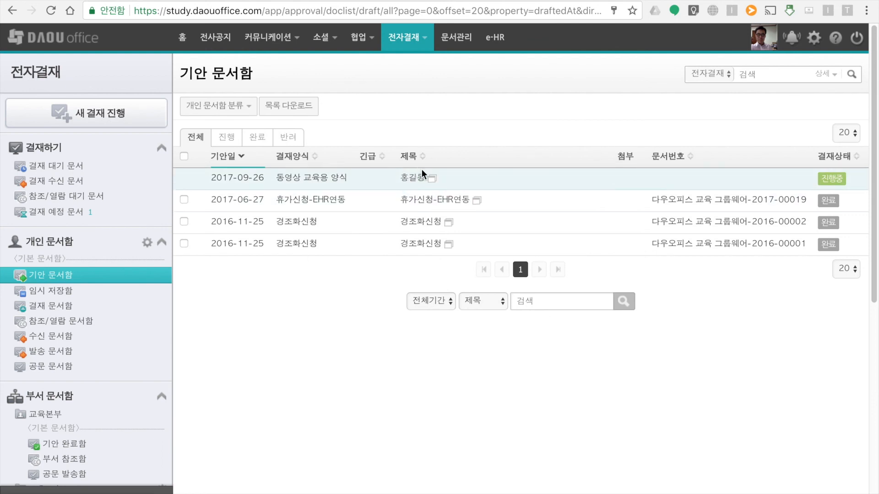
click(418, 177)
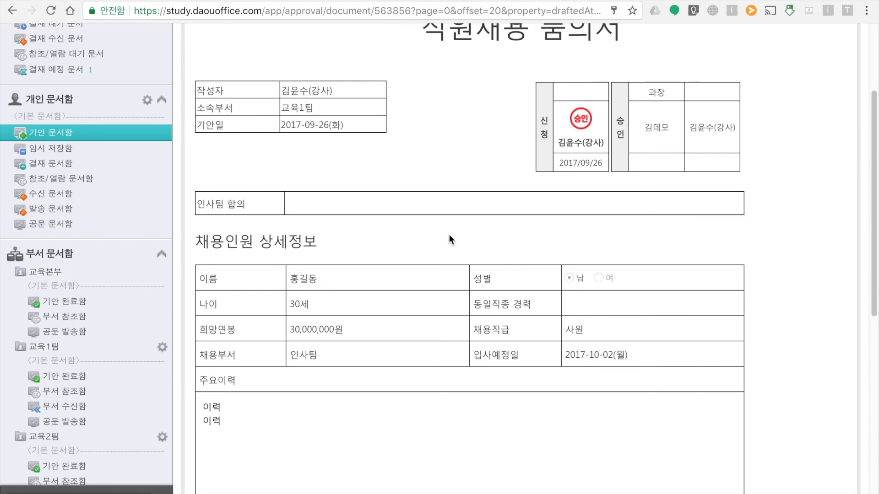
scroll(450, 234, up, 2)
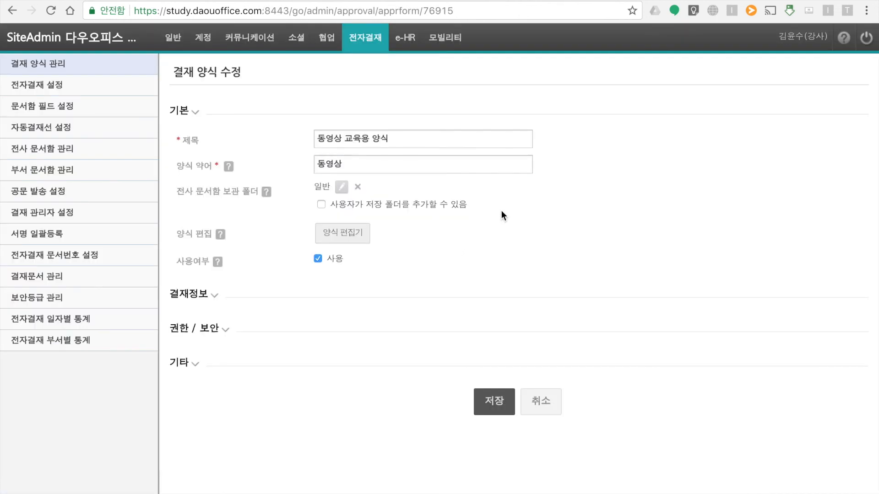
Step: Open the form 동영상 교육용 양식 in the form editor and examine 고급 항목 and the 승인 line's 결재선 공통 속성
click(349, 237)
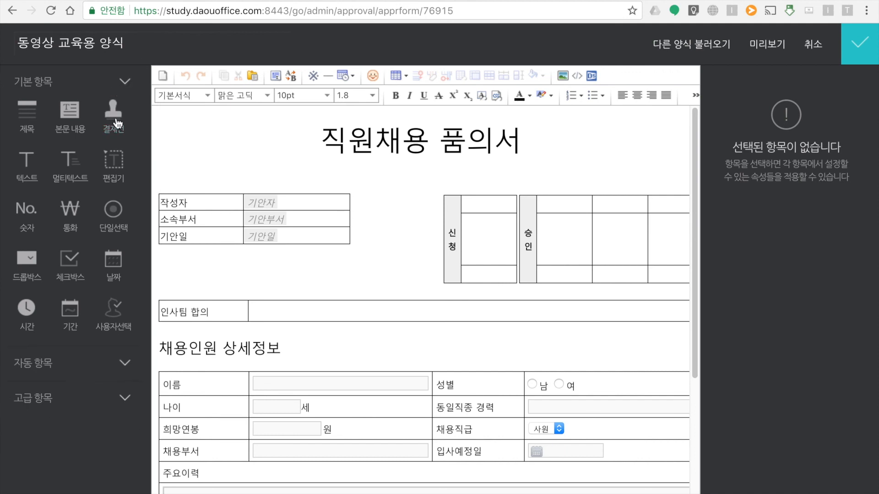
click(125, 81)
click(125, 147)
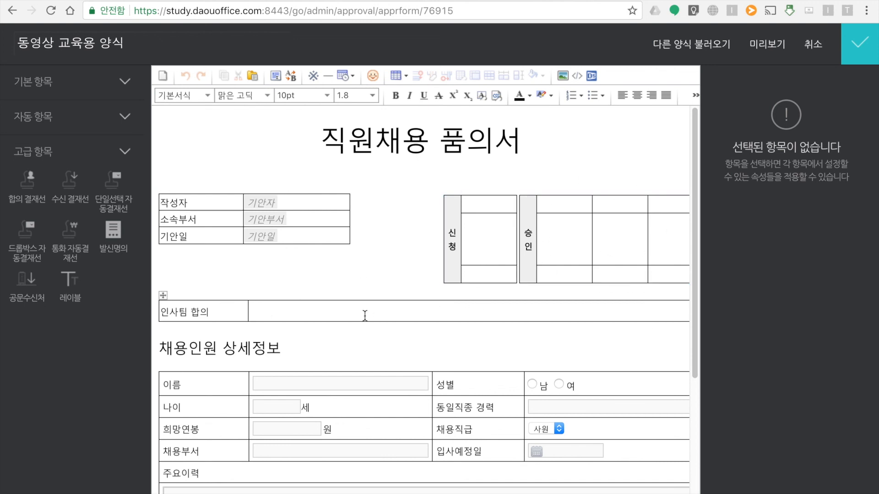
click(571, 244)
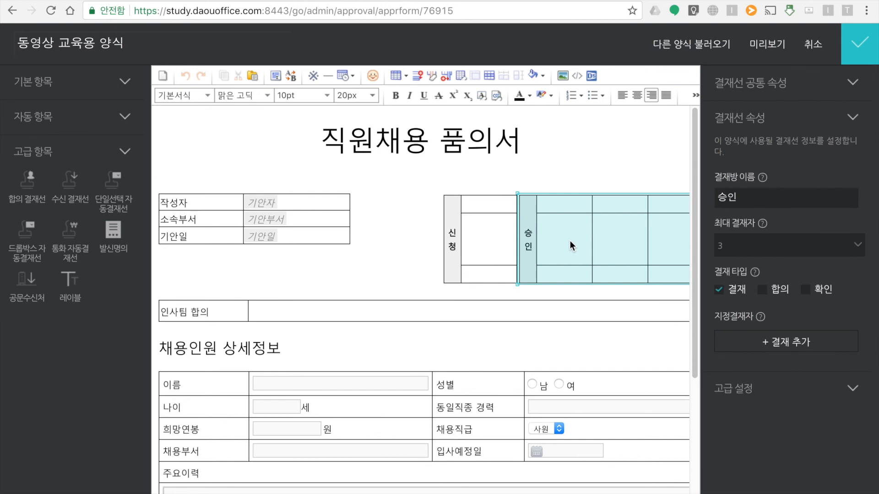
click(792, 89)
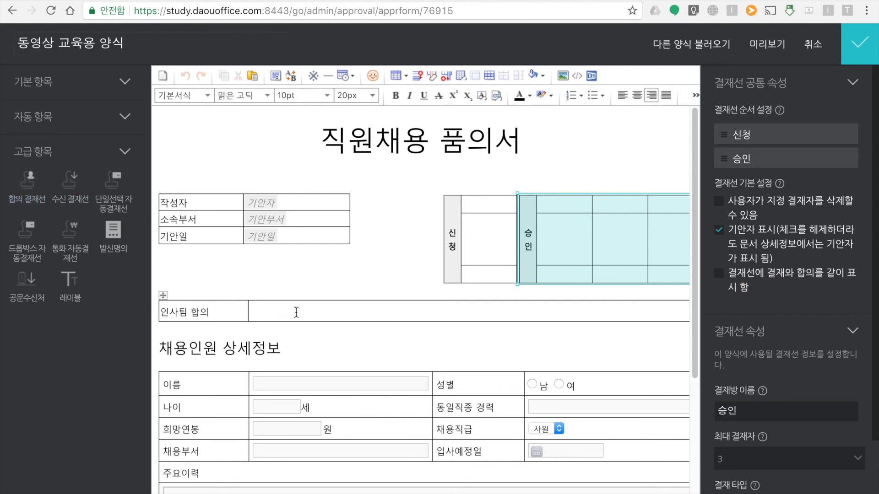
Step: Insert a 합의 결재선 in the empty cell beside 인사팀 합의 and set its 결재방 표시 타입 to Type 2
click(264, 311)
click(31, 192)
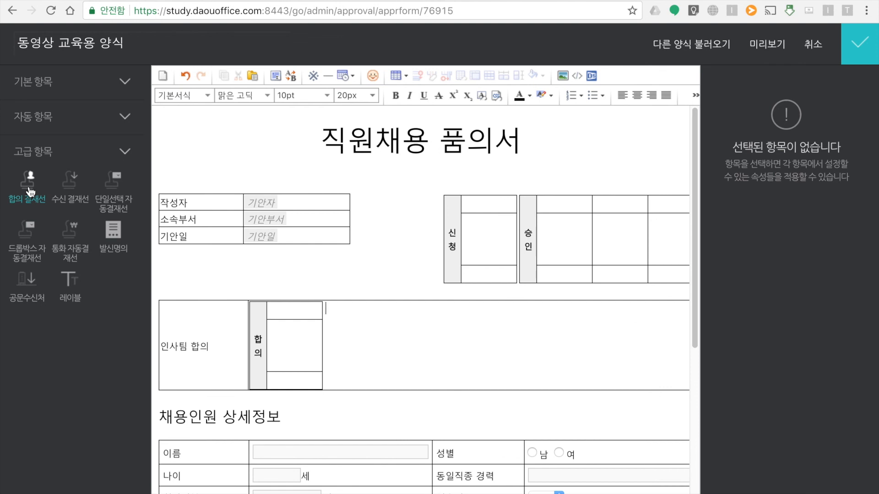
click(286, 348)
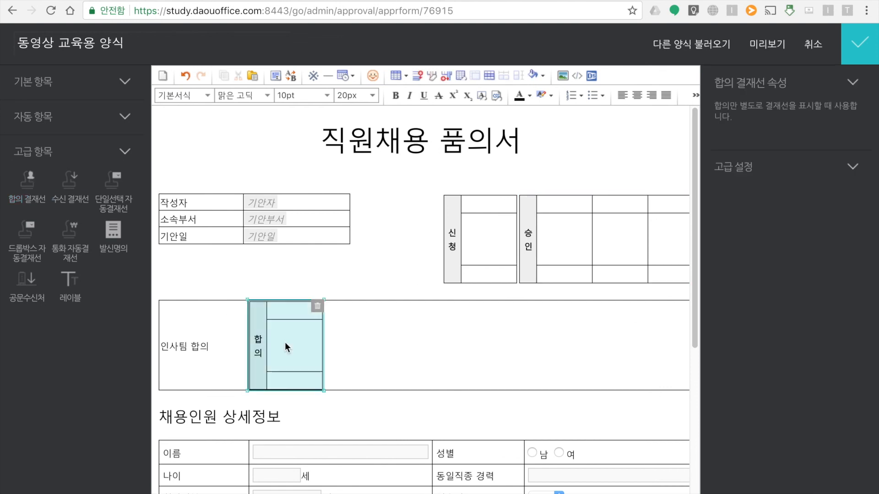
click(853, 168)
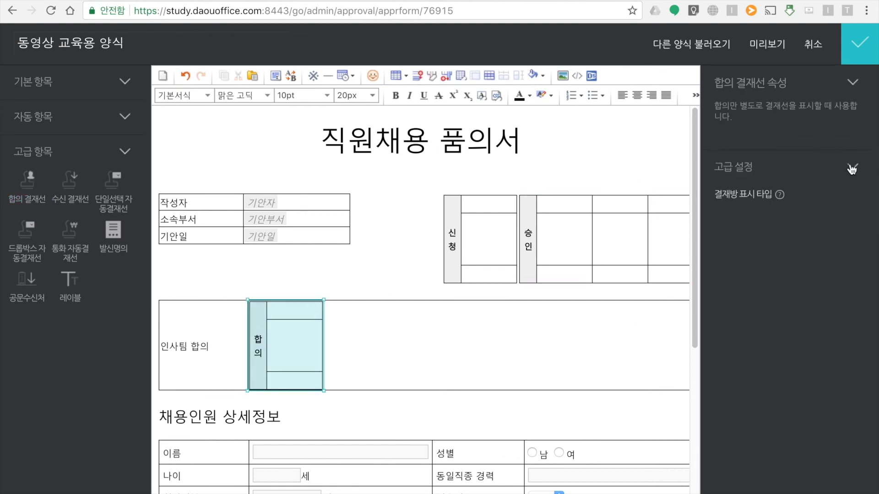
click(785, 212)
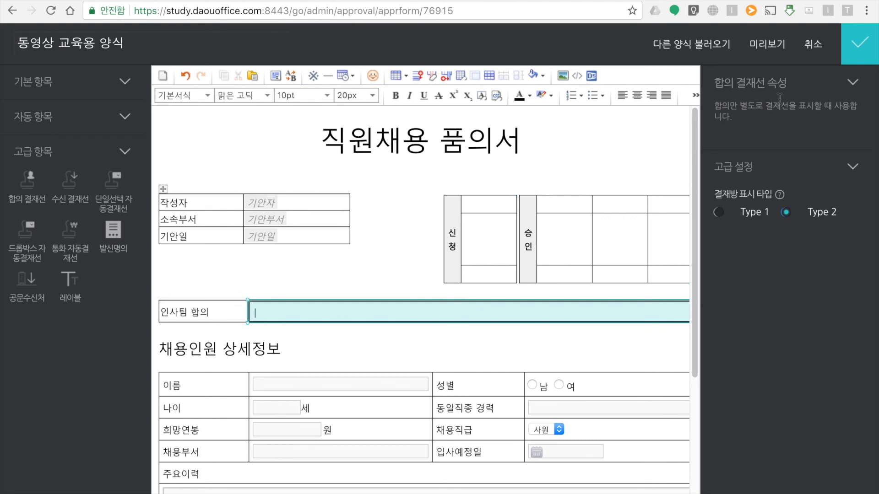
Step: Apply the edited form with the 합의 line, save the form settings and close the save message
click(859, 55)
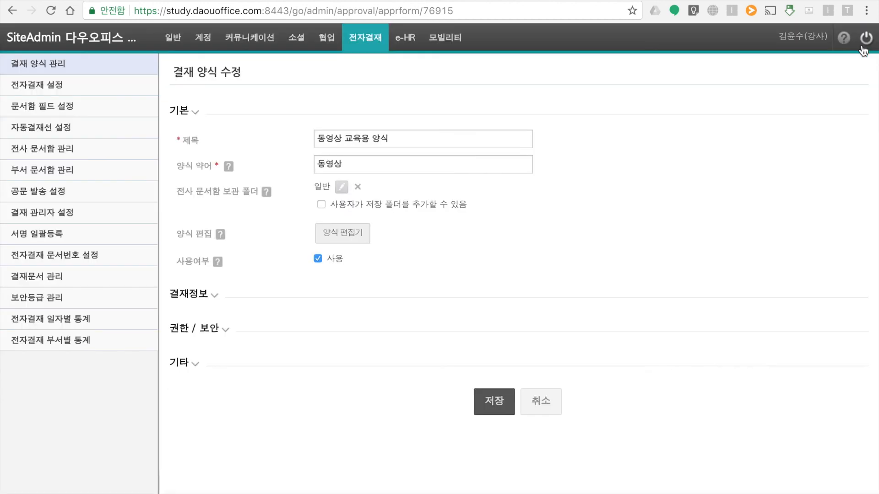
click(494, 403)
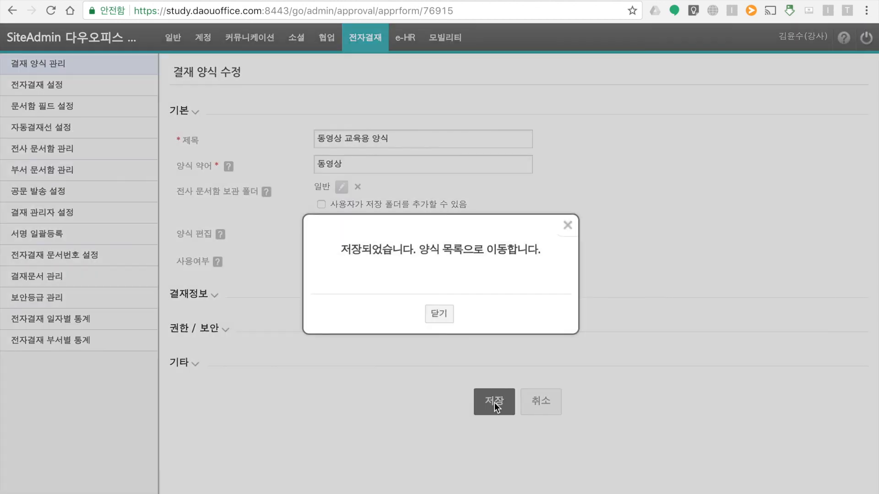
click(446, 312)
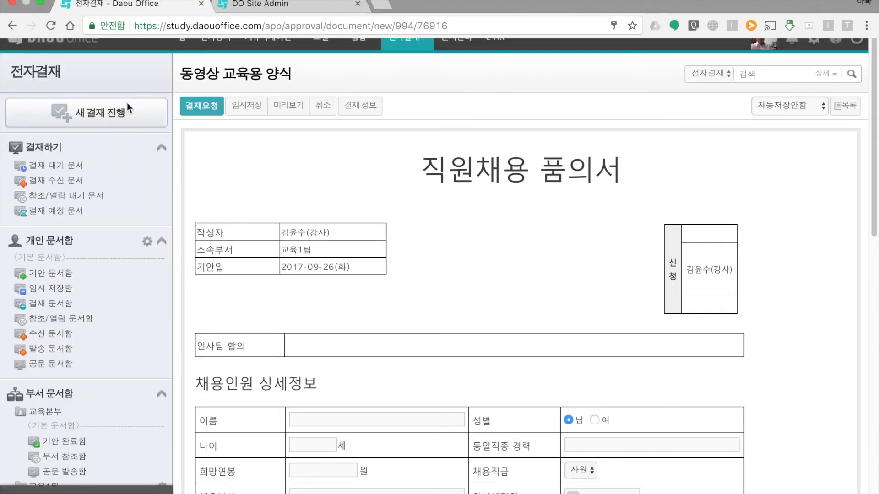
Step: Start a new approval document with the form 동영상 교육용 양식 from 교육 실습용
click(115, 112)
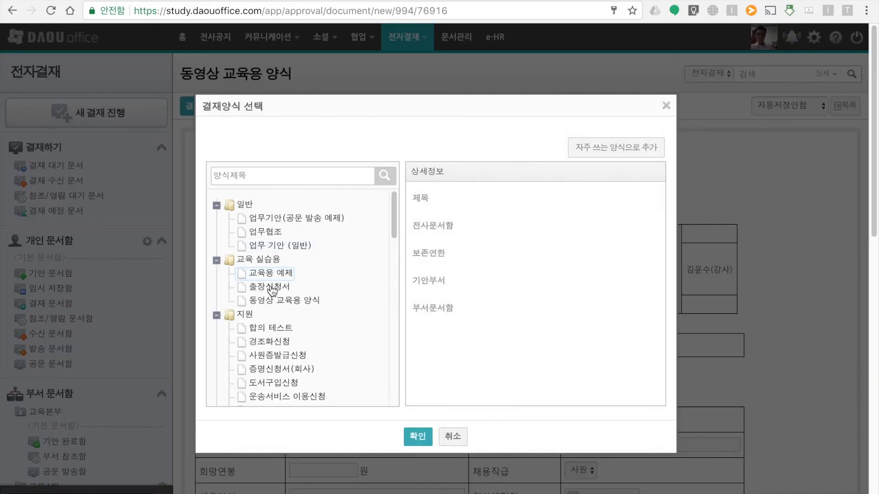
click(284, 301)
click(417, 440)
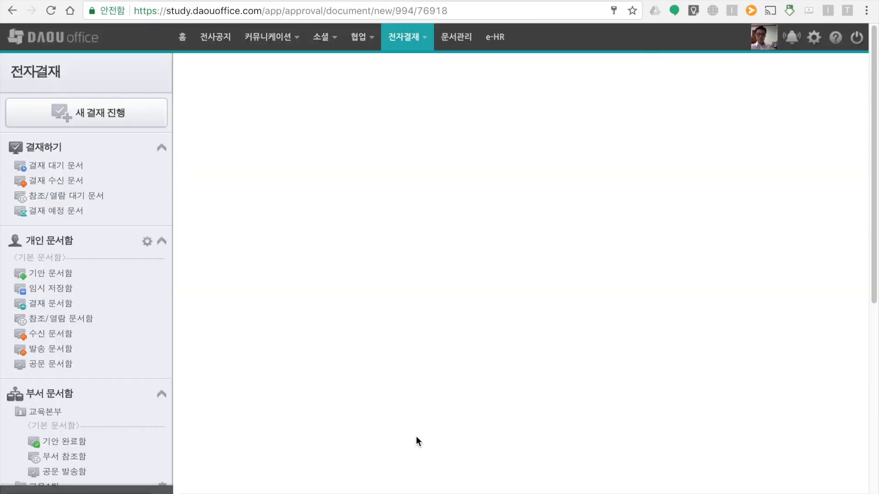
Step: Add a 교육1팀 member and a 교육본부 member as approvers in 결재 정보, and set the 교육1팀 member's type to 합의
click(372, 109)
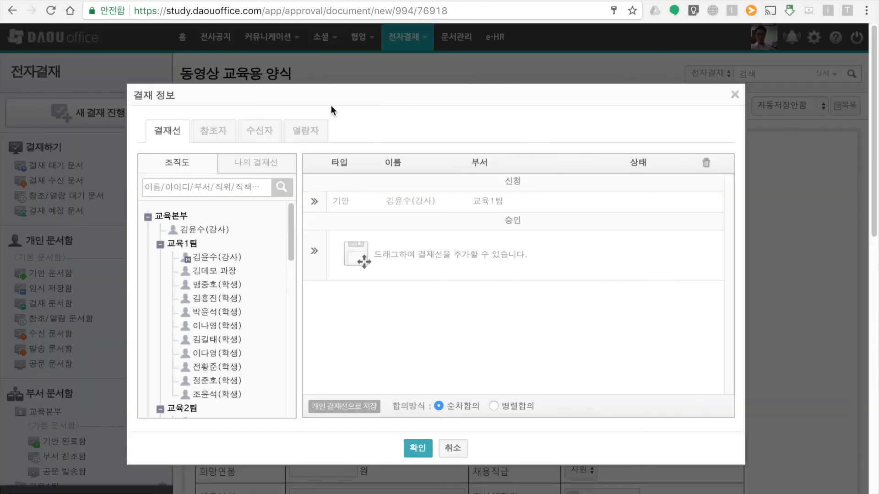
drag(206, 277, 359, 254)
drag(215, 257, 397, 263)
drag(205, 230, 394, 274)
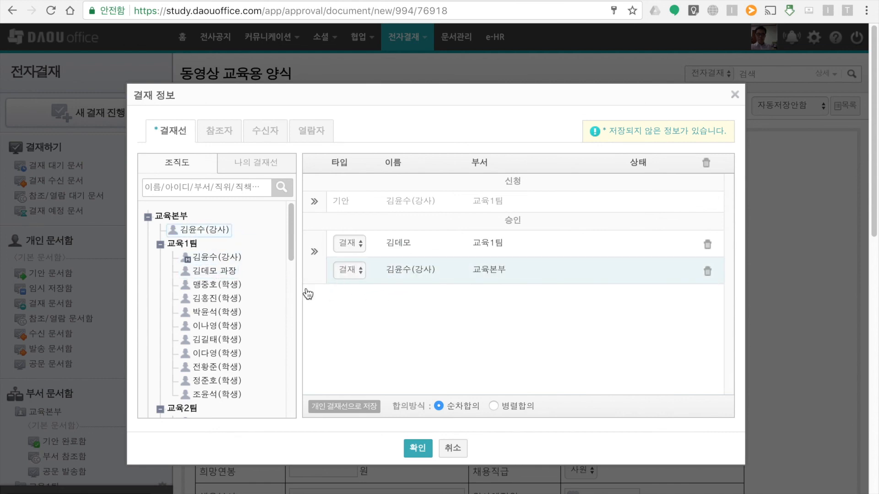
click(352, 246)
click(352, 259)
click(418, 449)
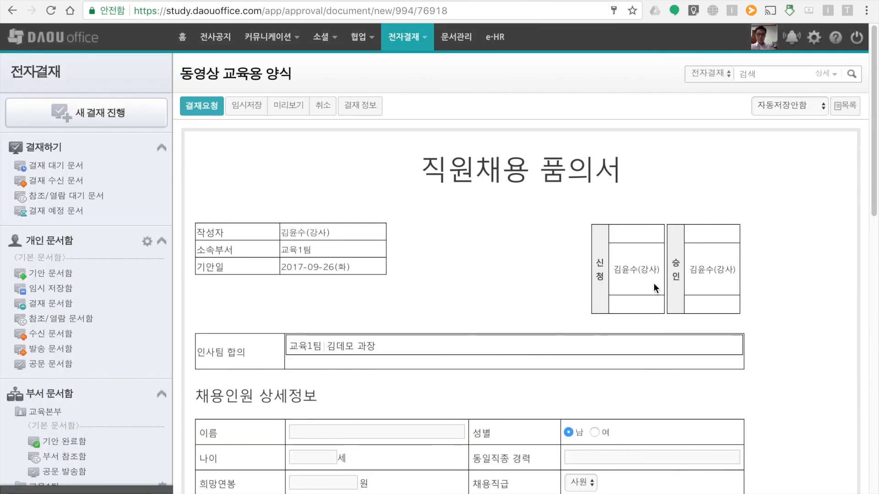
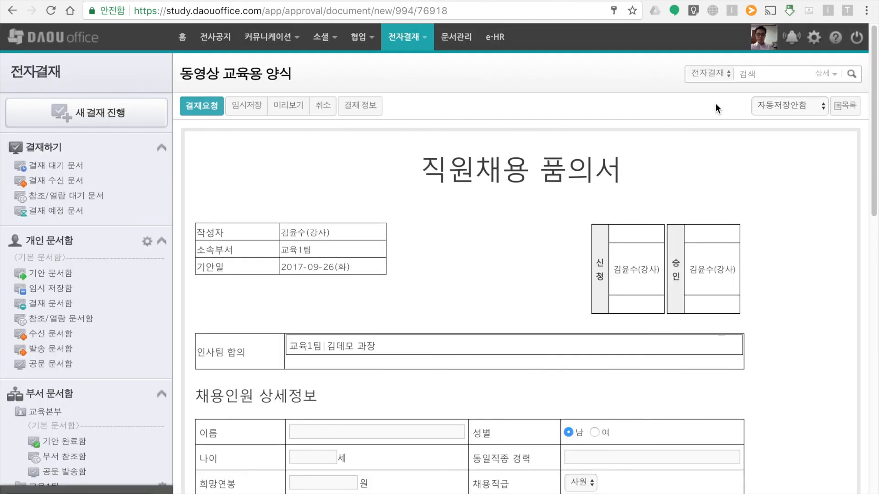
Step: Go to the Daou Office support site's 공지사항 page and expand 결재 양식 샘플
click(836, 40)
click(836, 41)
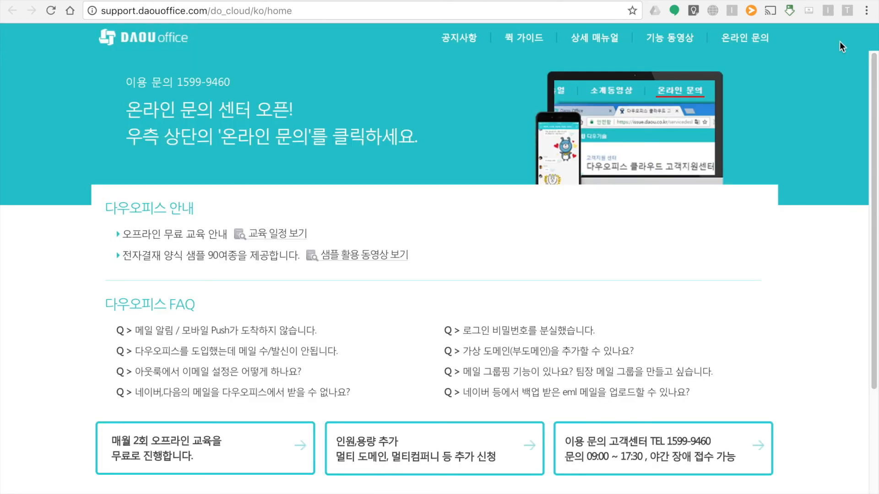
click(461, 39)
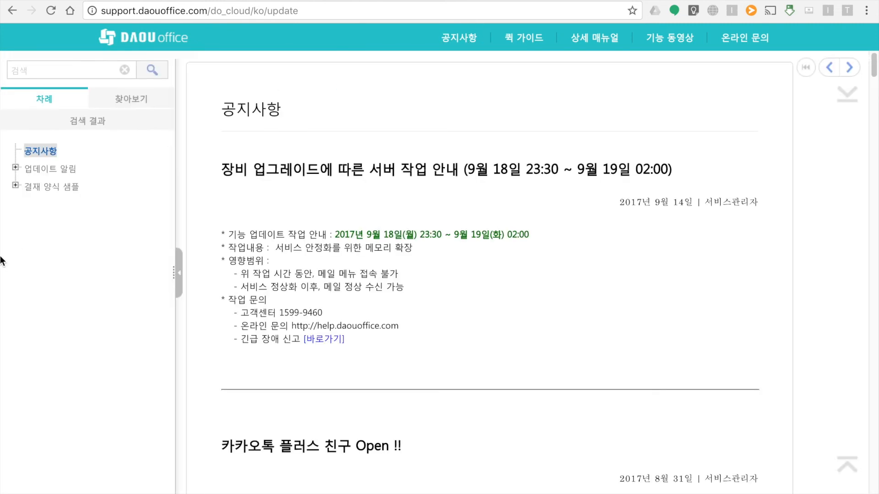
click(15, 185)
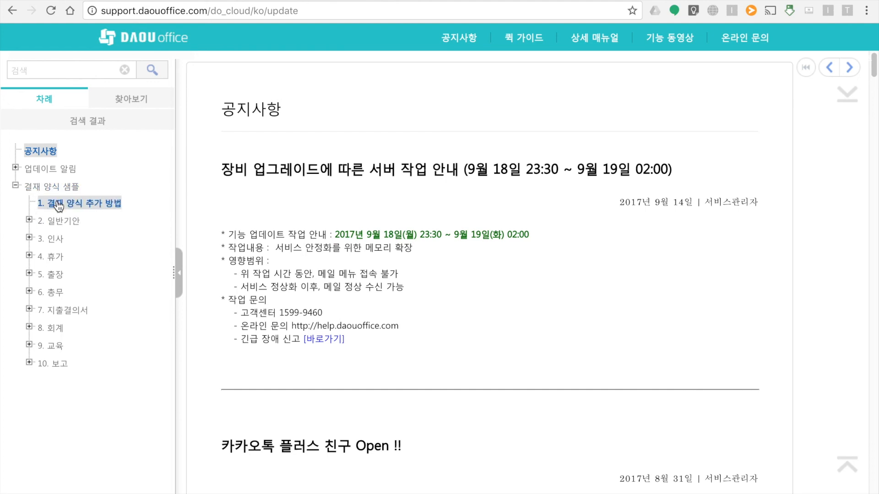
Step: Open the sample C. 휴가원 under 4. 휴가 > 4.1 휴가원 and download its form file
click(29, 255)
click(43, 272)
click(43, 272)
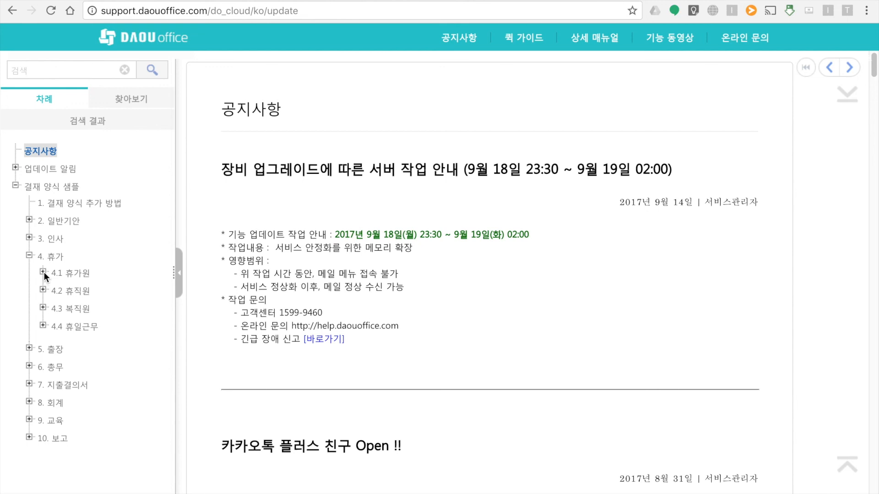
click(43, 272)
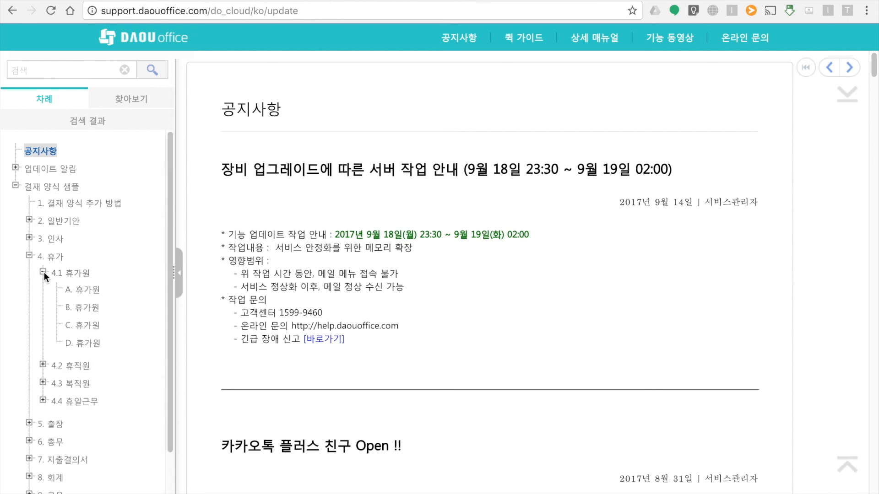
click(85, 328)
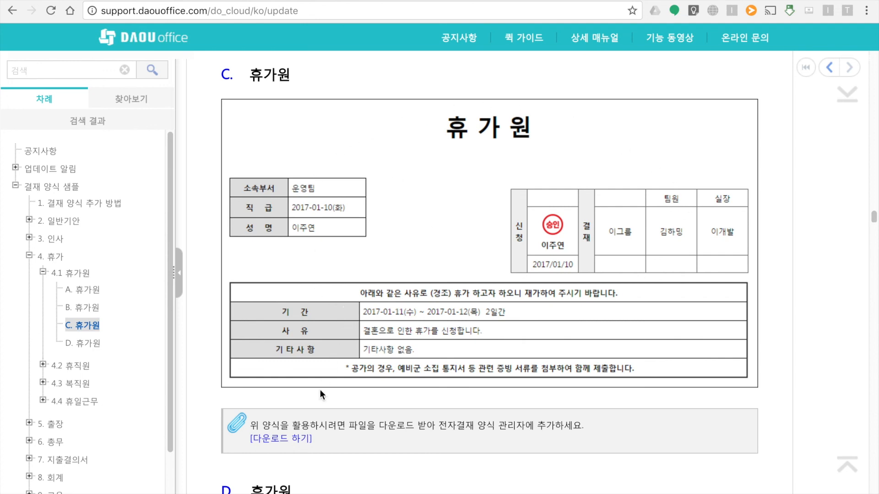
click(287, 439)
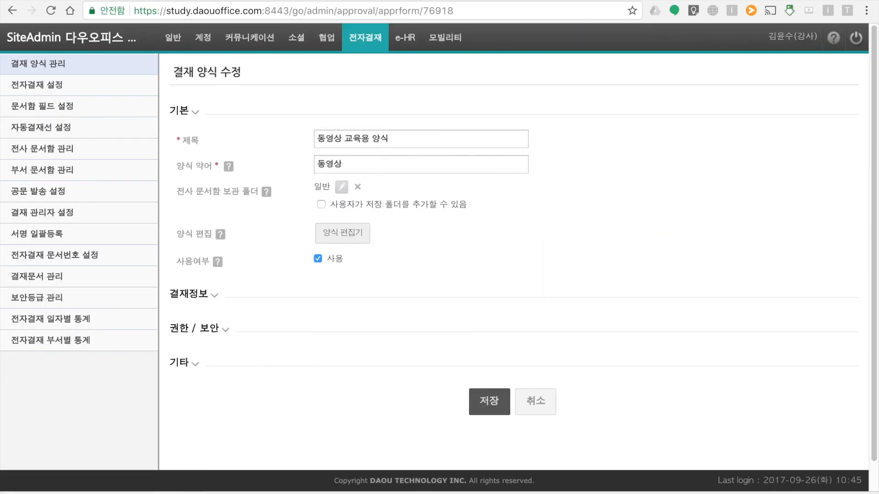
Step: Open 동영상 교육용 양식 in the form editor in DO Site Admin and delete its entire contents
click(353, 234)
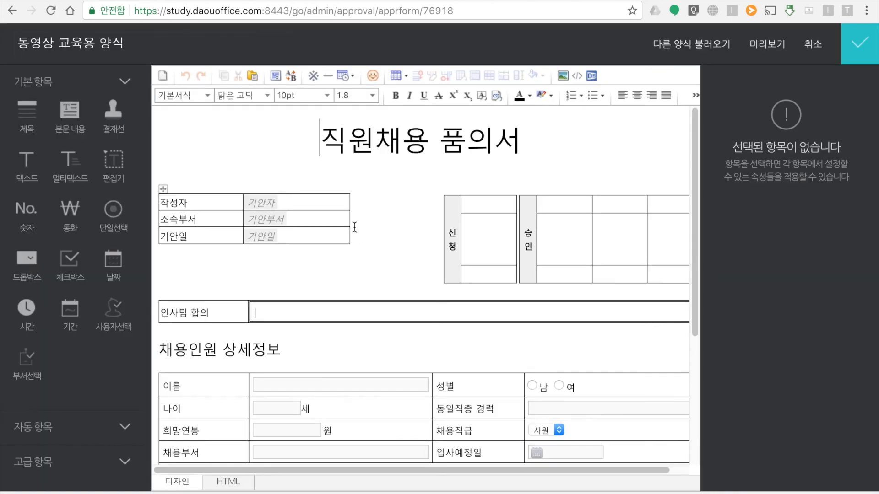
click(410, 172)
click(344, 145)
key(ctrl+a)
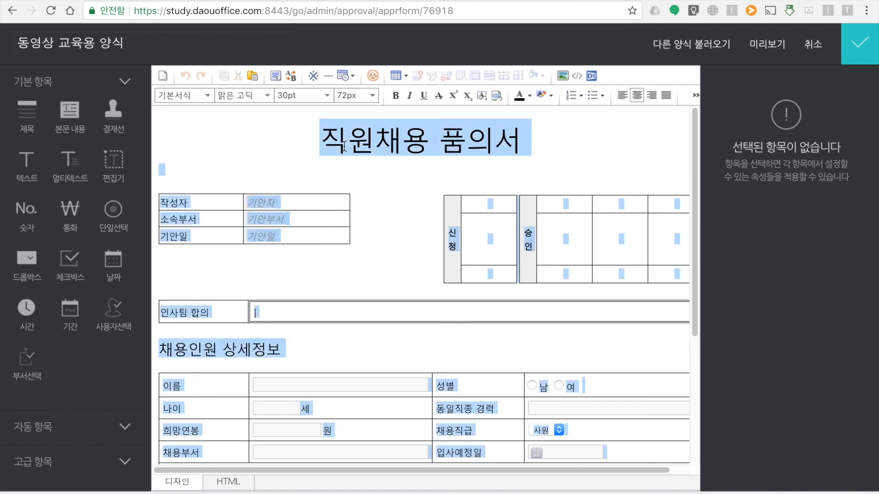
key(Delete)
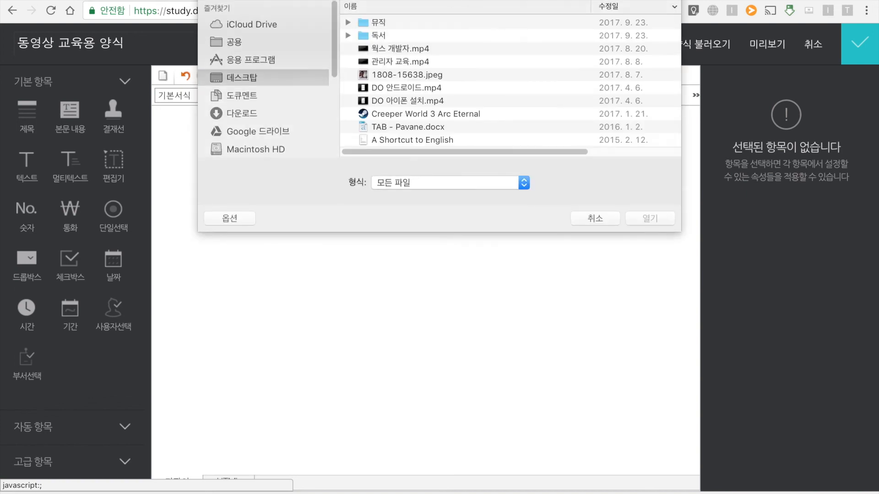
Step: Load the downloaded file vacation_form_04.html into the empty form
click(240, 113)
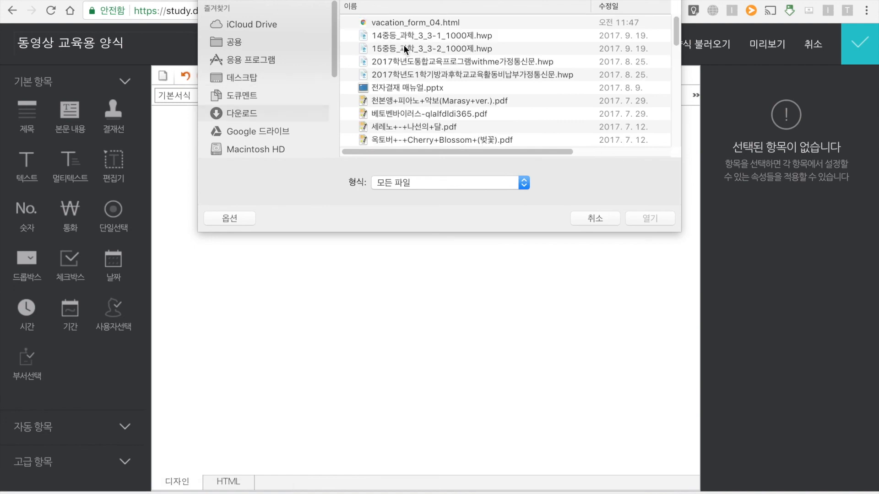
click(430, 23)
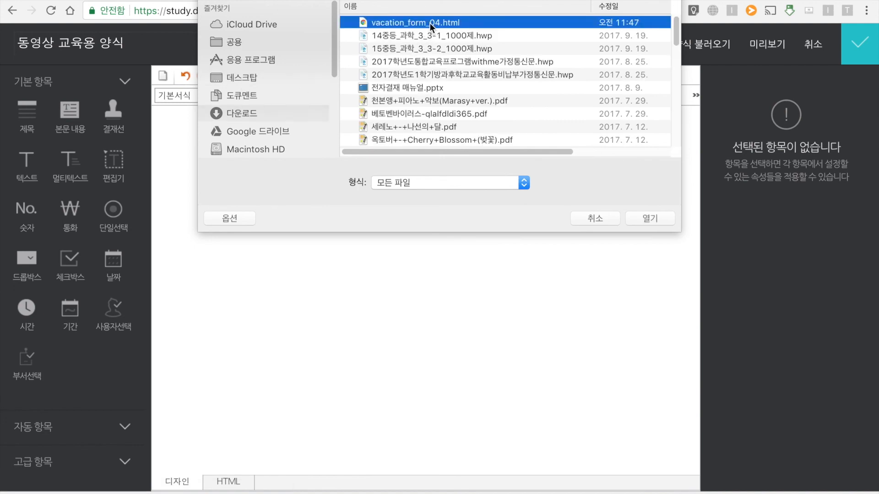
click(649, 223)
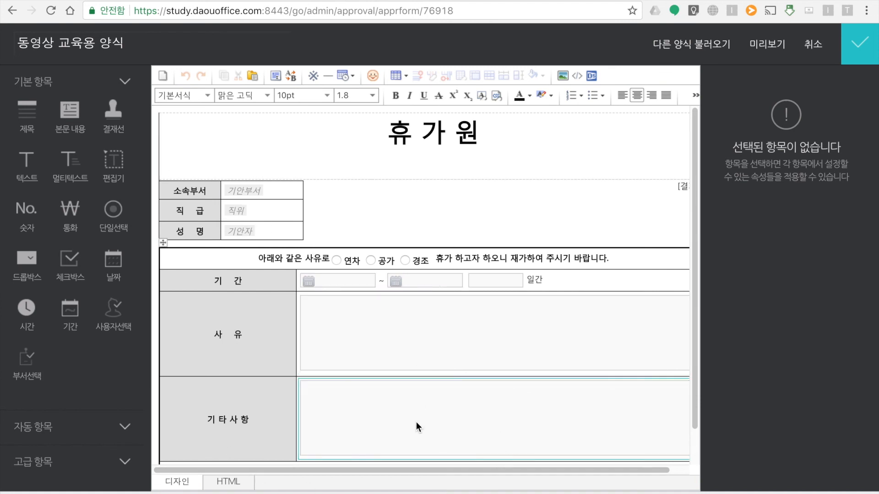
Step: Replace the [결재선] placeholder text in the 휴가원 form with a 결재선 item
drag(343, 470, 529, 466)
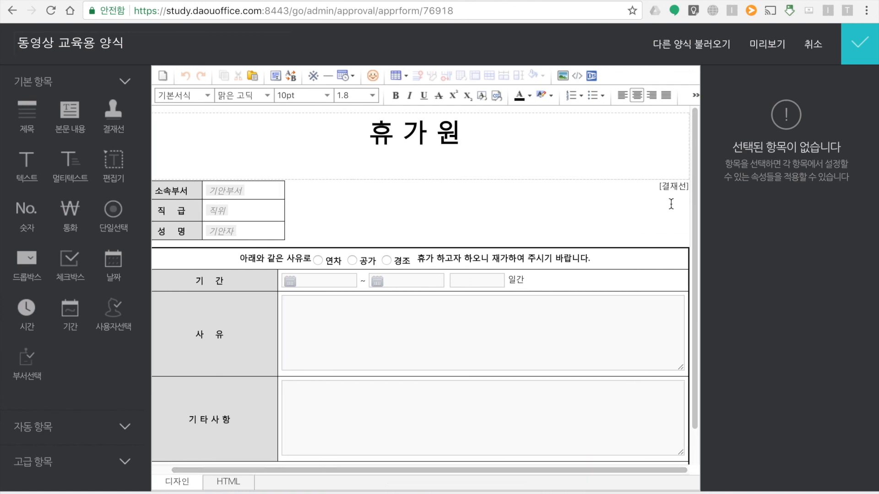
drag(658, 187, 689, 190)
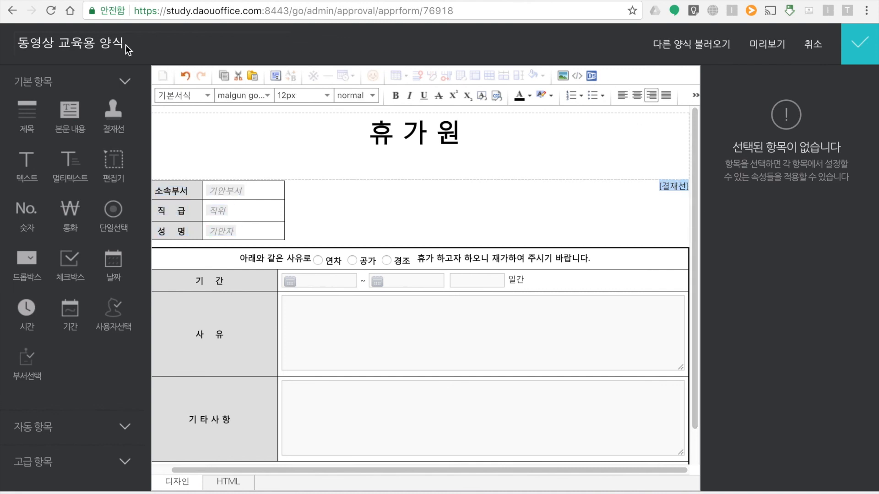
click(116, 120)
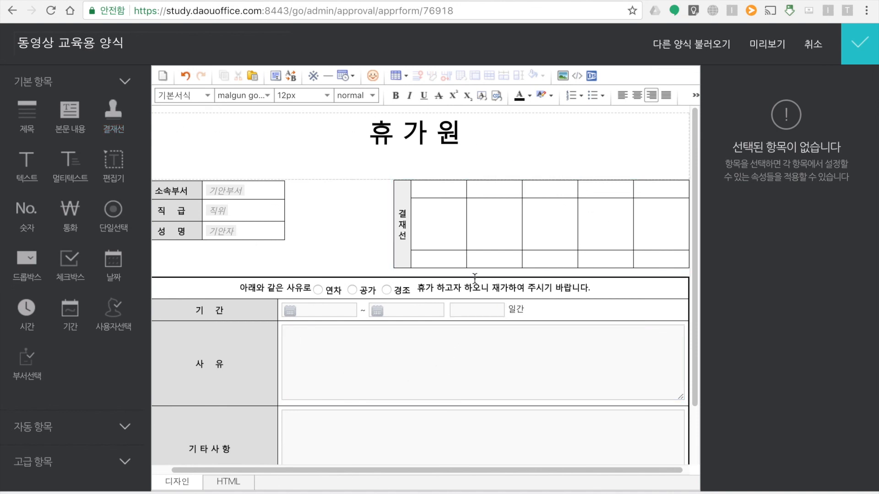
Step: Remove the day-count field and its 일간 text from the 기간 row, and delete the 경조 option from the leave-type choices
scroll(474, 278, down, 2)
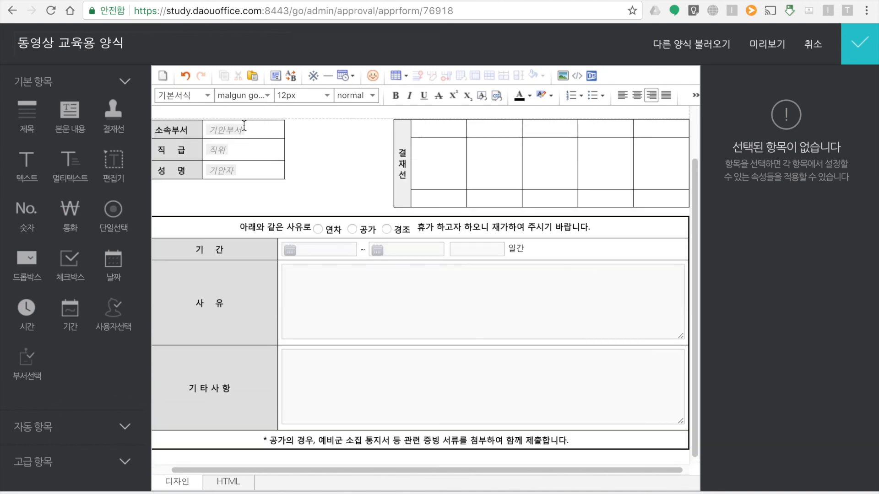
scroll(263, 139, up, 2)
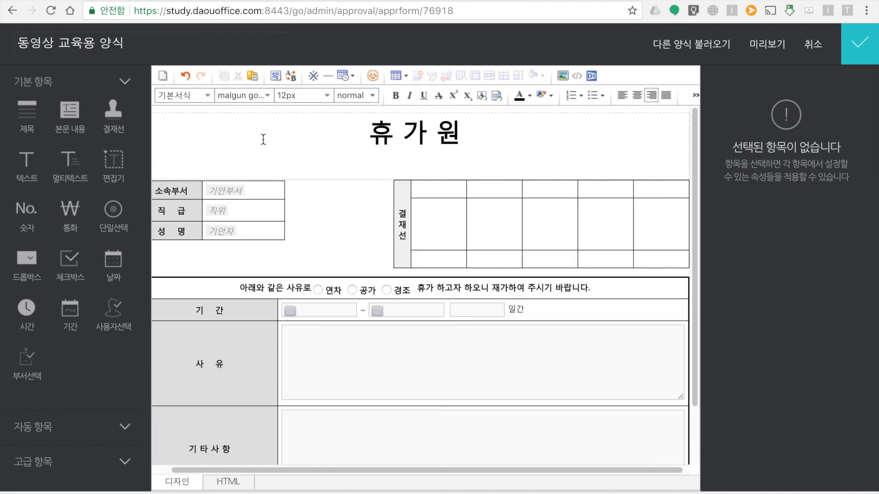
scroll(264, 139, down, 2)
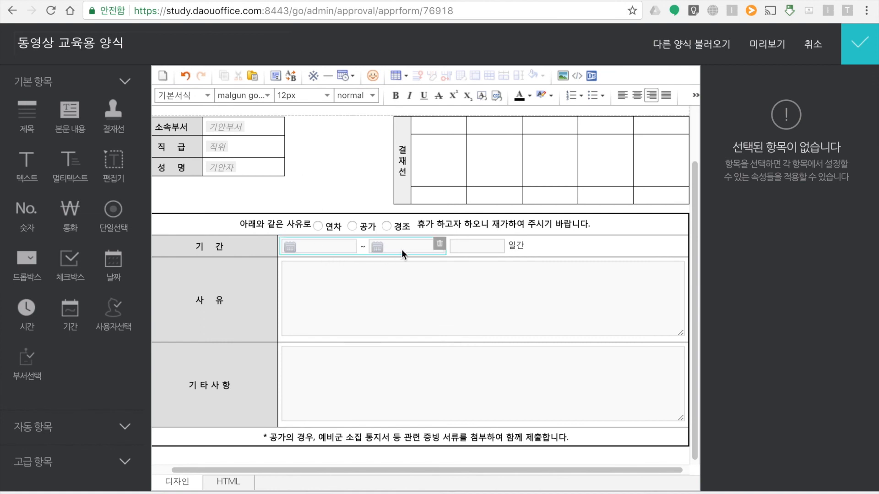
click(496, 245)
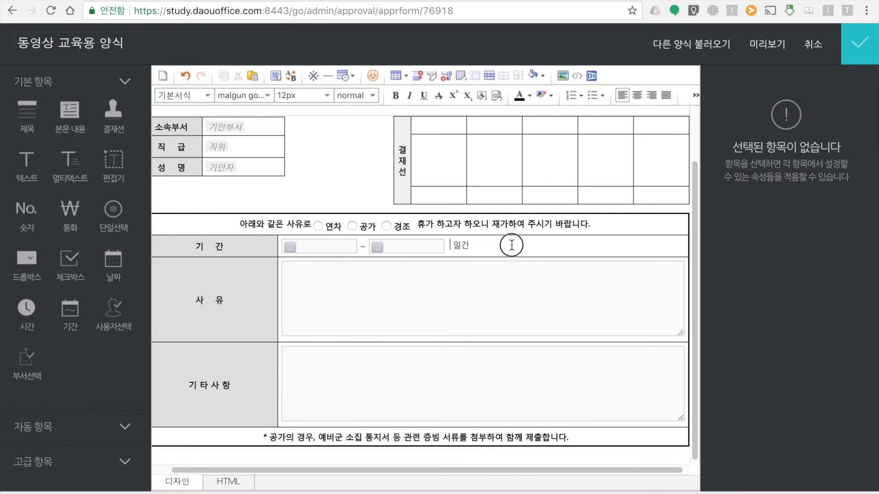
key(BackSpace)
key(BackSpace)
click(386, 226)
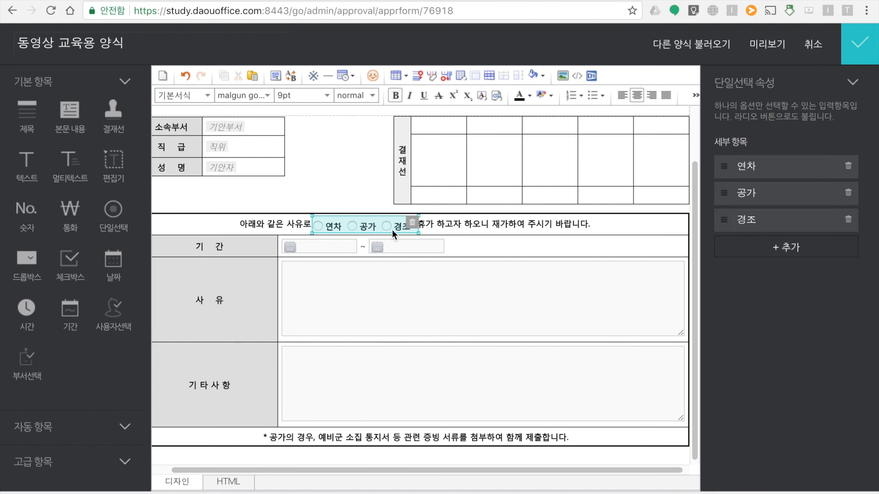
click(848, 219)
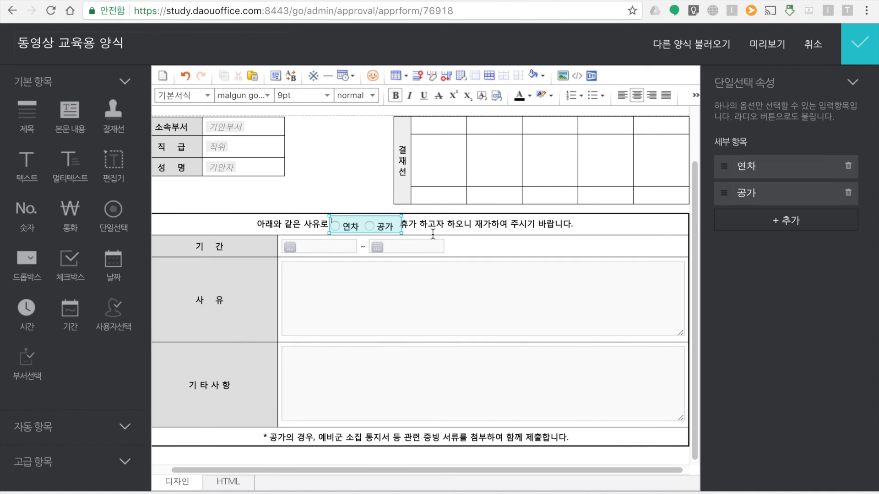
Step: Apply the edited 휴가원 form, save the form settings and close the save message
drag(284, 471, 242, 471)
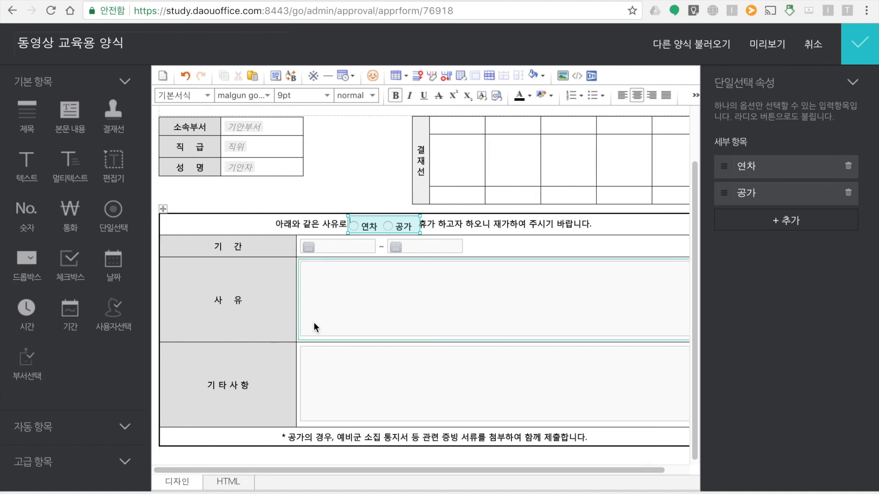
scroll(314, 322, up, 3)
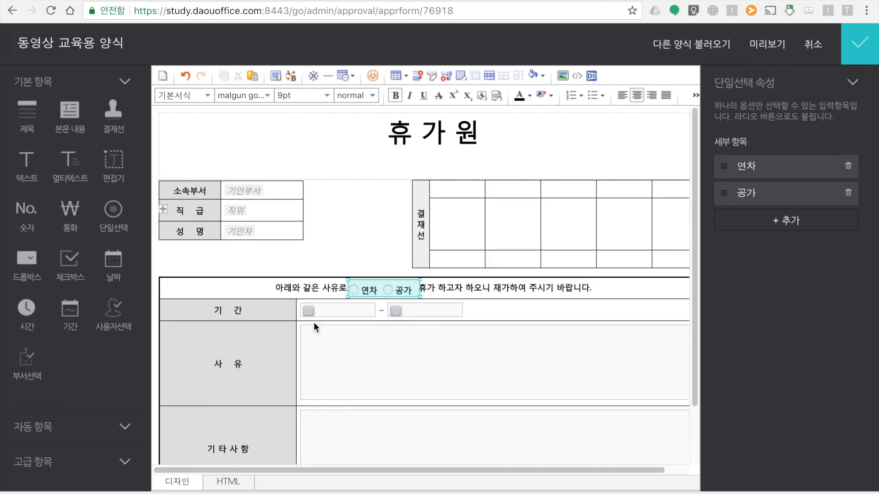
click(863, 47)
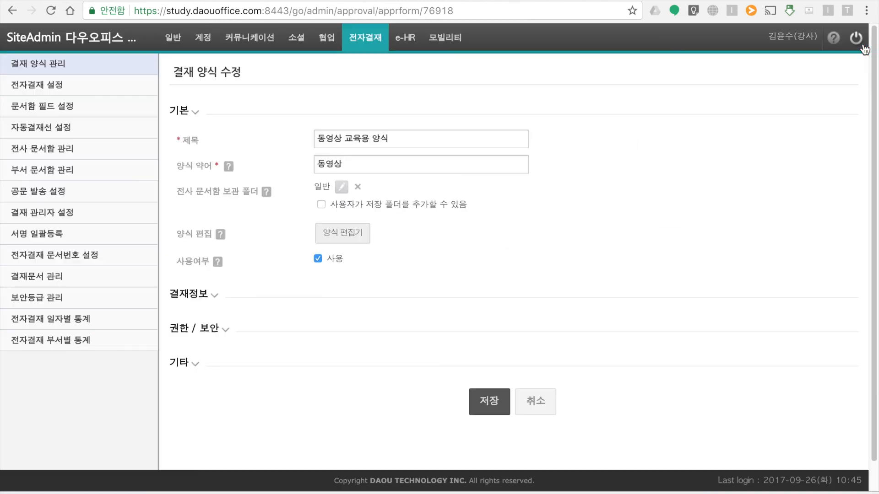
click(485, 411)
click(428, 298)
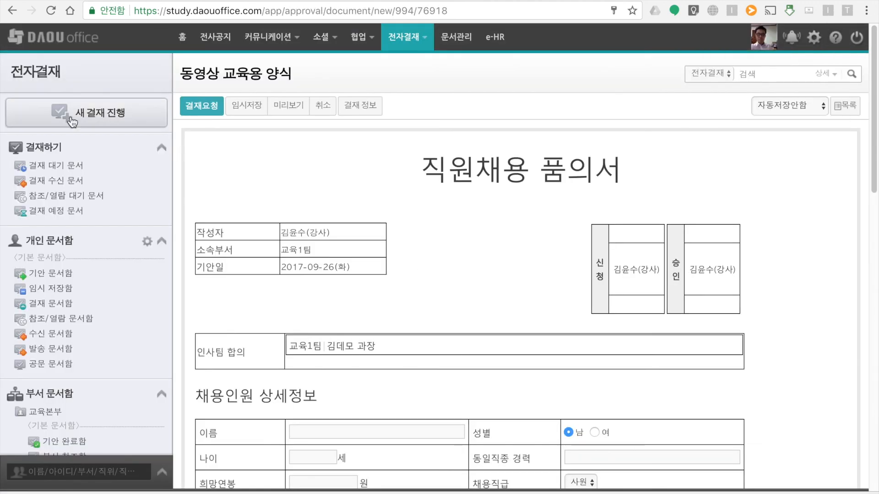
Step: Draft a new approval document with 동영상 교육용 양식 and review the 휴가원 layout
click(81, 113)
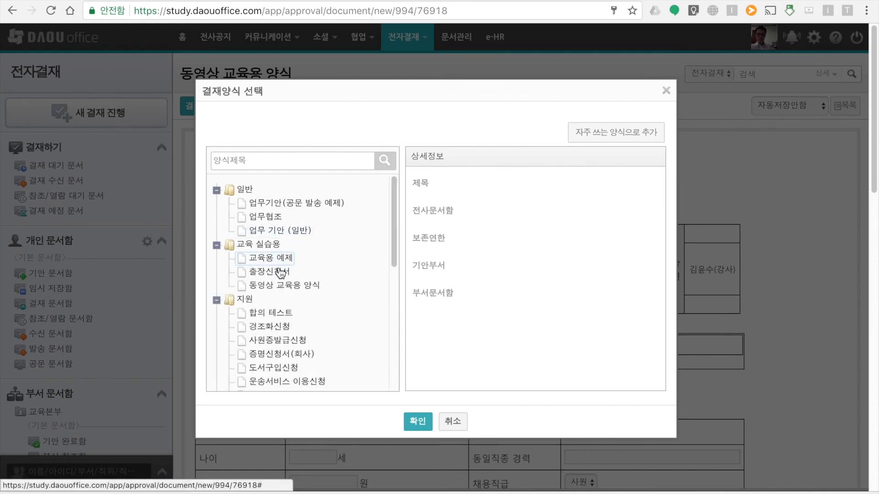
click(286, 285)
click(418, 421)
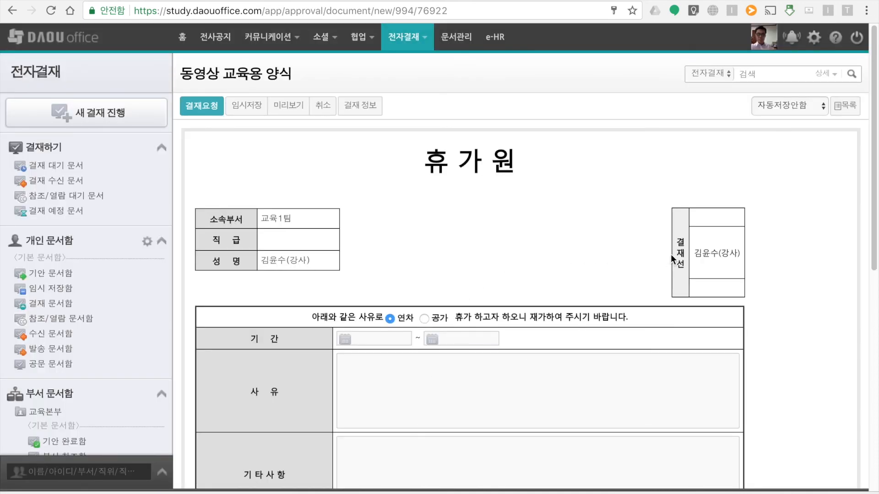
scroll(667, 260, down, 3)
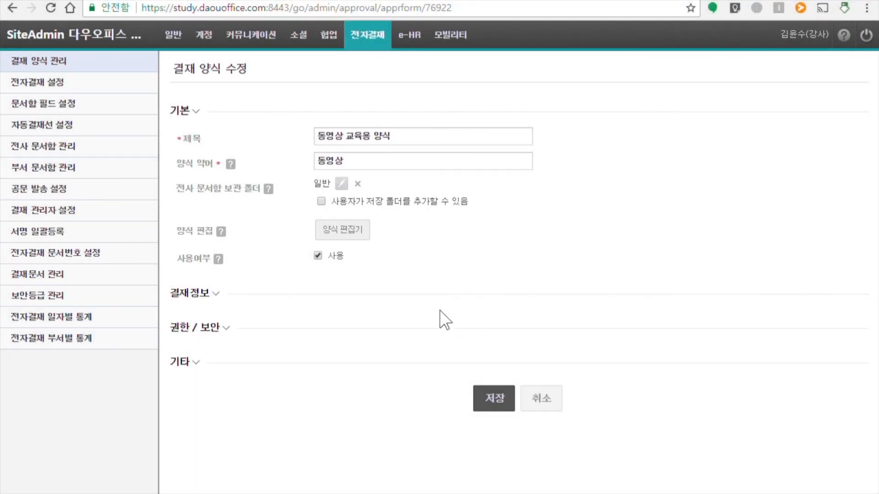
Step: Open the form editor, then switch to a blank Excel sheet and lay out a bordered table in B3:C5 with column C widened
click(326, 231)
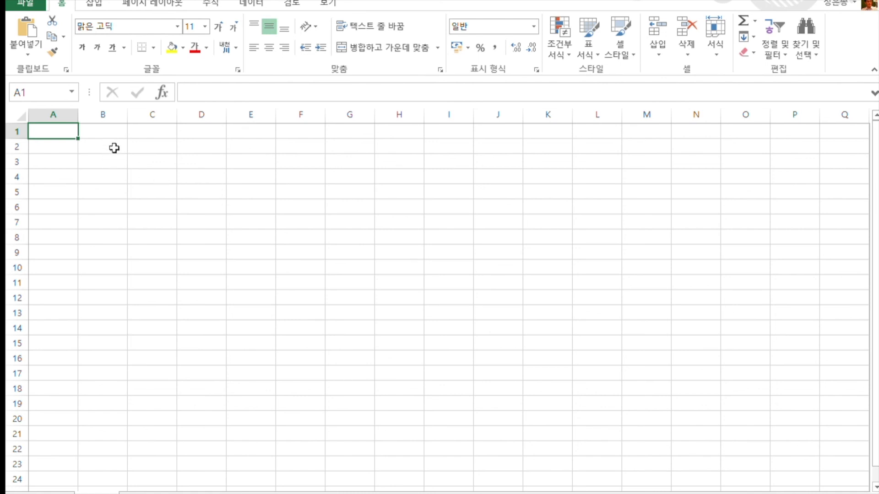
click(115, 147)
drag(108, 163, 167, 182)
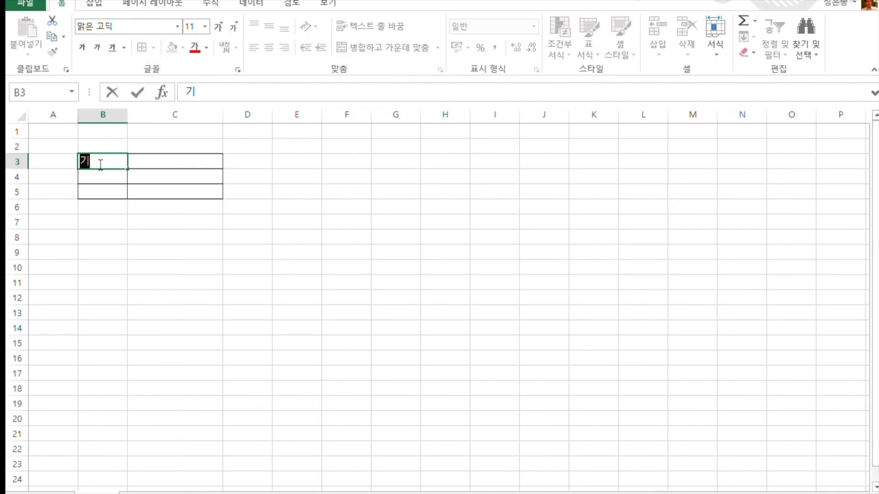
Step: Enter the labels 기안자, 기안부서 and 기안일 in cells B3 to B5
text(안자)
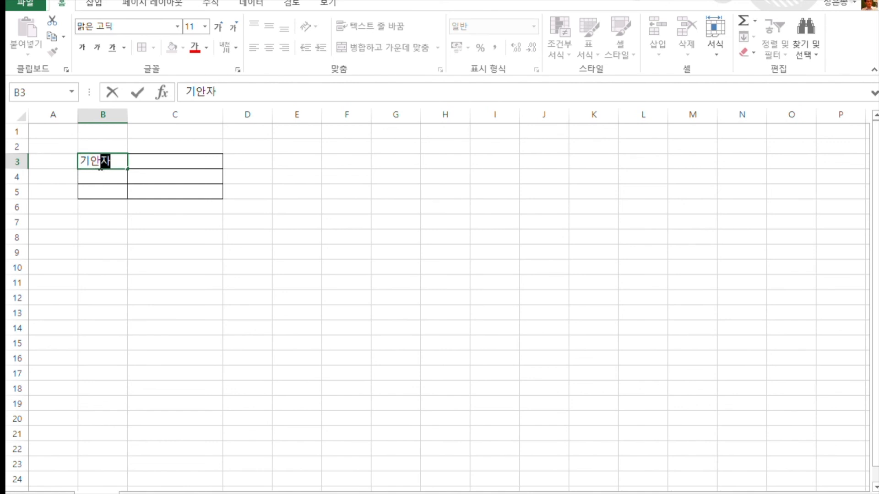
key(Return)
text(깅아)
key(BackSpace)
key(BackSpace)
key(BackSpace)
text(기안부서)
key(Return)
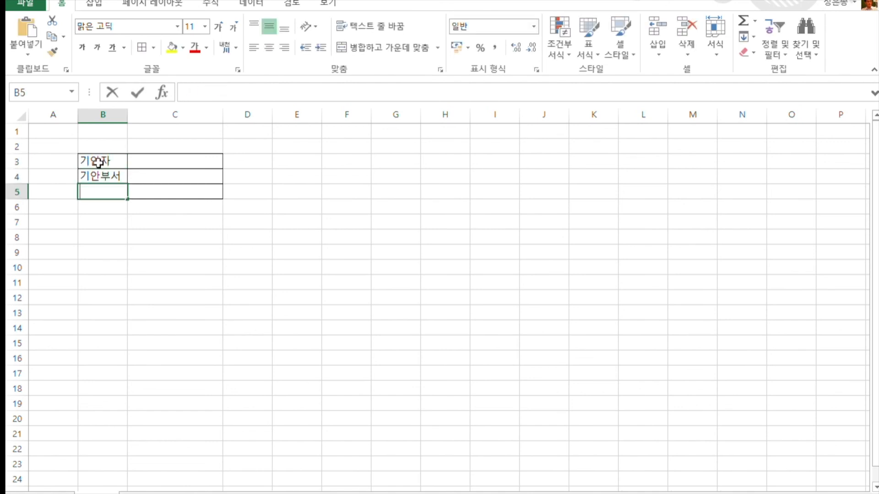
text(기안일)
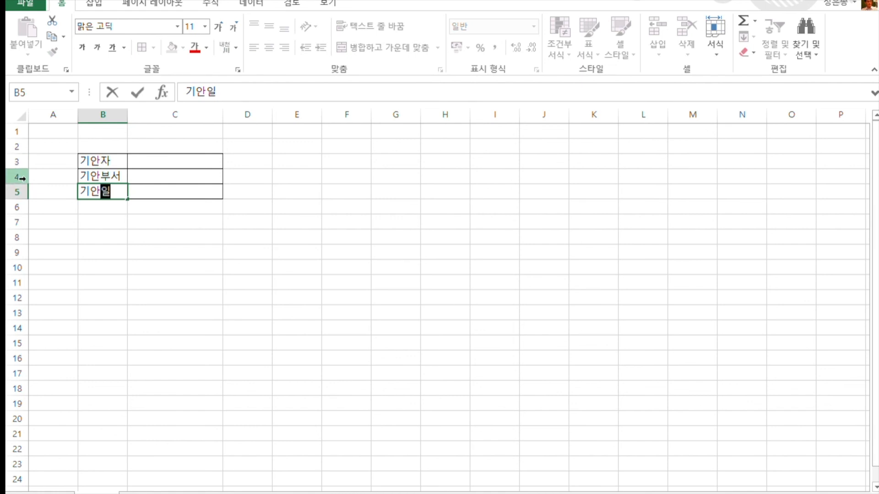
Step: Increase the height of rows 3 to 5 evenly
drag(18, 161, 16, 208)
drag(18, 163, 17, 208)
click(17, 208)
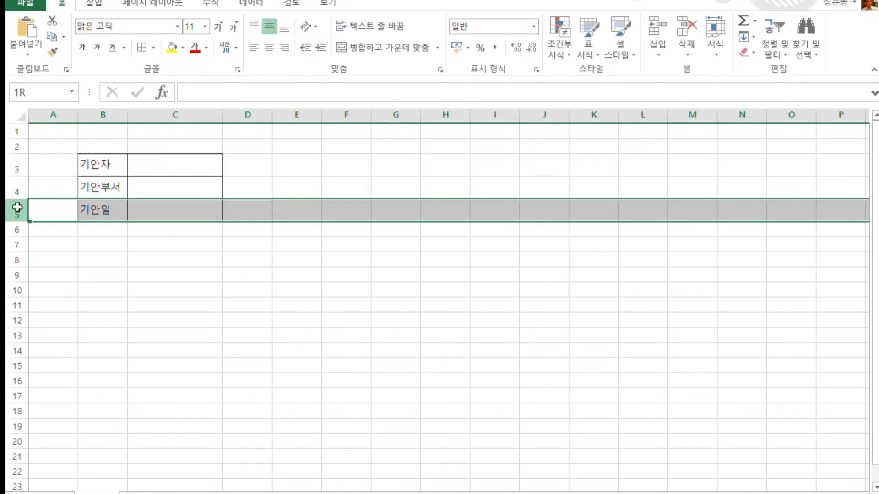
click(164, 243)
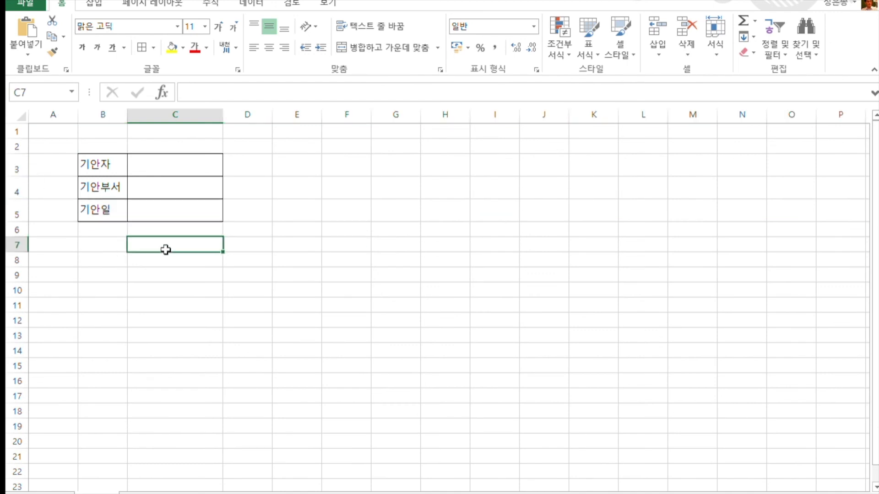
Step: Enter the heading 채용인력 상세정보 in B7 and make row 8 below it thinner
click(102, 242)
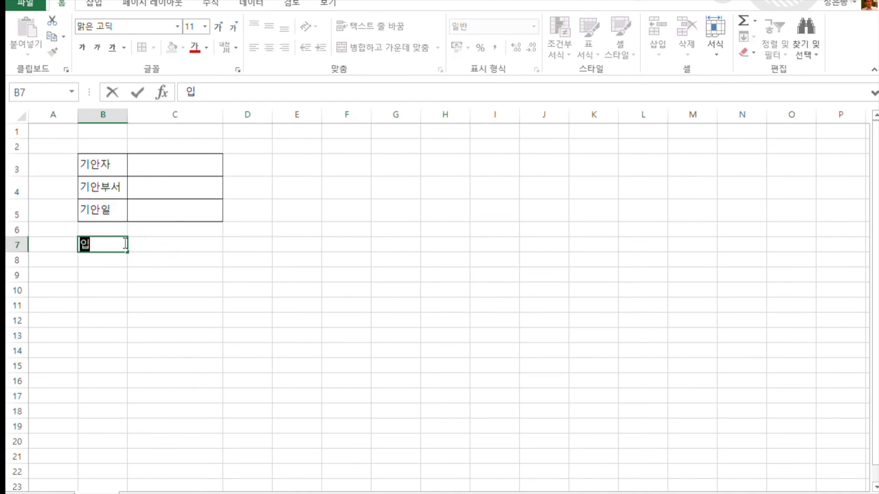
text(채용ㅇ인력 상세정ㅂ)
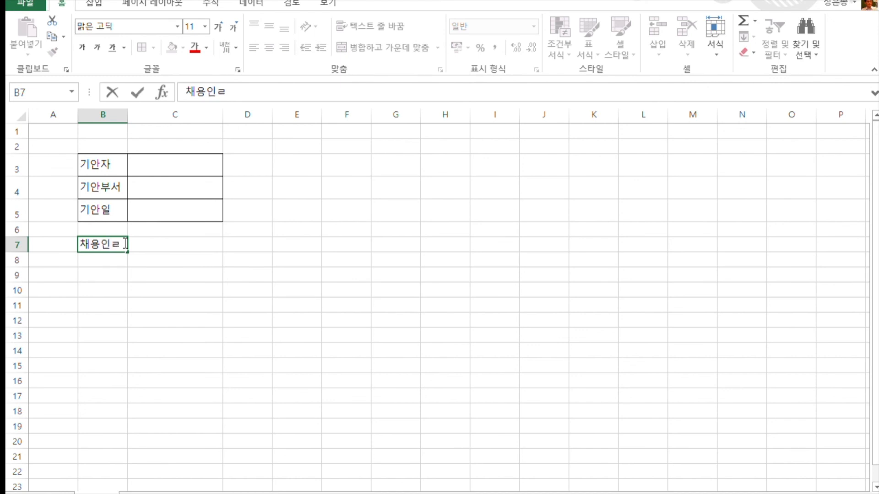
text(ㅗ)
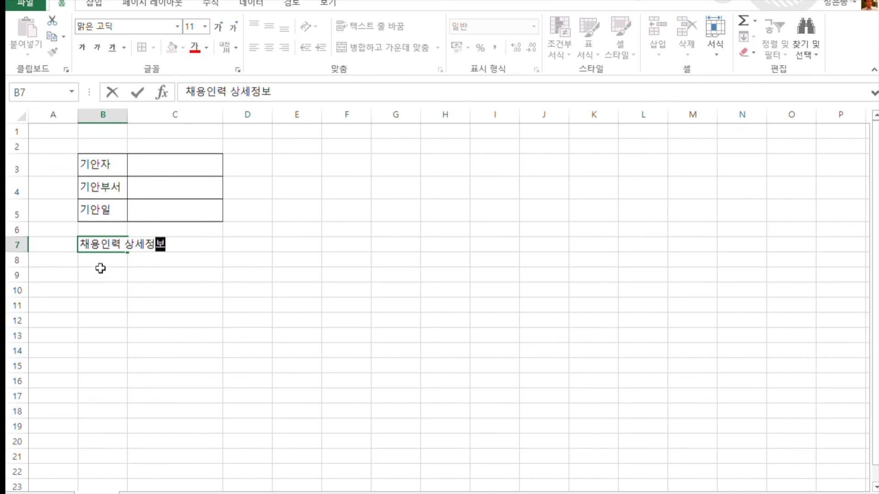
click(20, 270)
drag(20, 270, 26, 265)
click(21, 263)
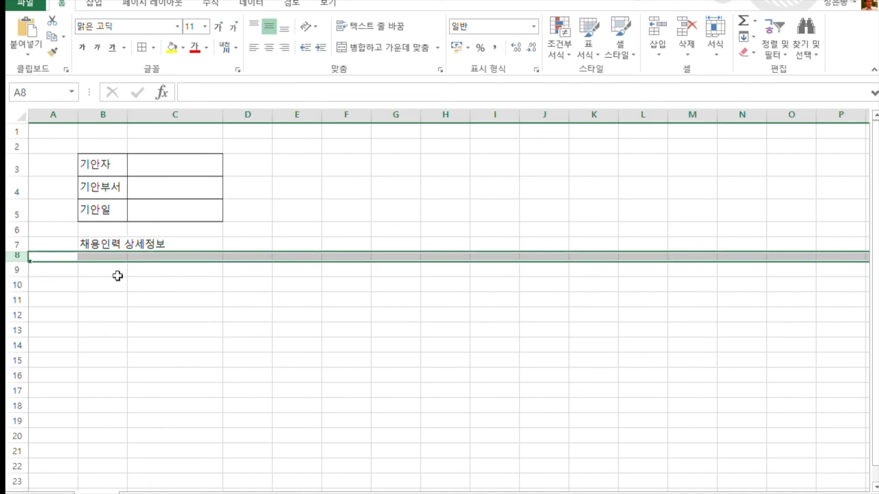
Step: Apply borders to all cells in the range B9:E12
drag(112, 274, 313, 302)
mouse_move(313, 302)
mouse_down()
mouse_move(314, 356)
mouse_move(317, 308)
mouse_move(320, 318)
mouse_up()
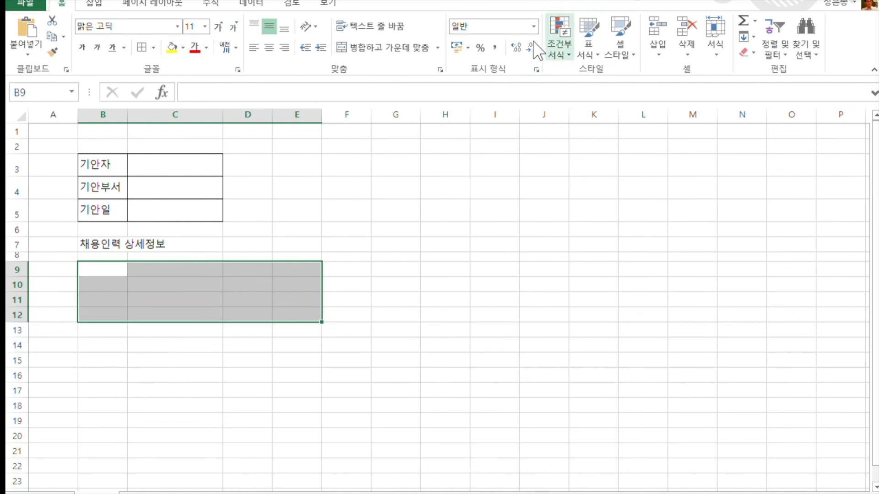
click(142, 47)
Step: Enter the labels 이름, 나이 and 채용부서 in cells B9 to B11
click(105, 260)
click(106, 268)
text(이름)
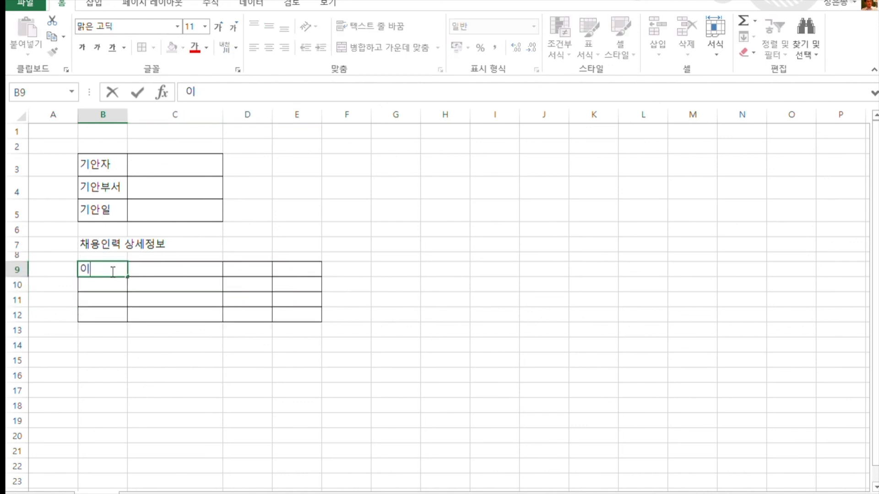
key(Return)
text(나이)
key(Return)
text(붓)
key(BackSpace)
text(채용부서)
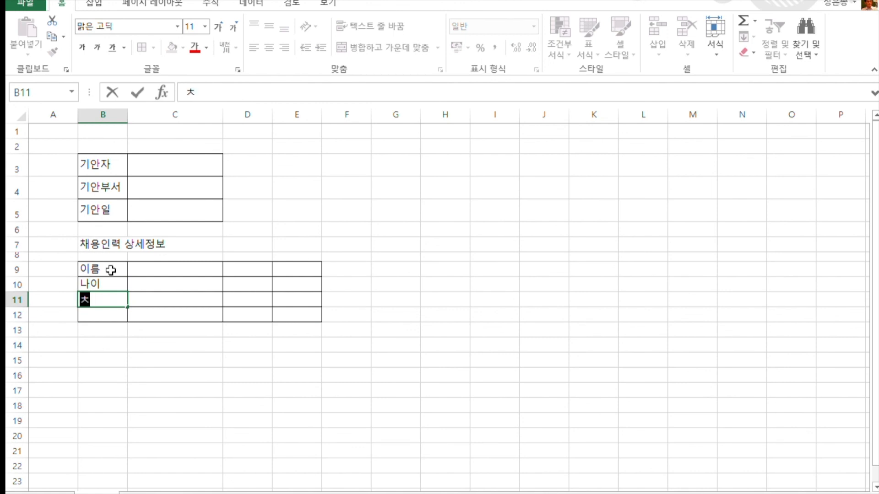
Step: Enter the labels 성별 in D9 and 희망연봉 in D10
key(Left)
key(Right)
key(Right)
key(Right)
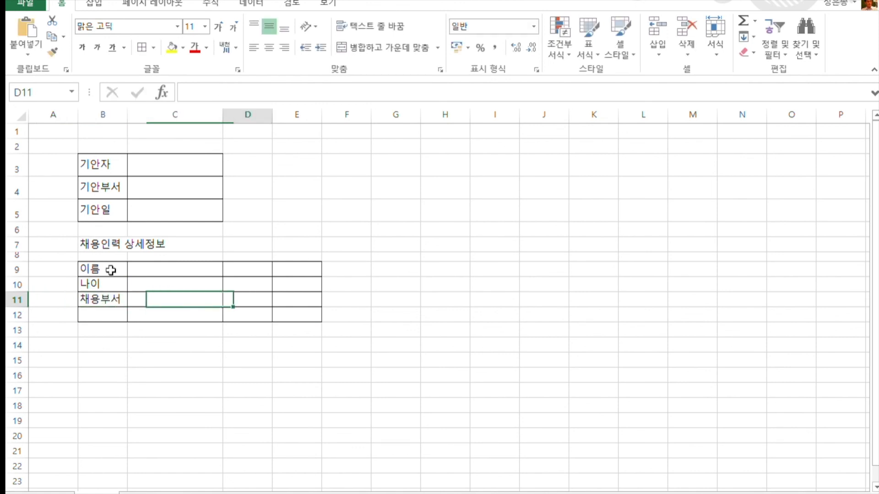
key(Up)
key(Up)
text(성별)
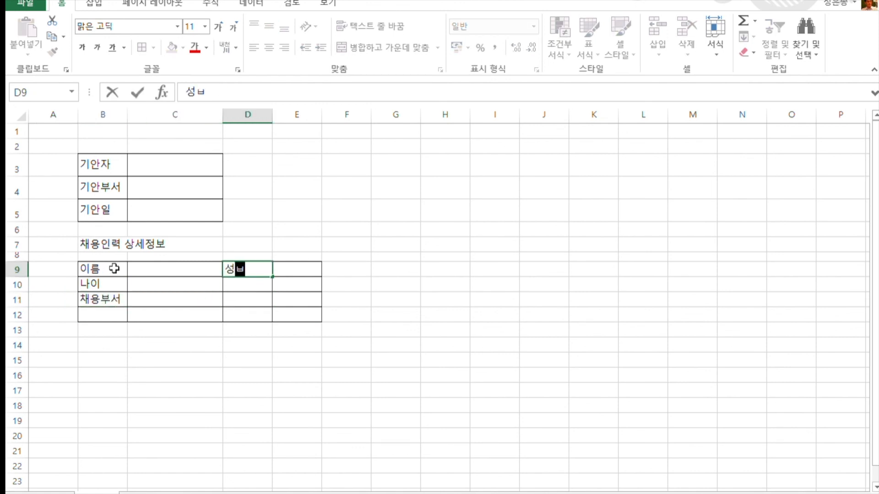
key(Return)
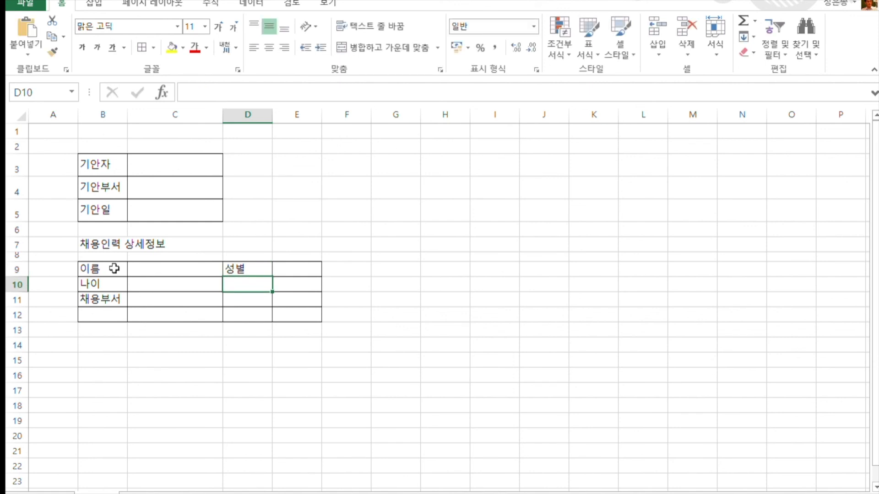
text(희망연봉)
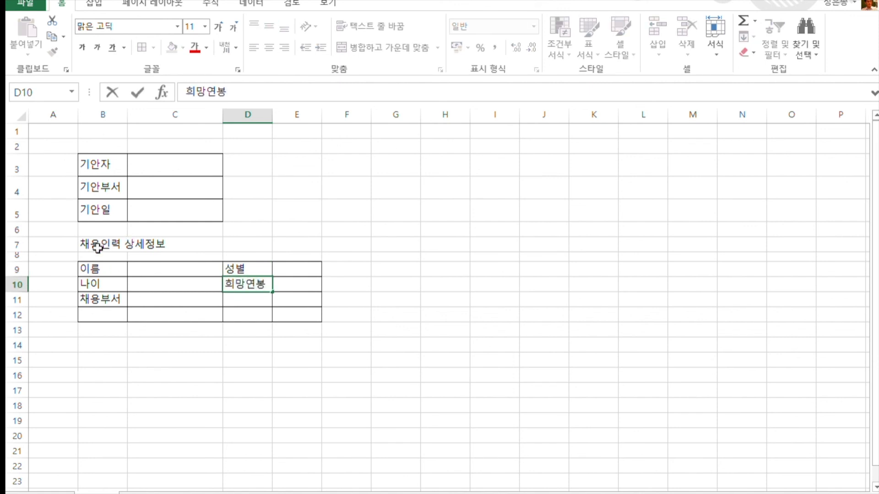
Step: Widen column E to about three times its width
click(324, 117)
drag(323, 121, 428, 115)
click(153, 128)
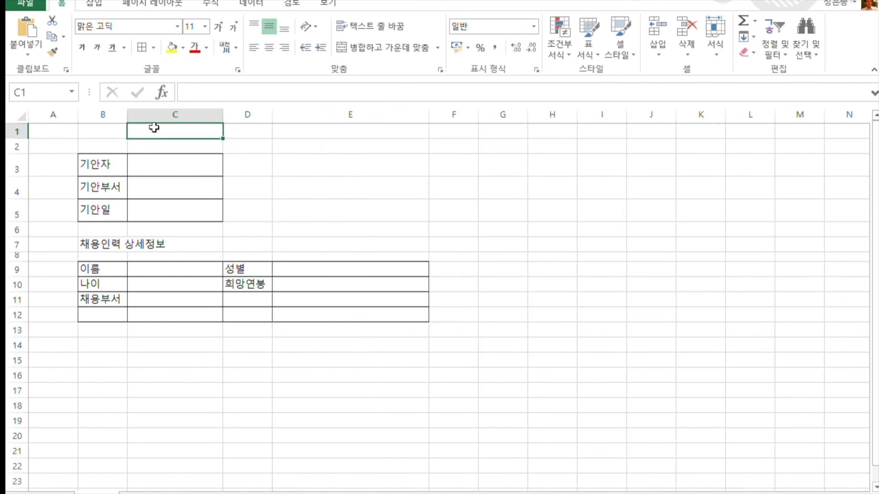
Step: Enter the document title 신규인력 채용품의서 in B1
click(115, 130)
text(채용이)
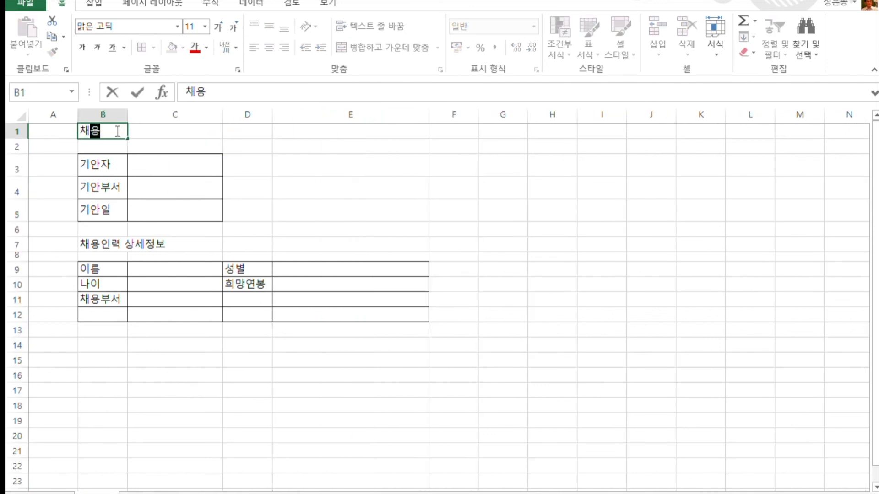
key(BackSpace)
key(BackSpace)
key(BackSpace)
key(BackSpace)
key(BackSpace)
text(신ㄱ규인력)
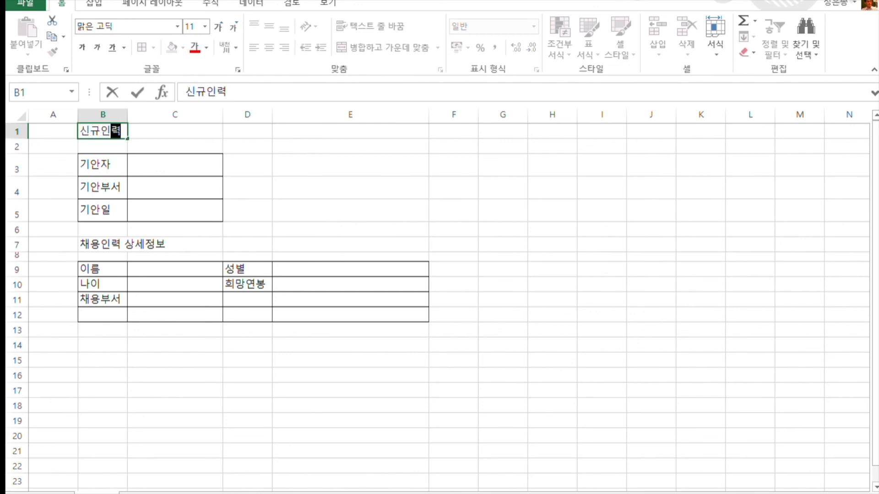
text( 채용ㅂ품의서)
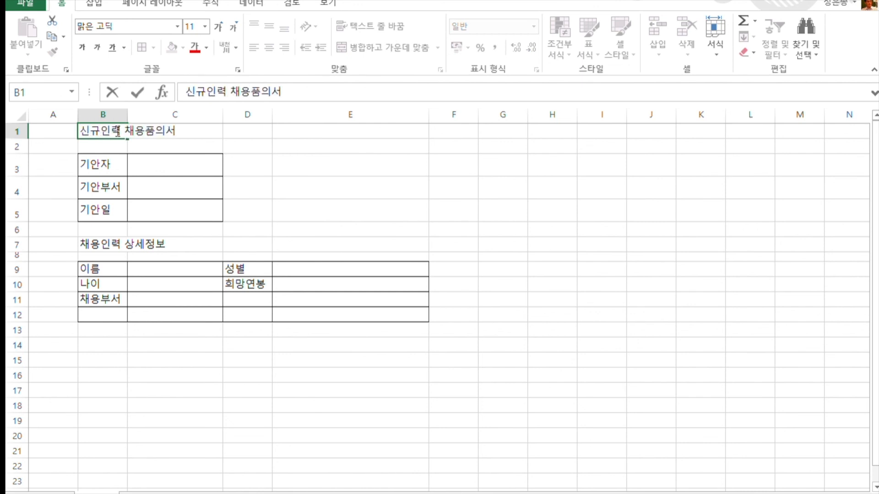
key(Return)
Step: Merge and center the title across B1:E1 and enlarge its font size to 20
drag(113, 131, 338, 135)
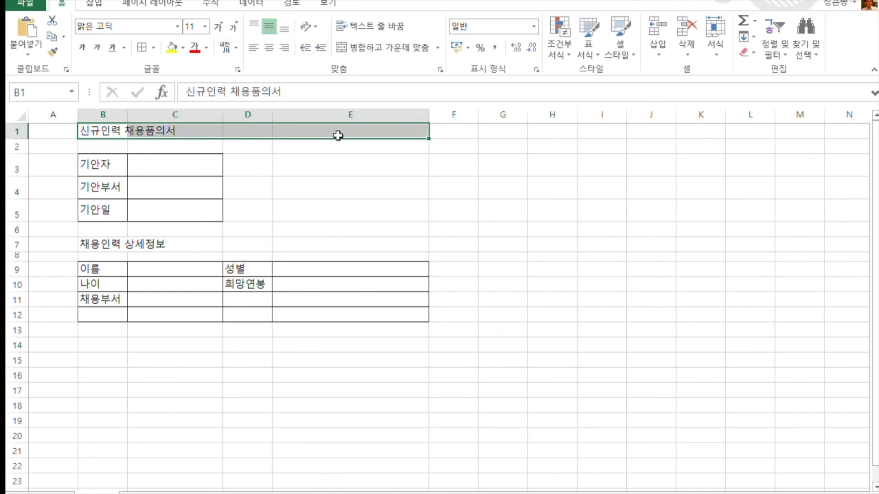
click(341, 48)
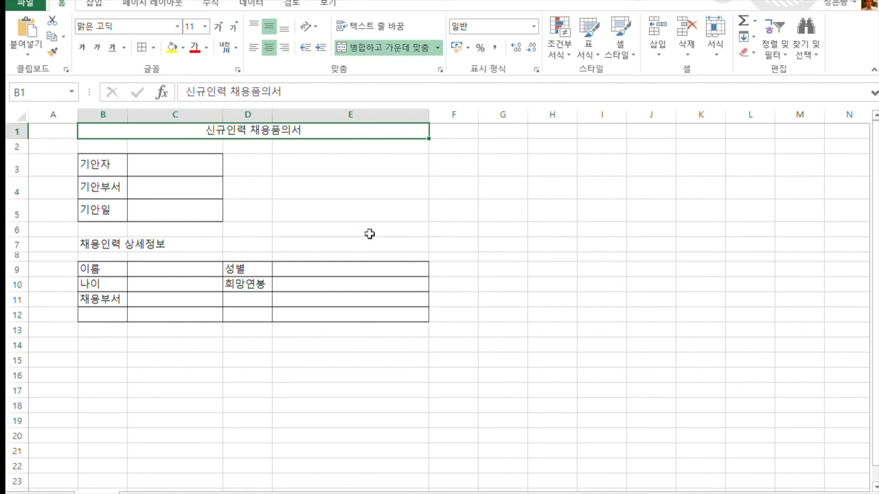
click(217, 27)
click(217, 26)
click(217, 26)
click(217, 26)
click(217, 26)
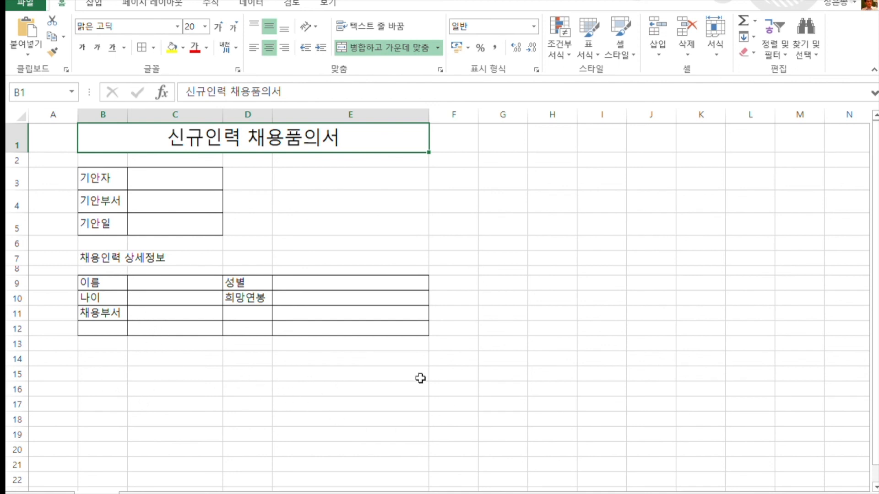
Step: Widen columns B, C and E, and increase the height of rows 9 to 12
drag(125, 117, 130, 117)
drag(431, 118, 618, 118)
drag(226, 117, 315, 117)
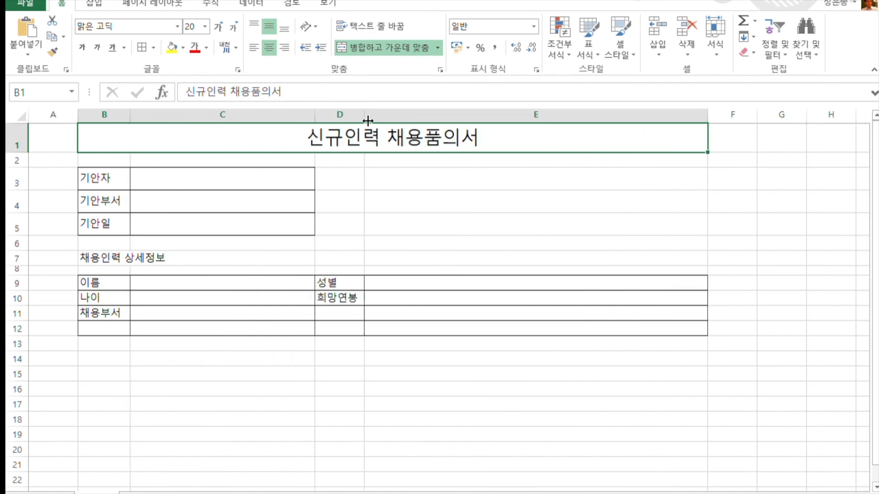
drag(708, 115, 608, 115)
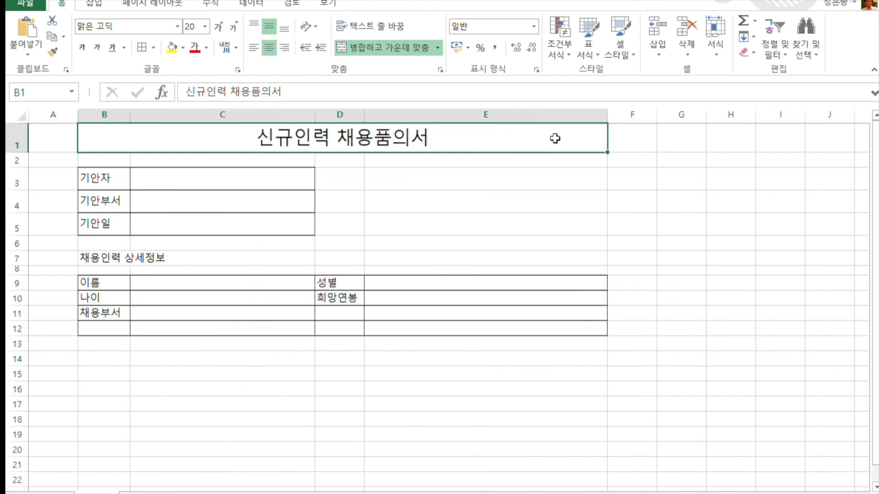
drag(17, 284, 25, 359)
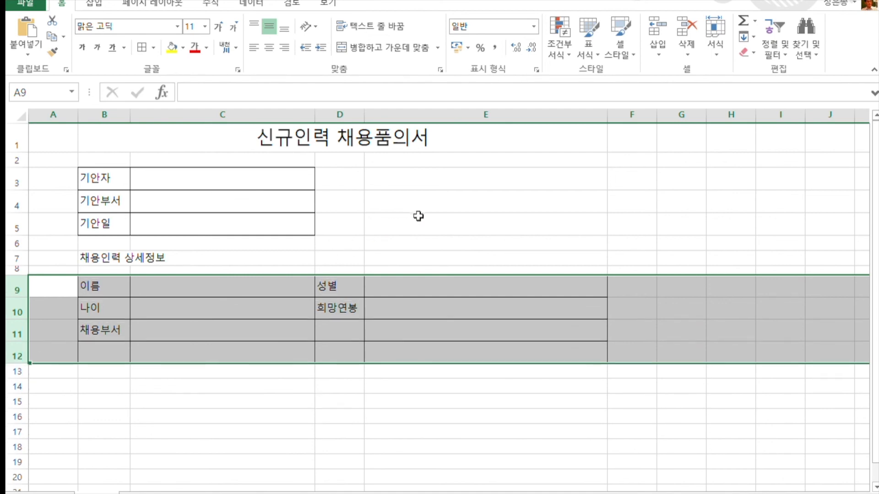
Step: Merge cells E3:E5 into one cell and align its content to the top right
drag(457, 178, 457, 229)
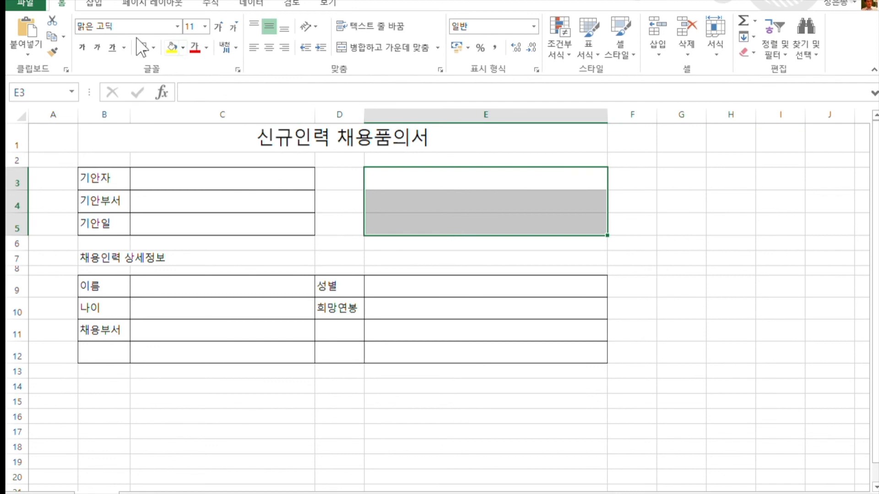
click(376, 43)
click(284, 47)
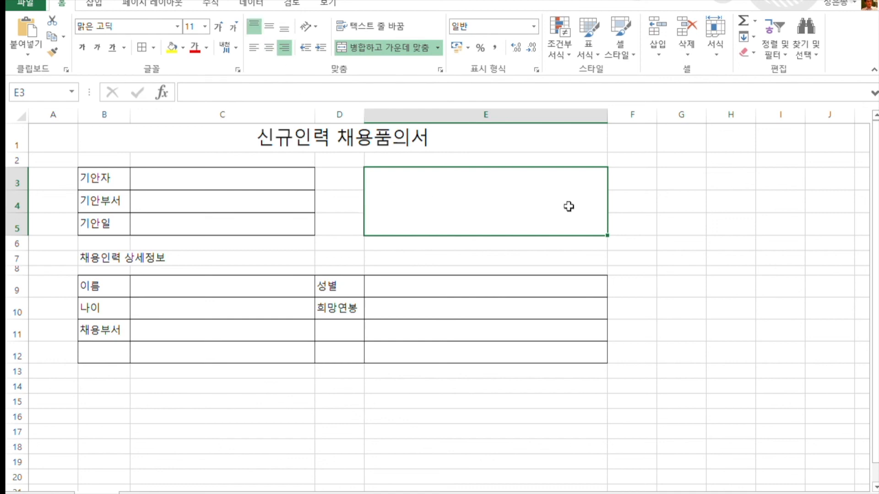
click(419, 259)
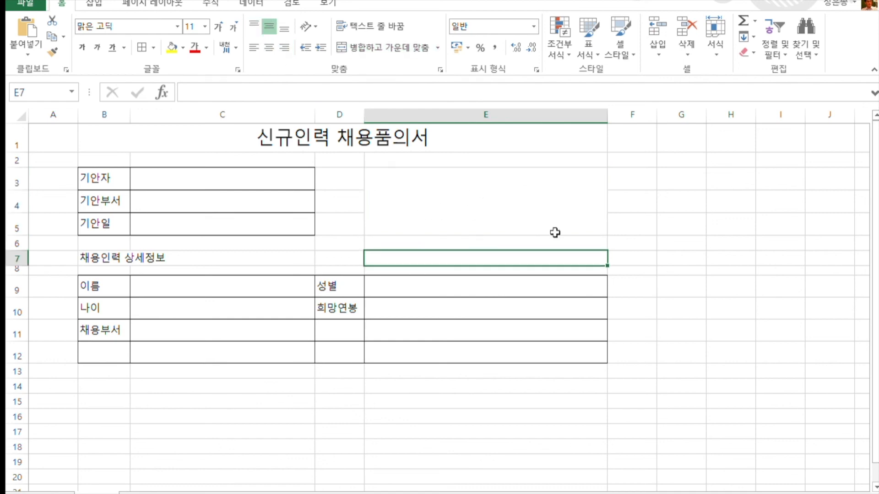
Step: Copy the Excel range B1:E12, switch to the DaouOffice form editor, and replace the entire 휴가원 content with the copied layout
drag(97, 149, 533, 356)
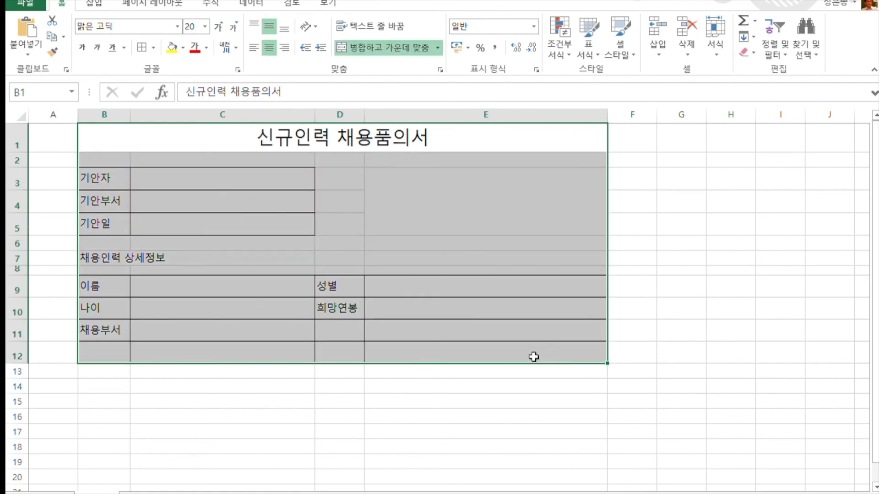
key(ctrl+c)
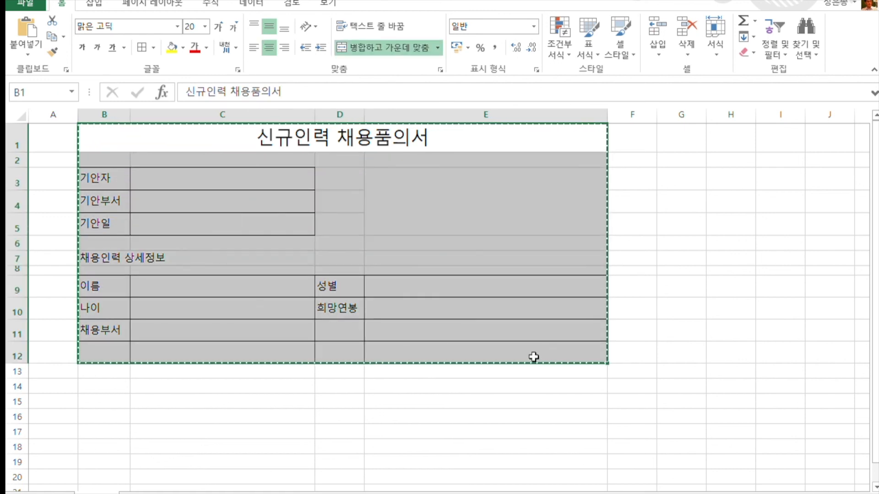
key(alt+Tab)
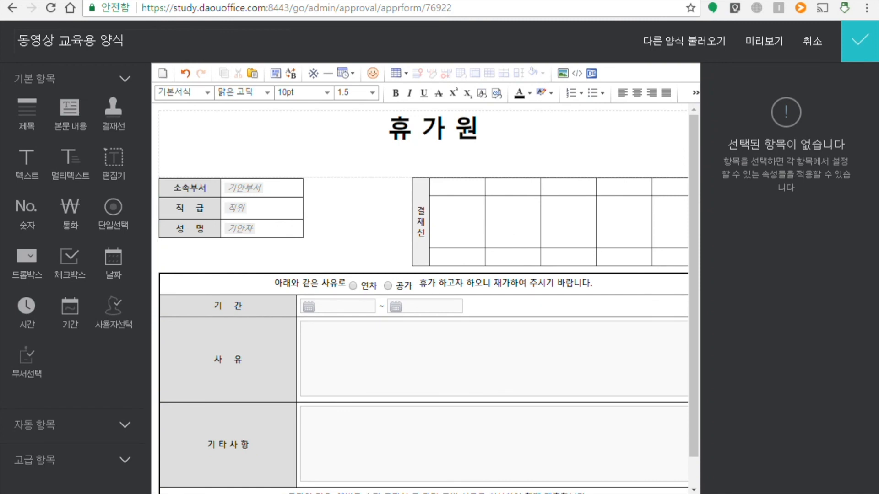
key(ctrl+a)
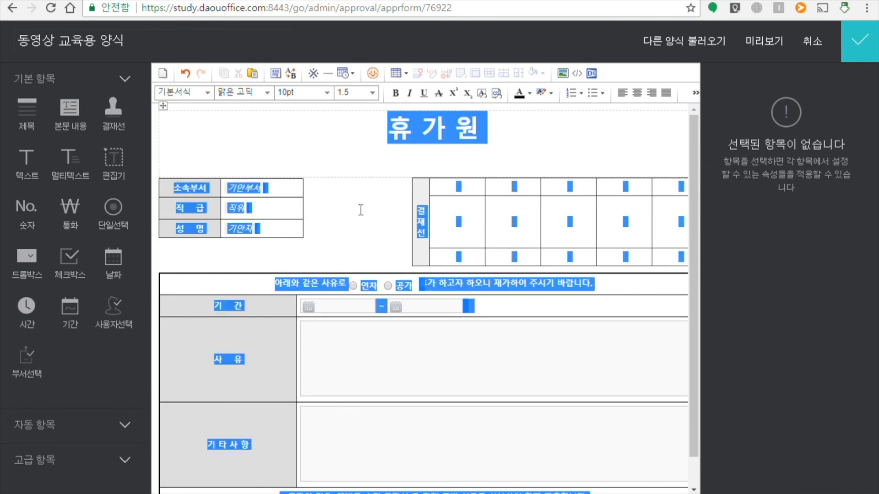
key(Delete)
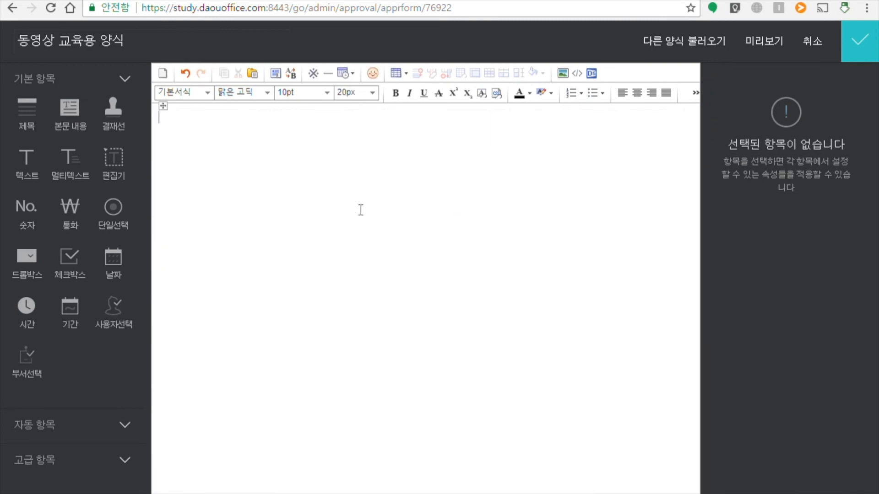
key(ctrl+v)
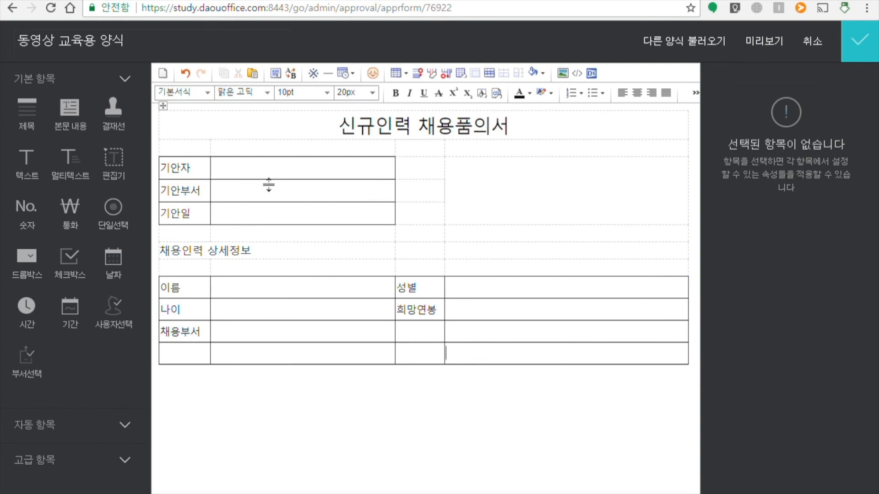
Step: Insert a 결재선 item in the large merged cell beside the drafter table and set its 최대 결재자 to 2
click(510, 244)
click(128, 109)
click(625, 238)
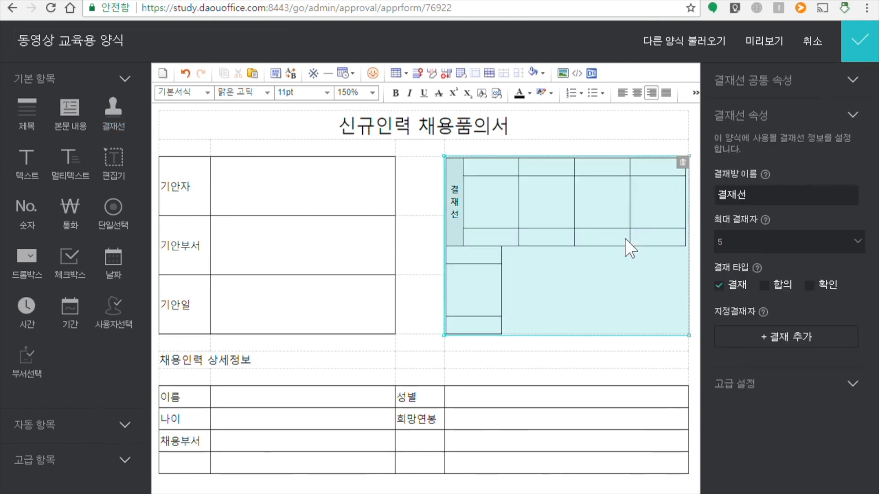
click(837, 247)
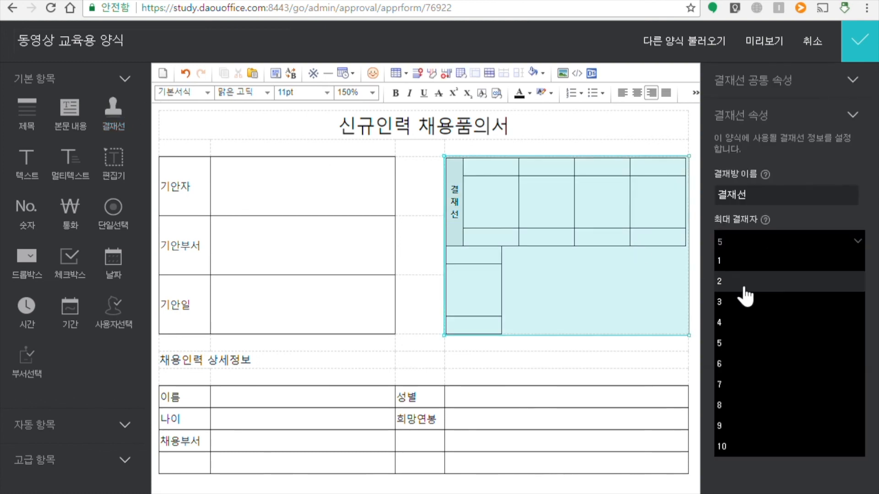
click(720, 284)
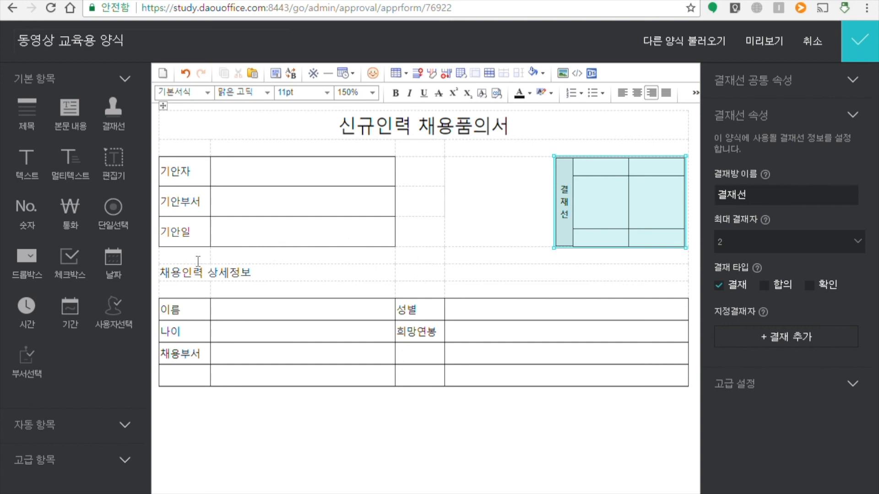
click(420, 264)
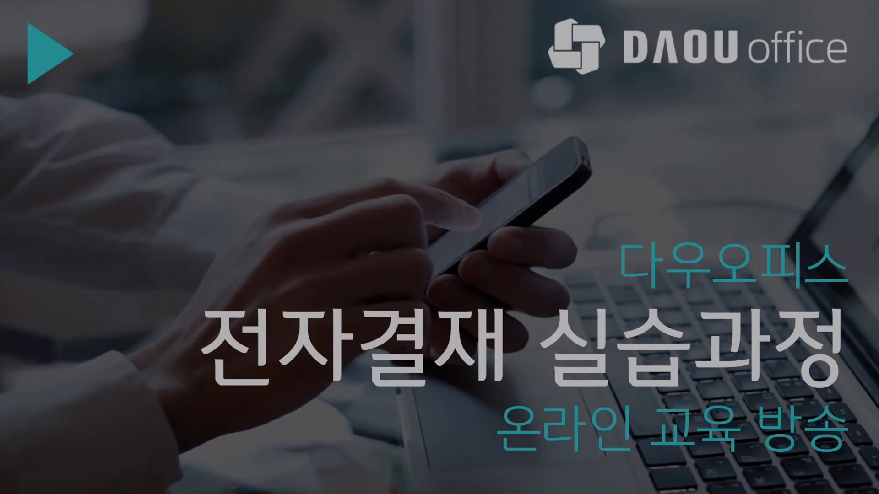